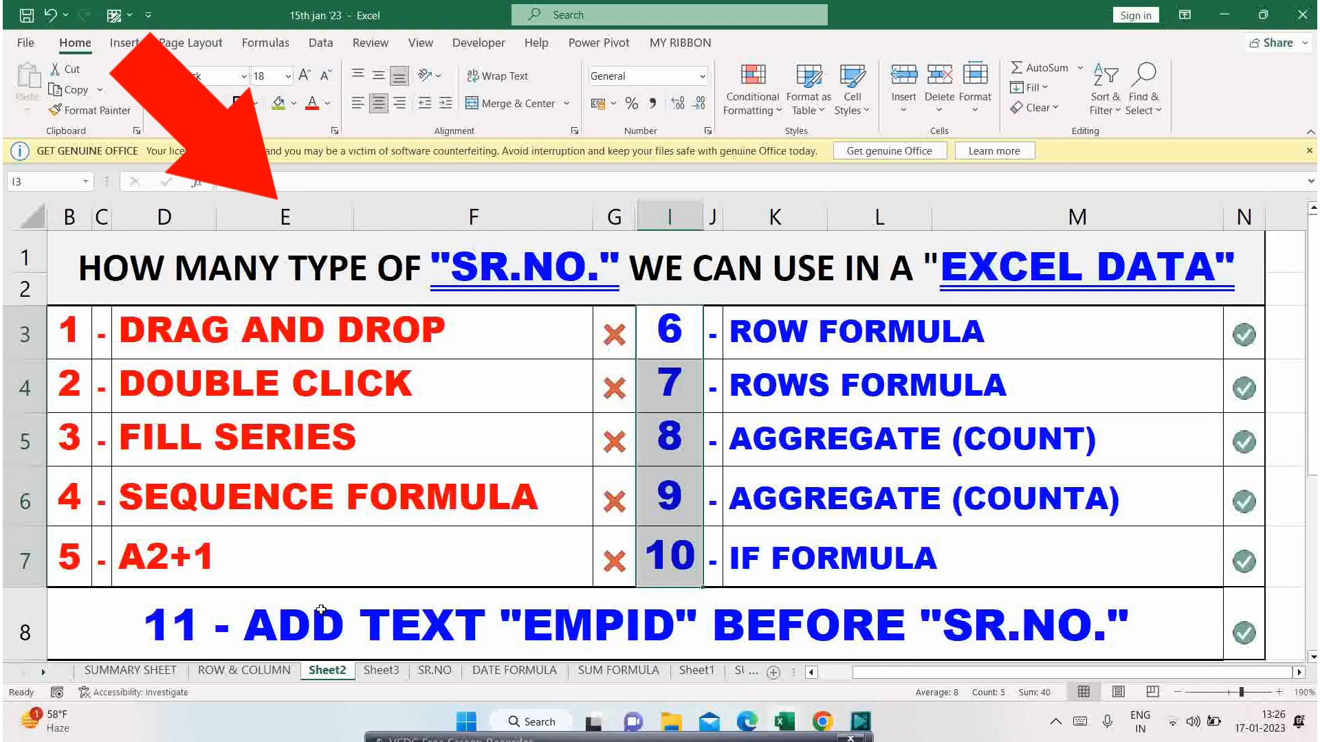
- Review the list of serial-number methods on Sheet2, from DRAG AND DROP through FILL SERIES
left_click(75, 344)
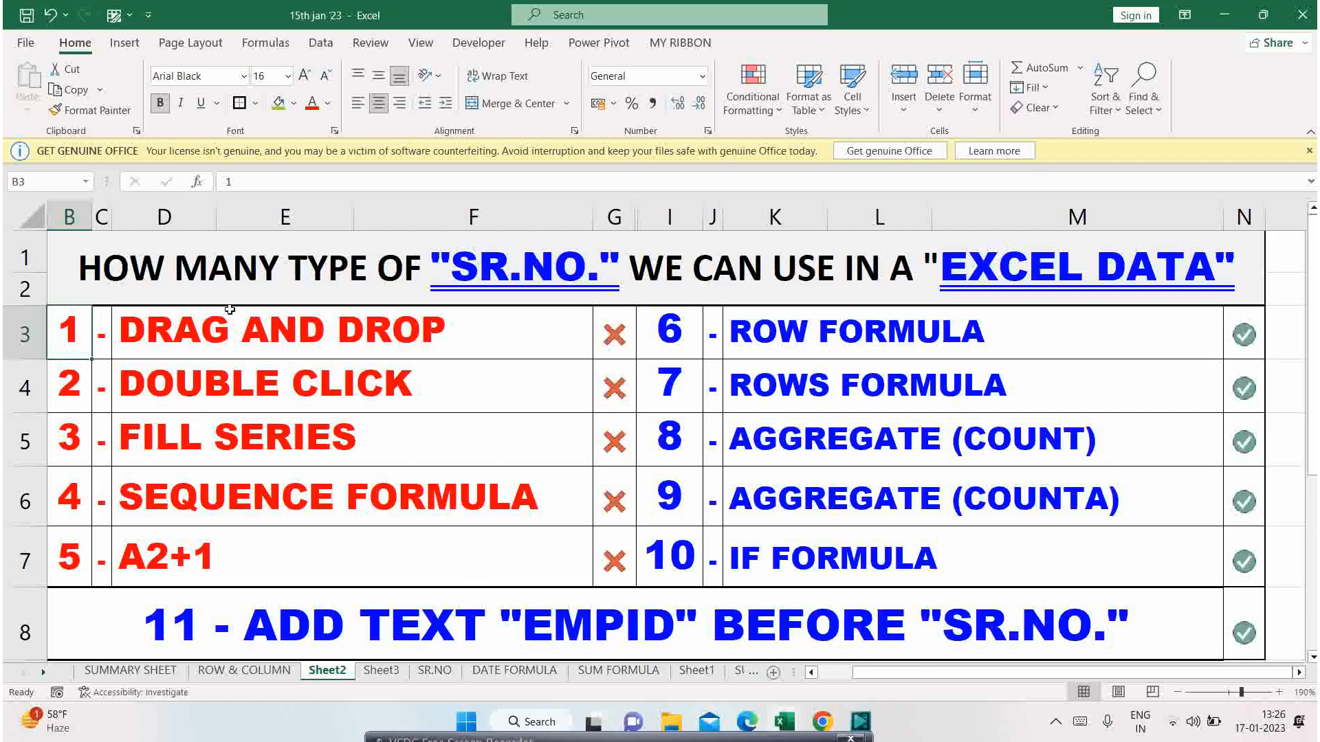
left_click_drag(74, 344, 858, 599)
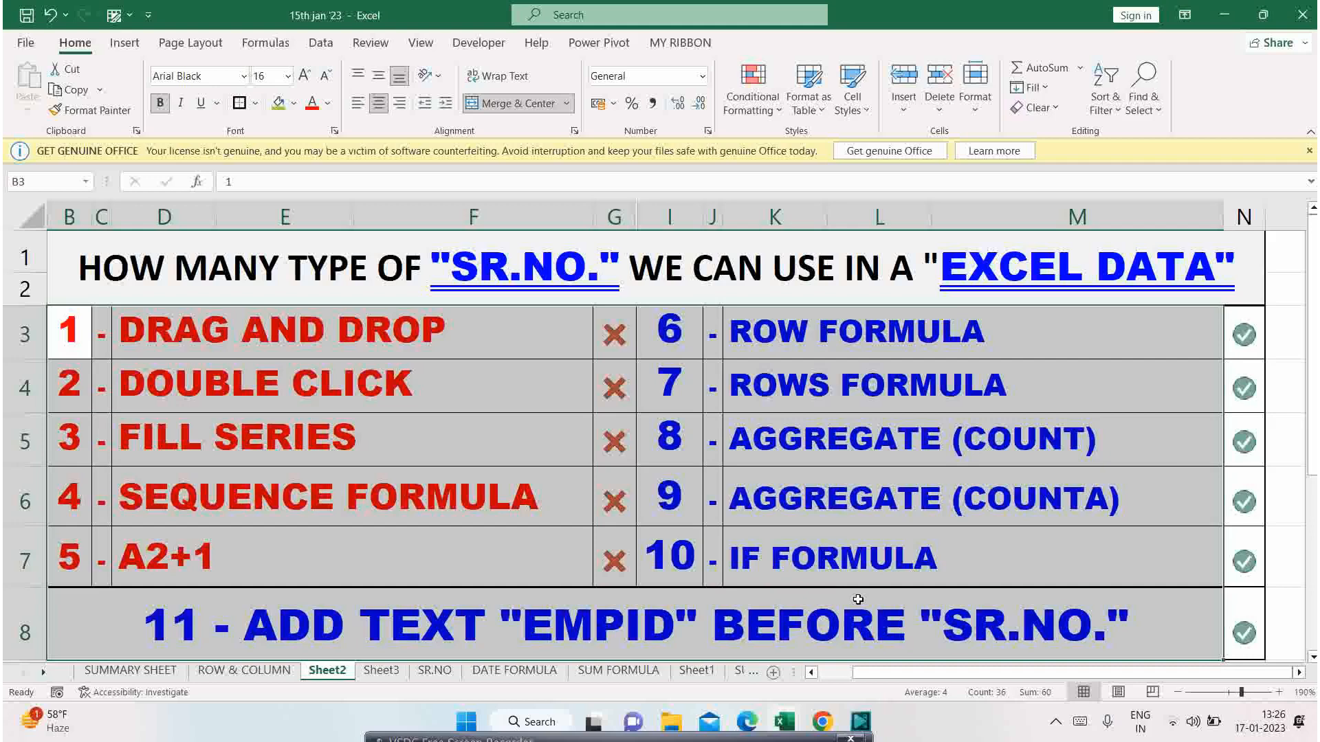
left_click(543, 405)
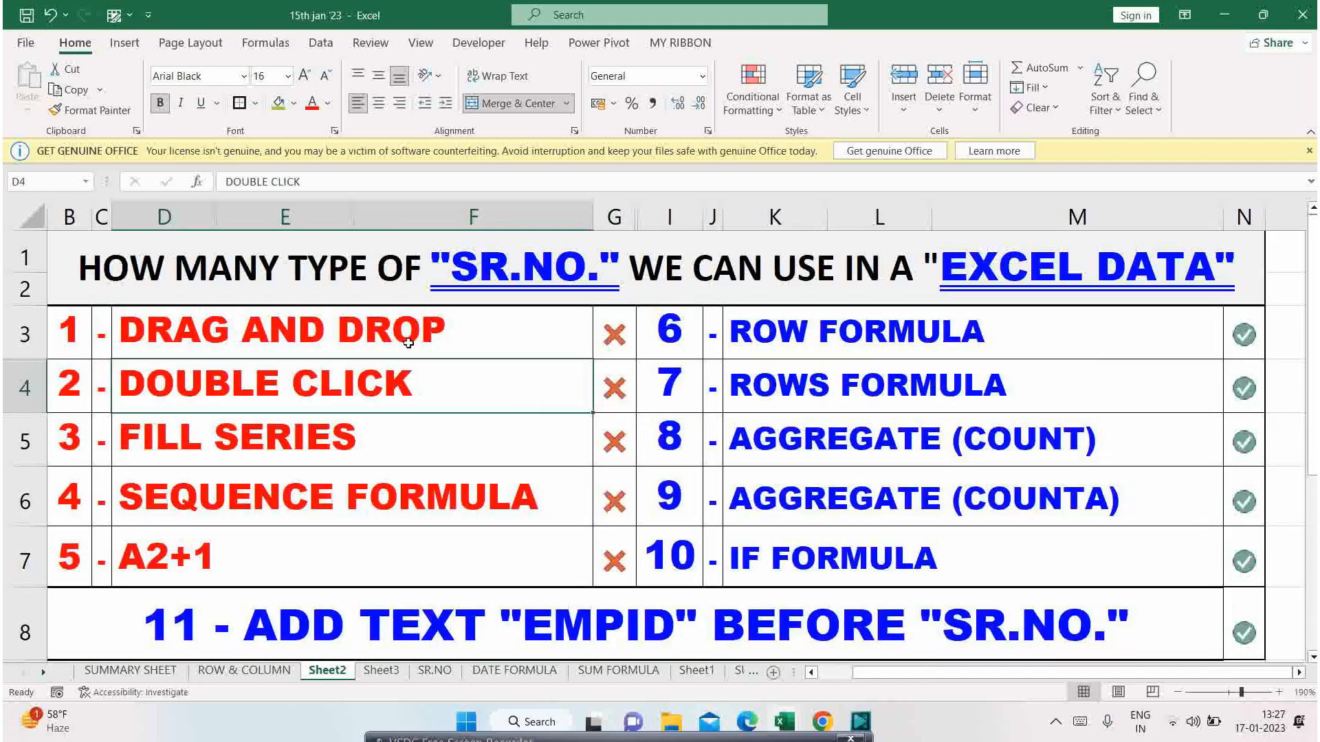
left_click(408, 343)
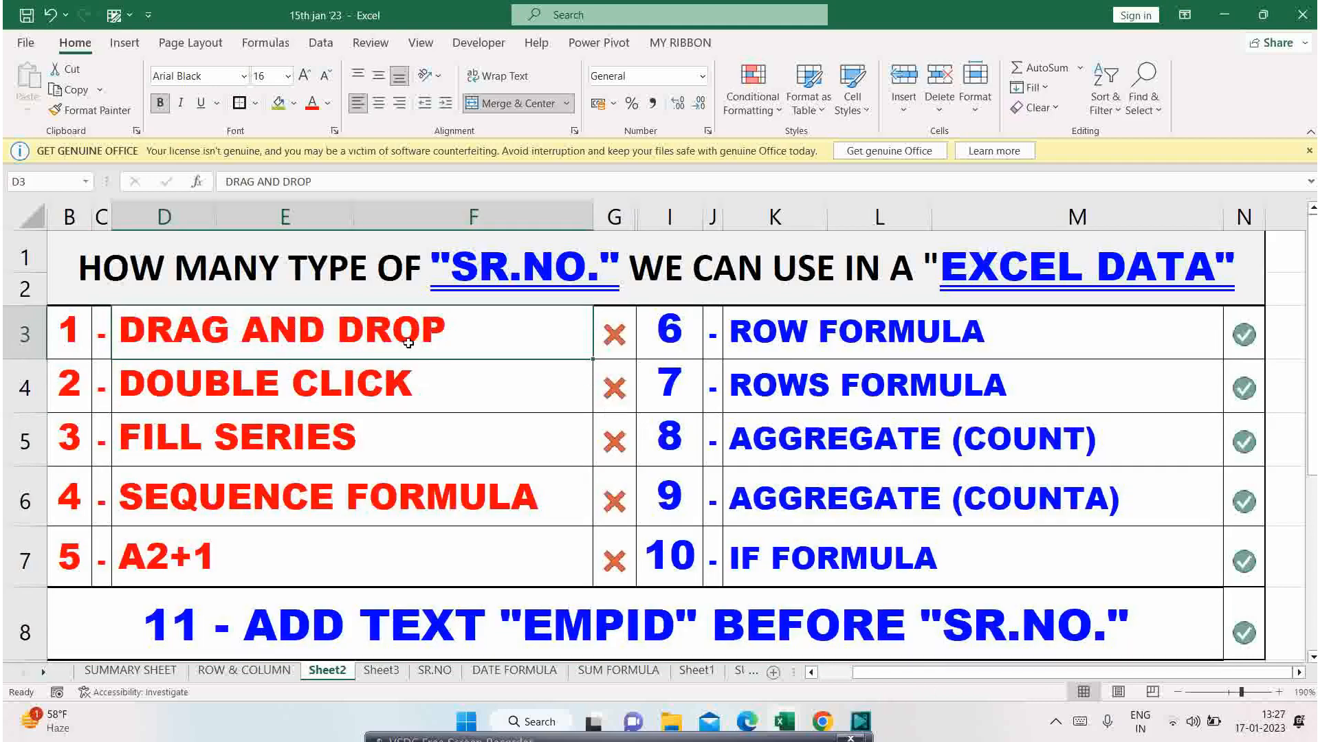
left_click(424, 390)
left_click(420, 431)
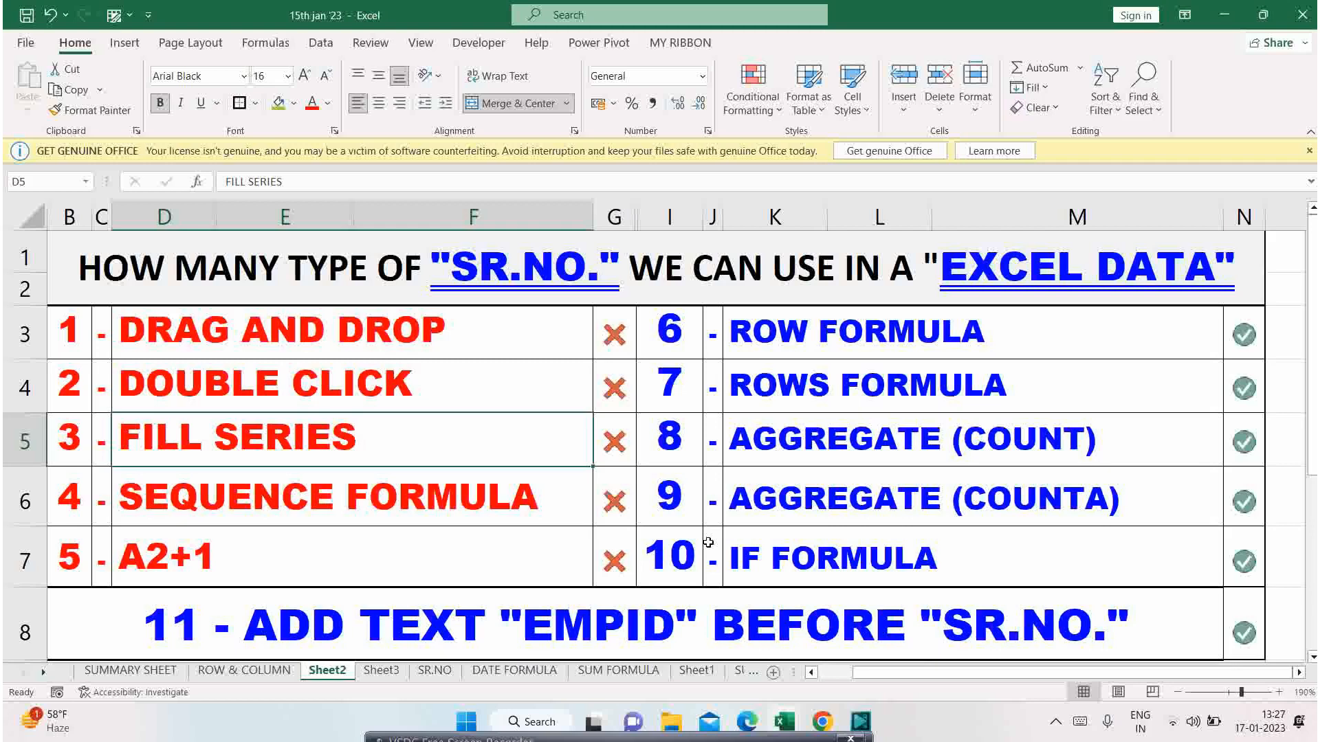
key("Up")
key("Up")
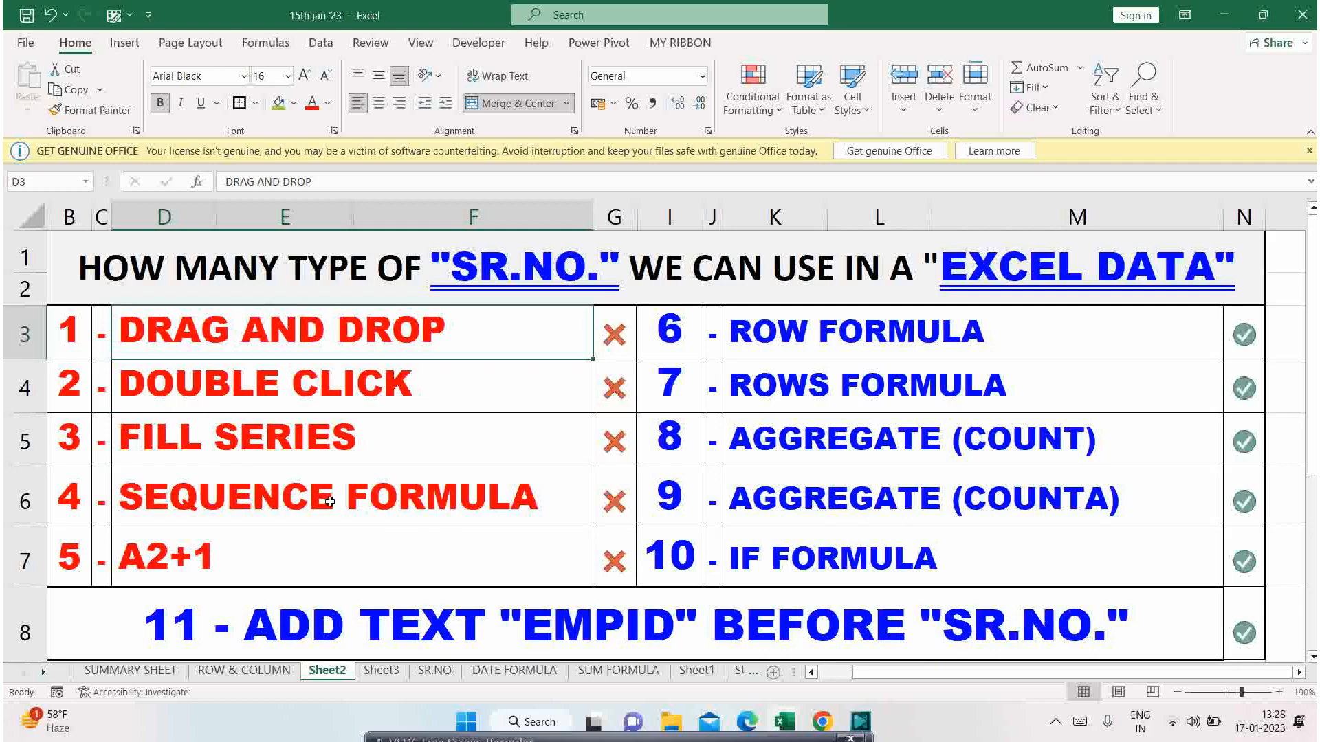
- On Sheet3, enter 1 in B3 and 2 in B4 under DRAG AND DROP
key("ctrl+Page_Down")
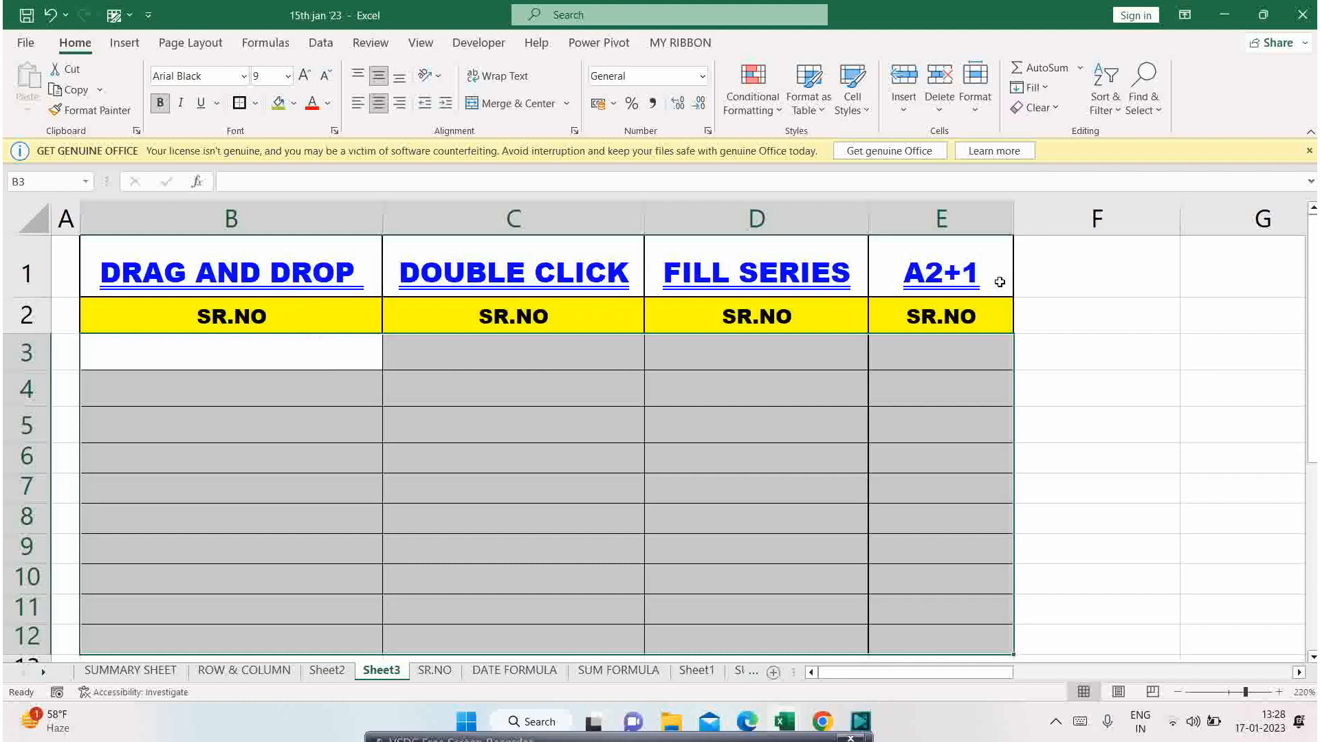
left_click(245, 354)
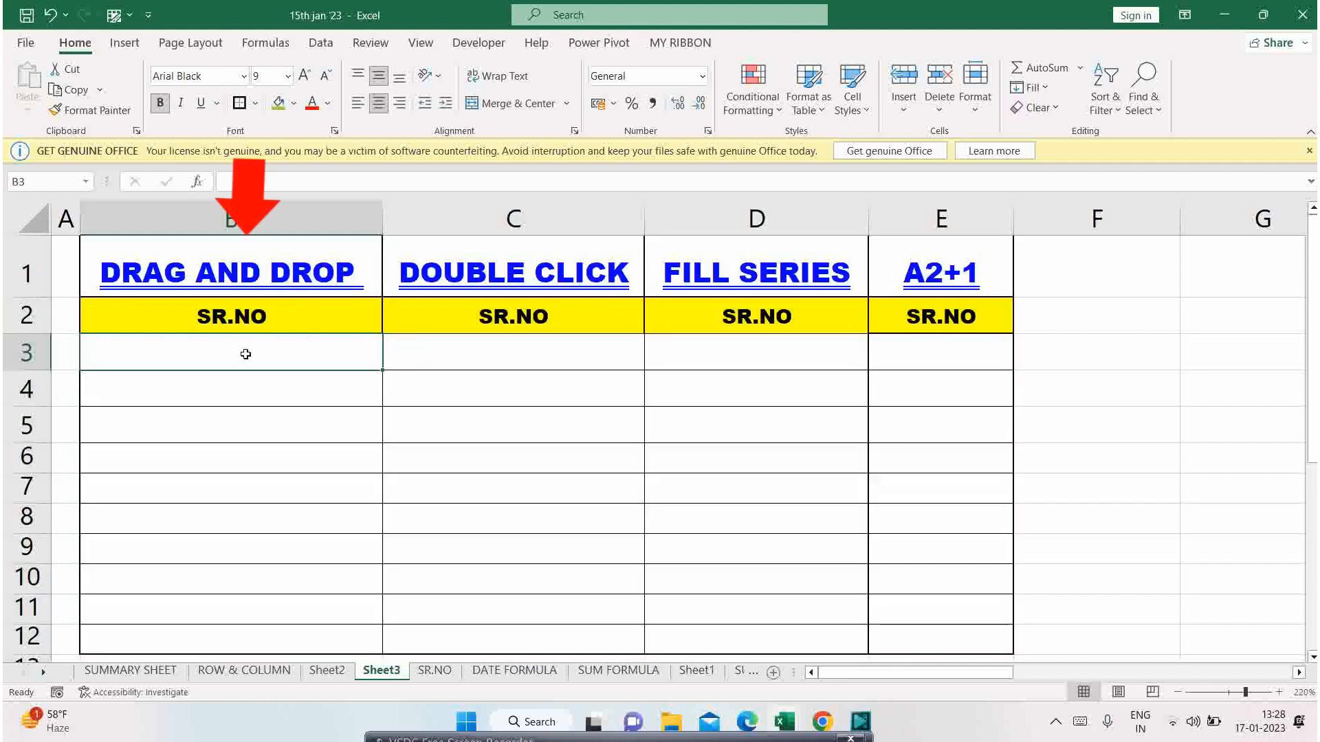
type("1")
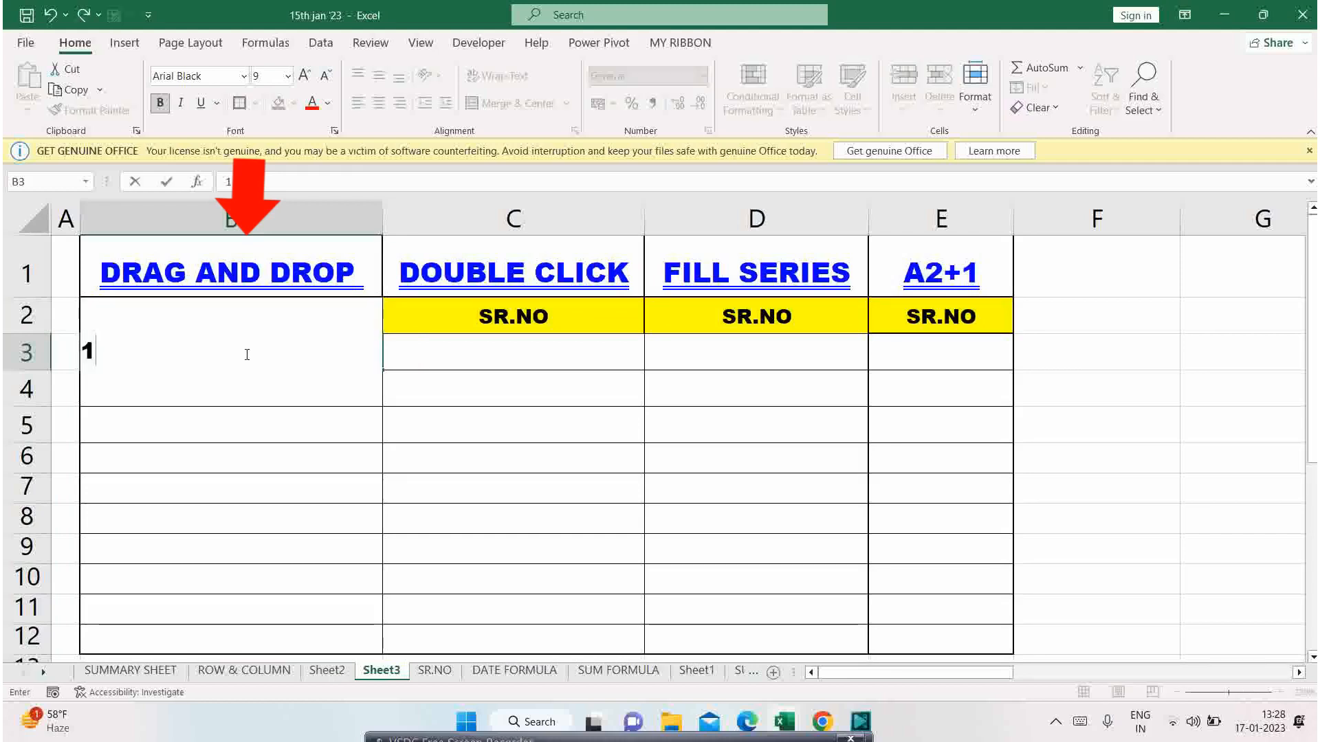
key("Return")
type("2")
key("Return")
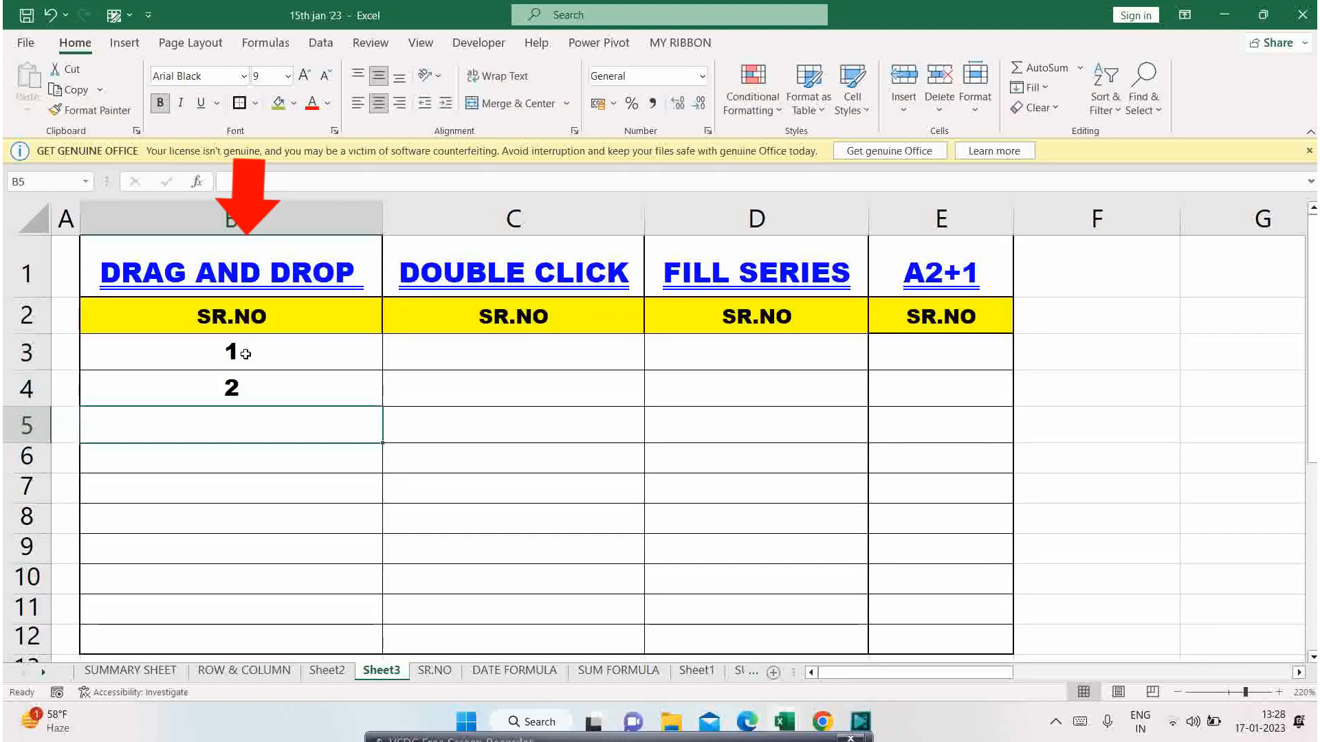
- Extend the number series from B3:B4 down to B12
left_click_drag(245, 354, 382, 411)
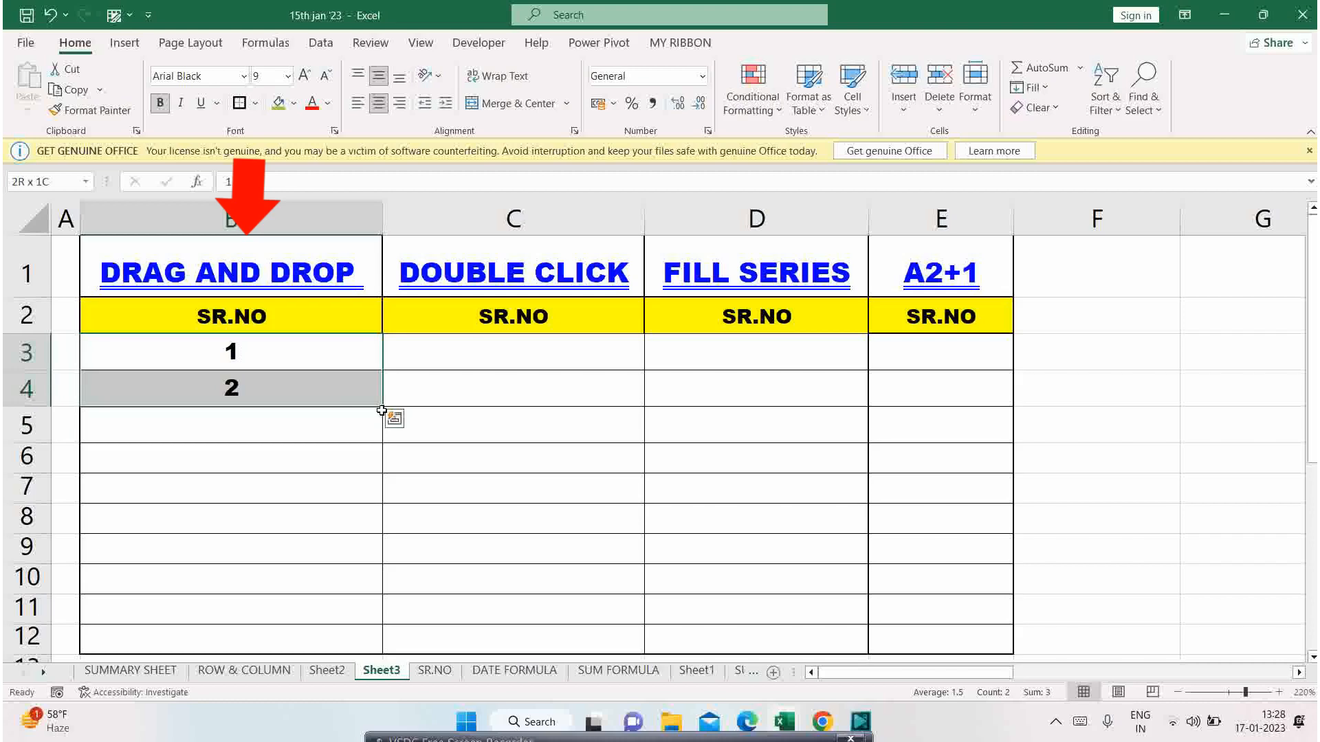
left_click_drag(382, 411, 384, 543)
scroll(375, 571, "up", 1)
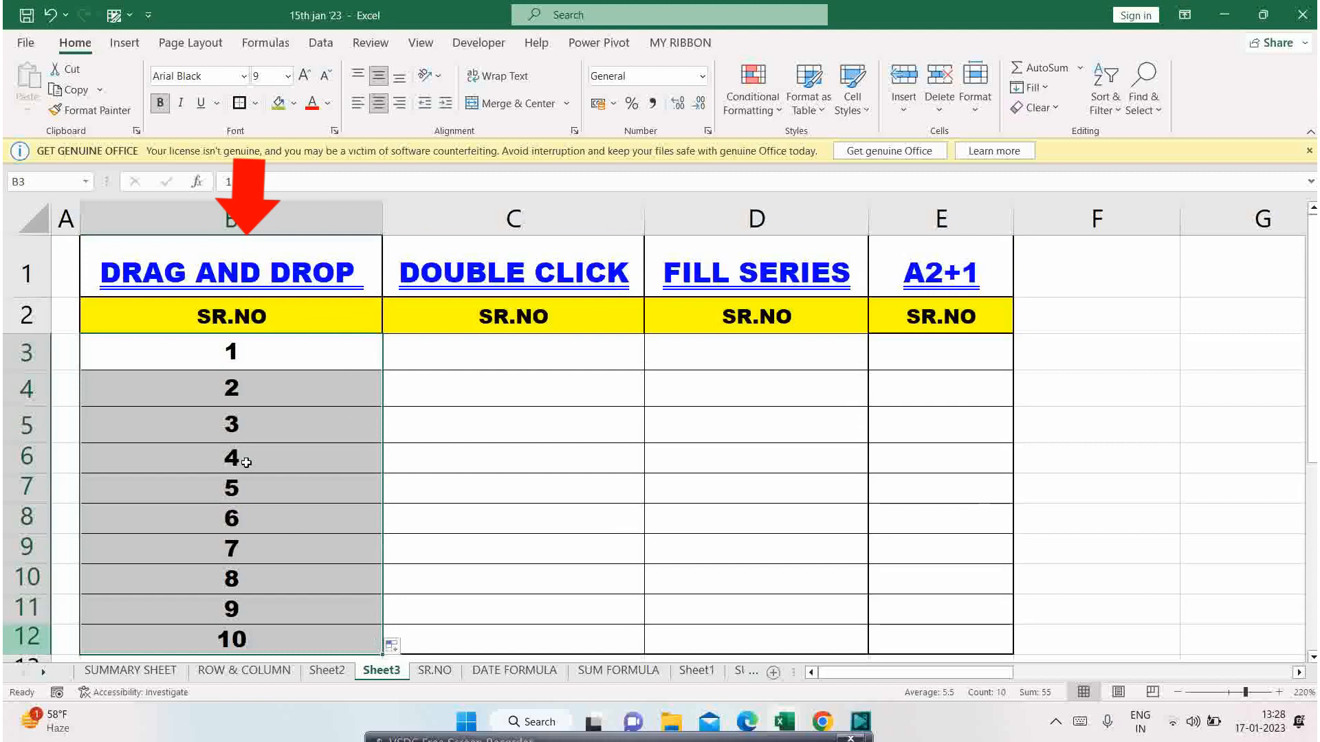
- Copy B3:B4 into C3:C4 under DOUBLE CLICK and auto-fill the series down to C12
left_click(621, 353)
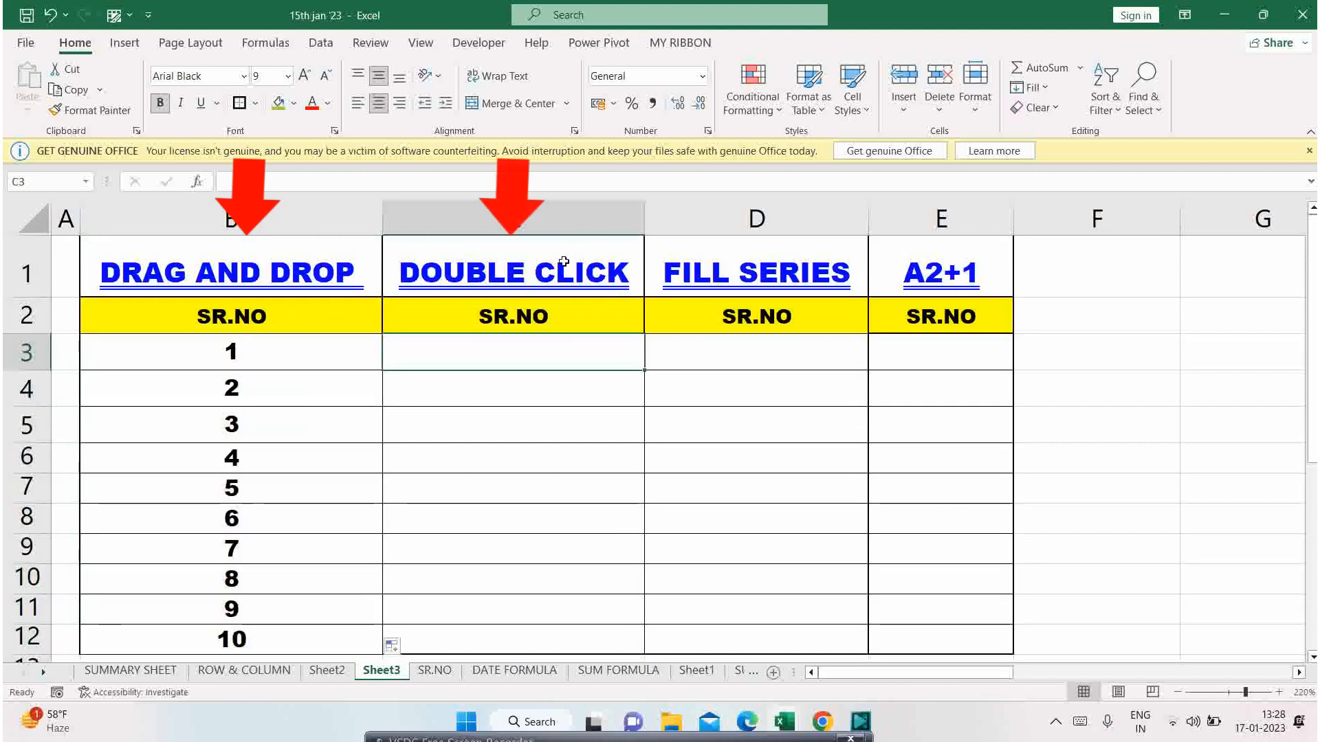
left_click(296, 353)
left_click(321, 386, "shift")
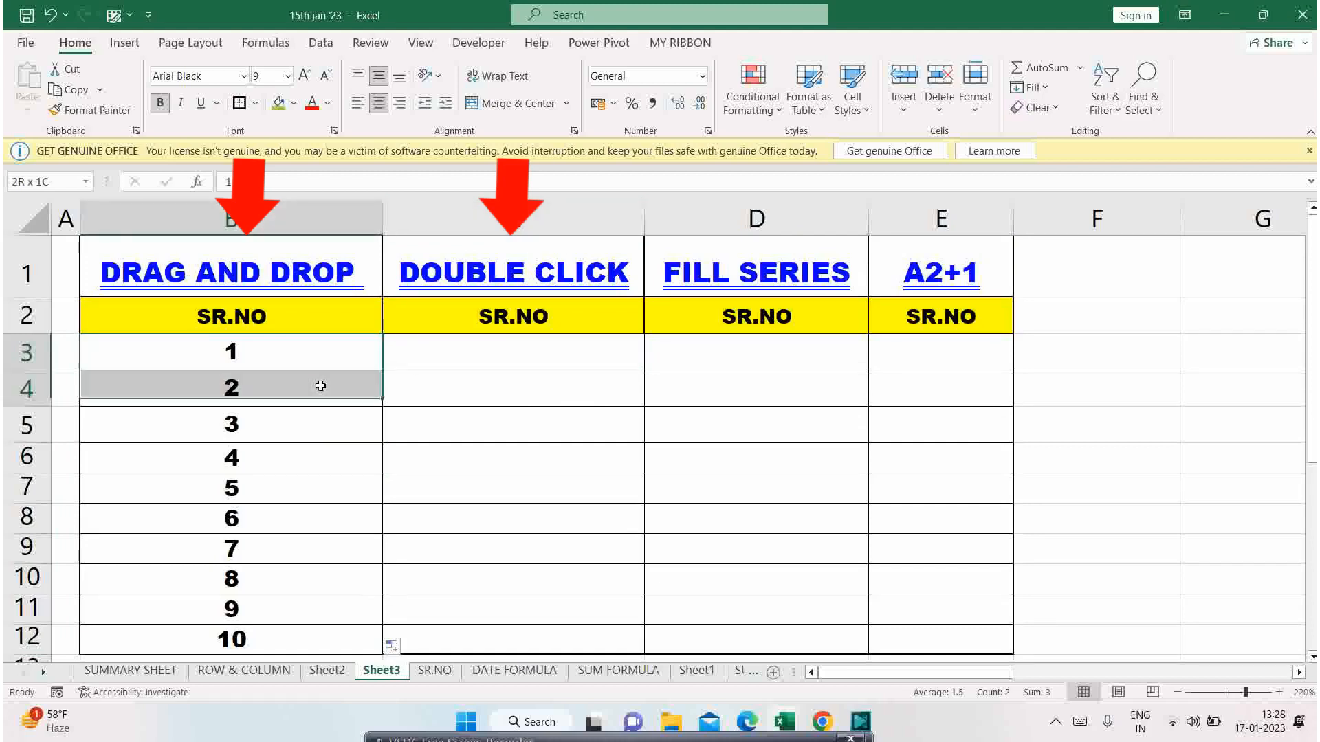
key("ctrl+c")
left_click(565, 356)
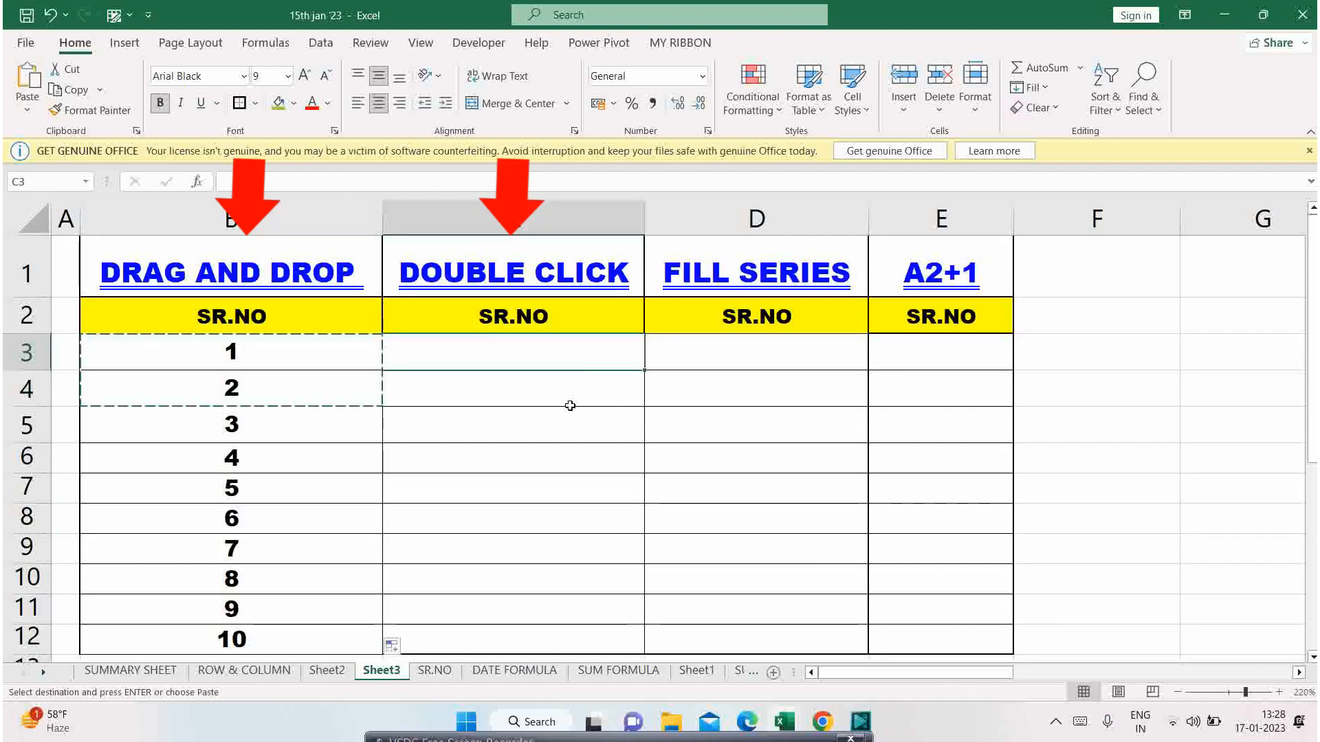
key("ctrl+v")
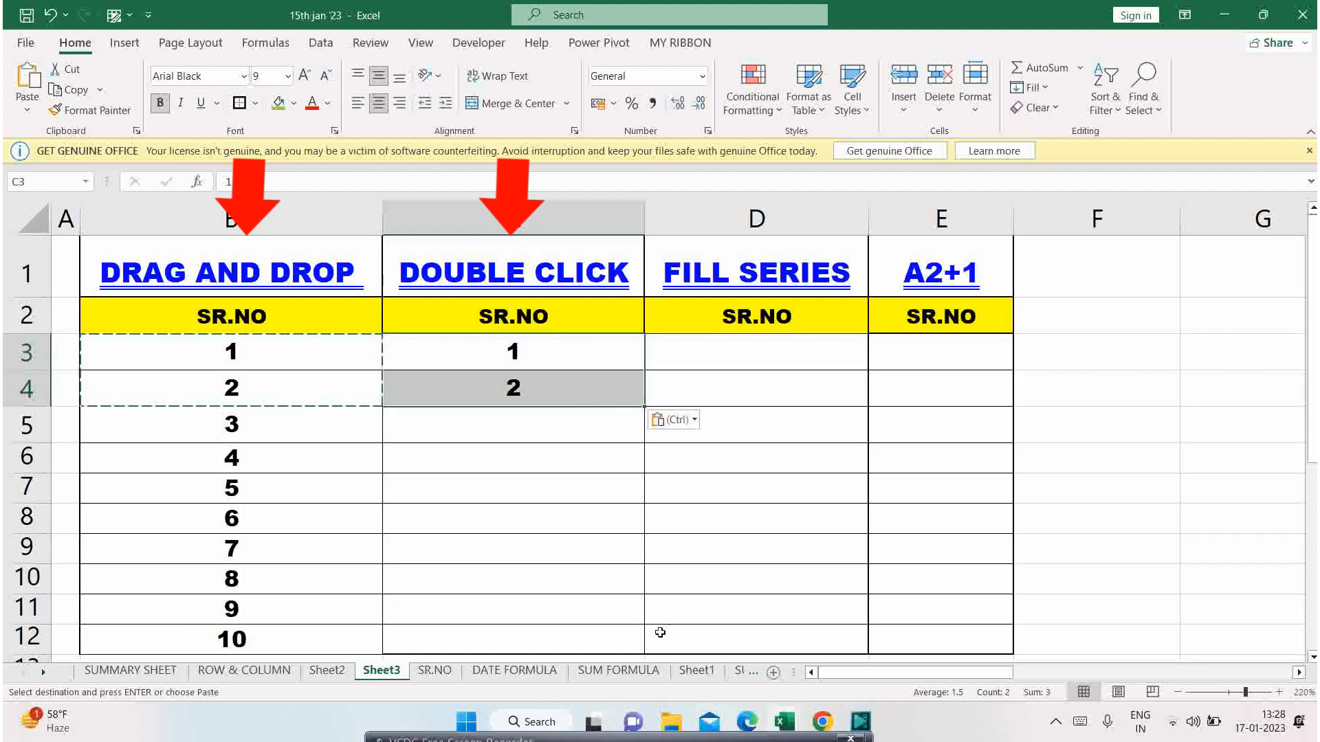
double_click(644, 407)
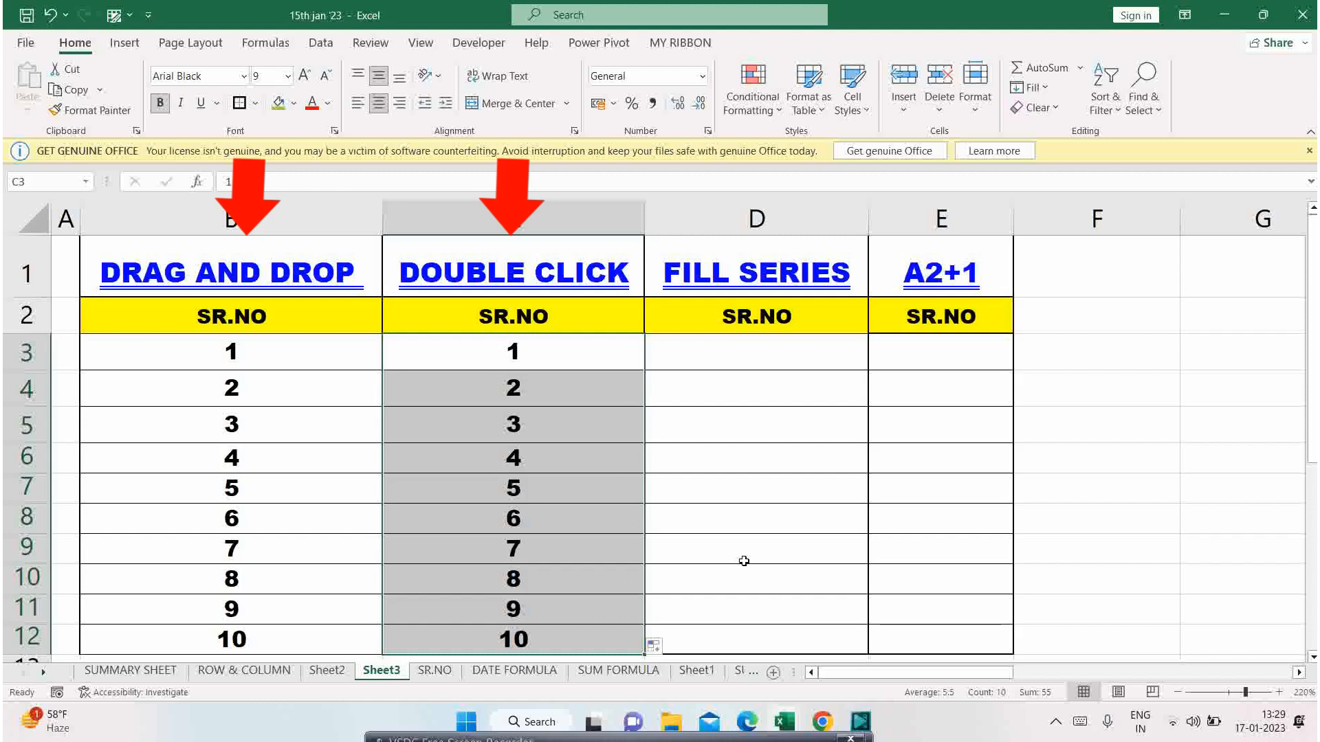
- Enter the starting number 1 in D3 under FILL SERIES
left_click(799, 350)
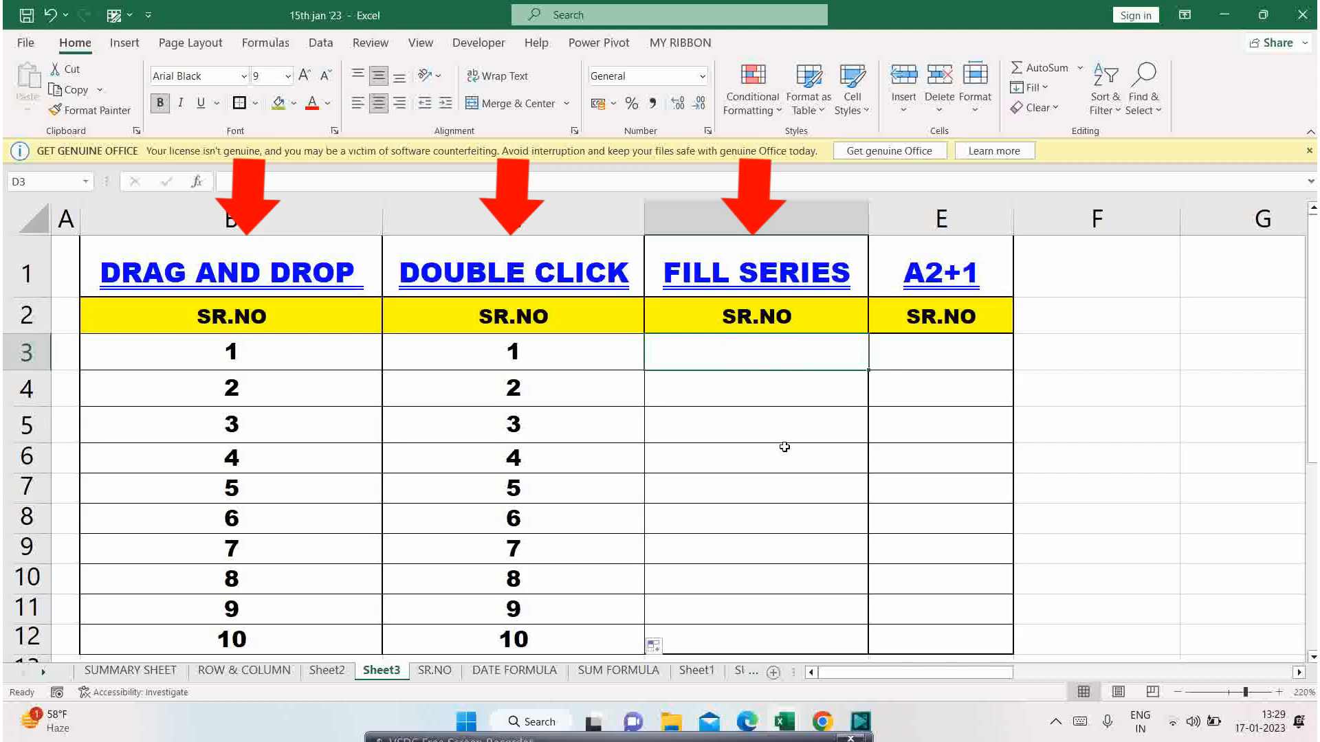
type("1")
key("Tab")
- Fill a linear series in columns from D3 with step value 1, ending at 10 in D12
left_click(769, 358)
key("alt")
key("h")
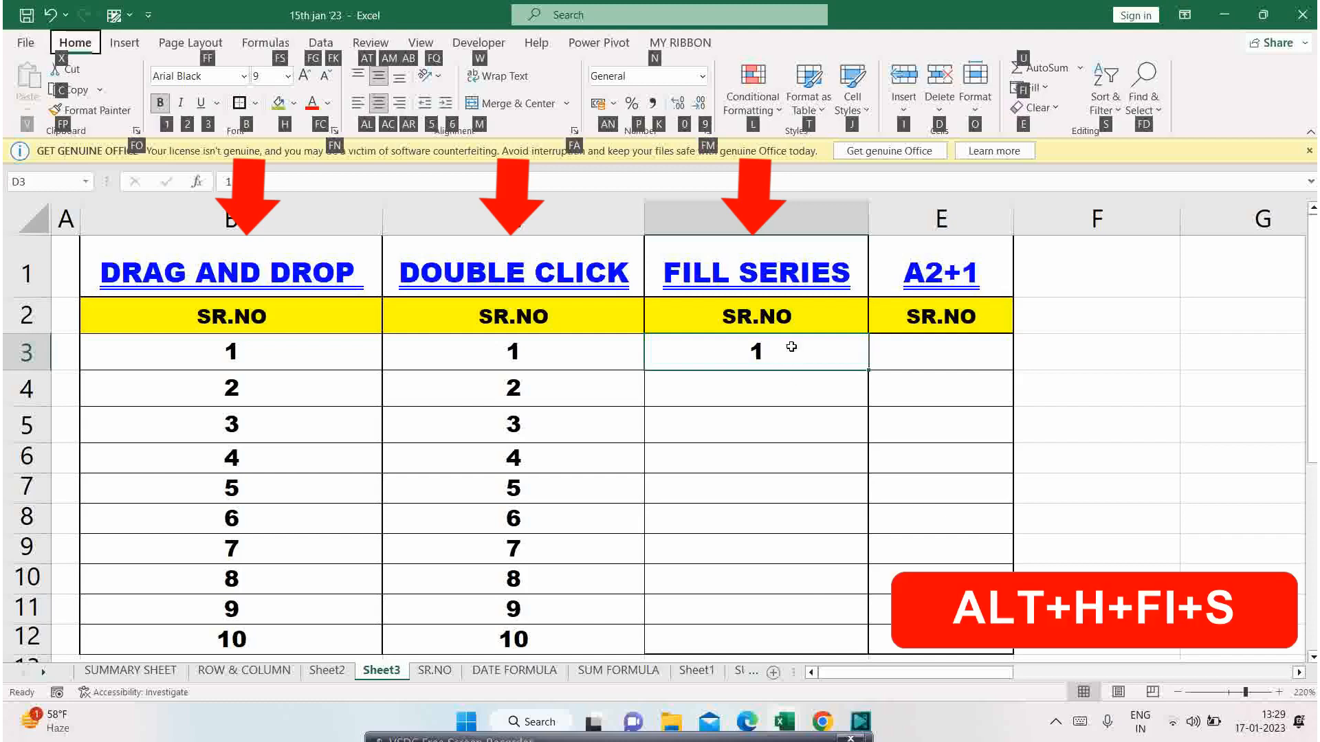
key("f")
key("i")
key("s")
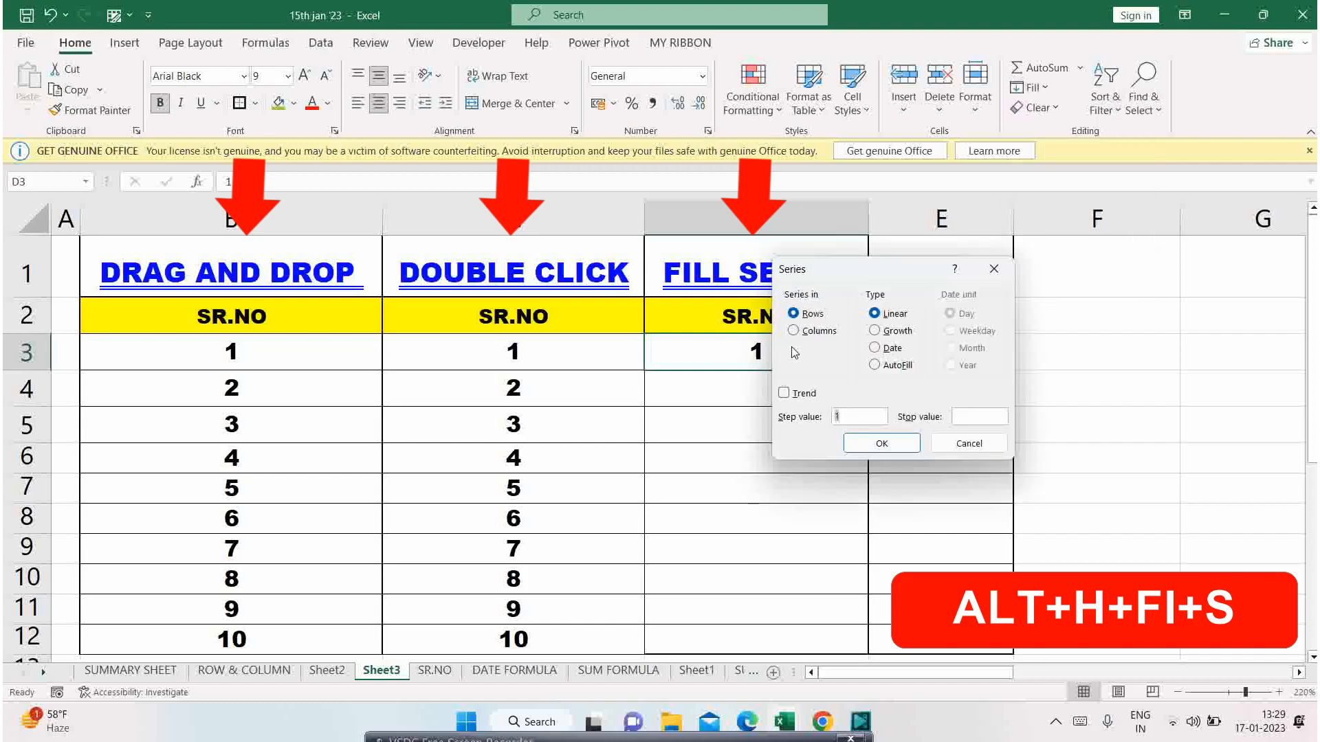
left_click_drag(840, 267, 440, 297)
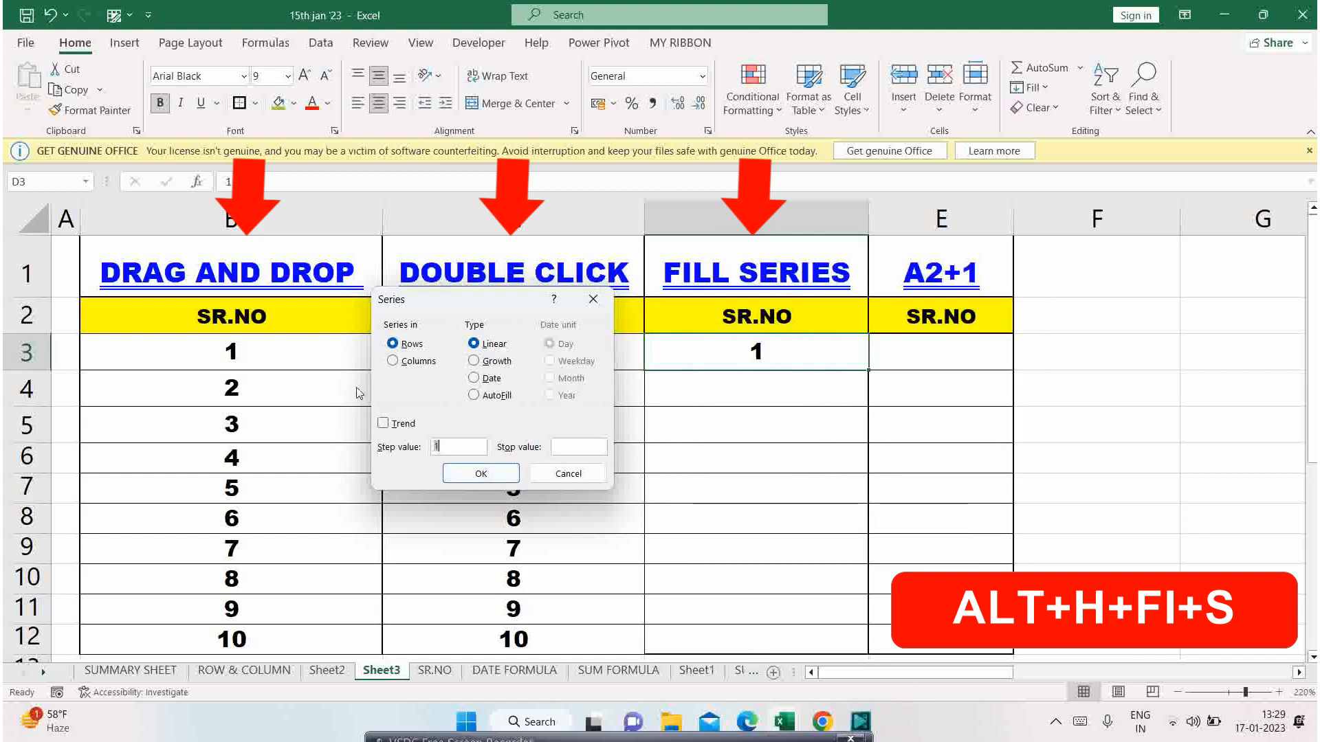
left_click(399, 363)
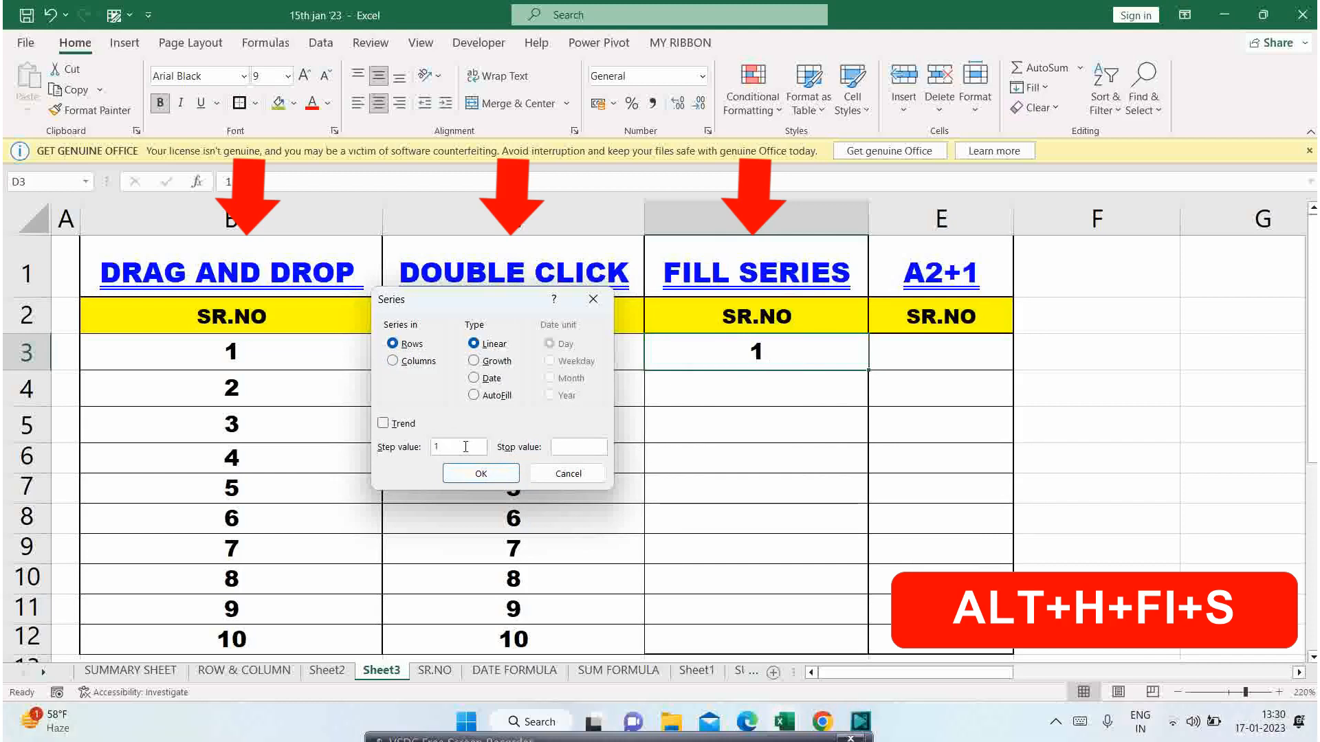
left_click(396, 363)
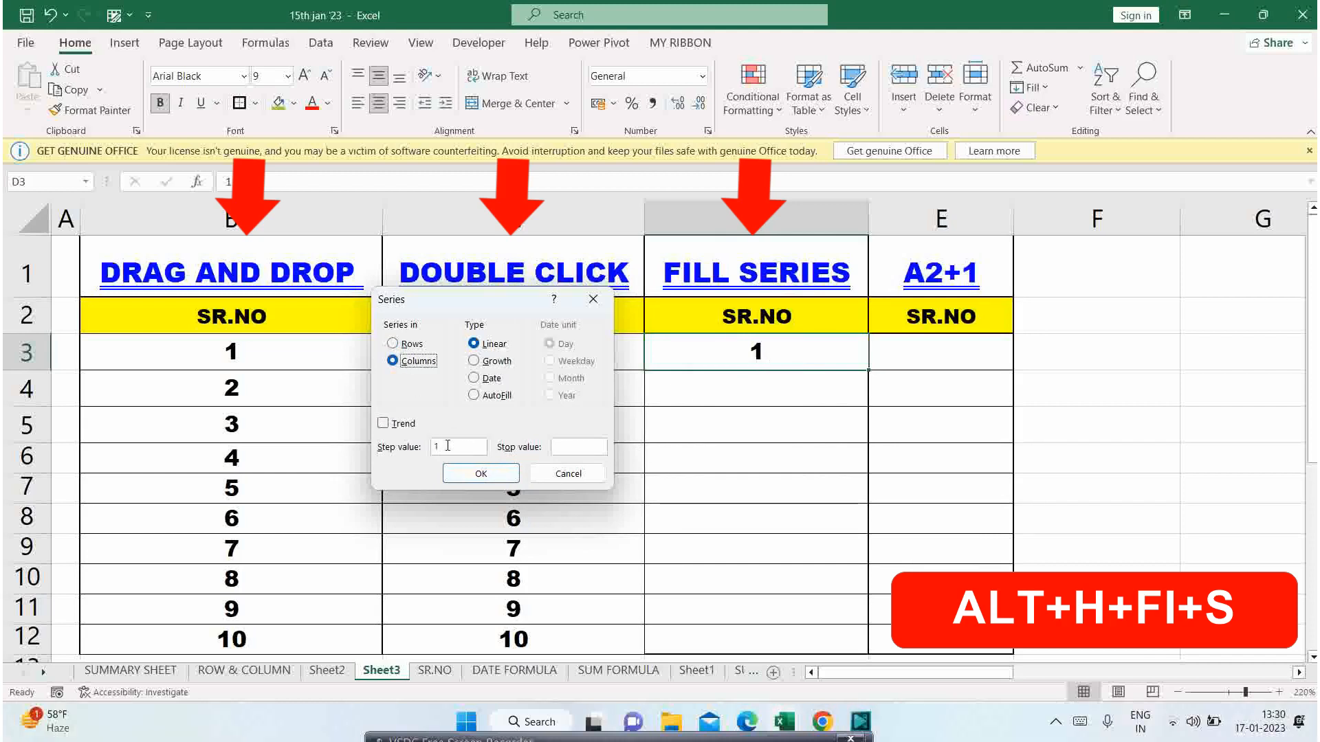
left_click(585, 448)
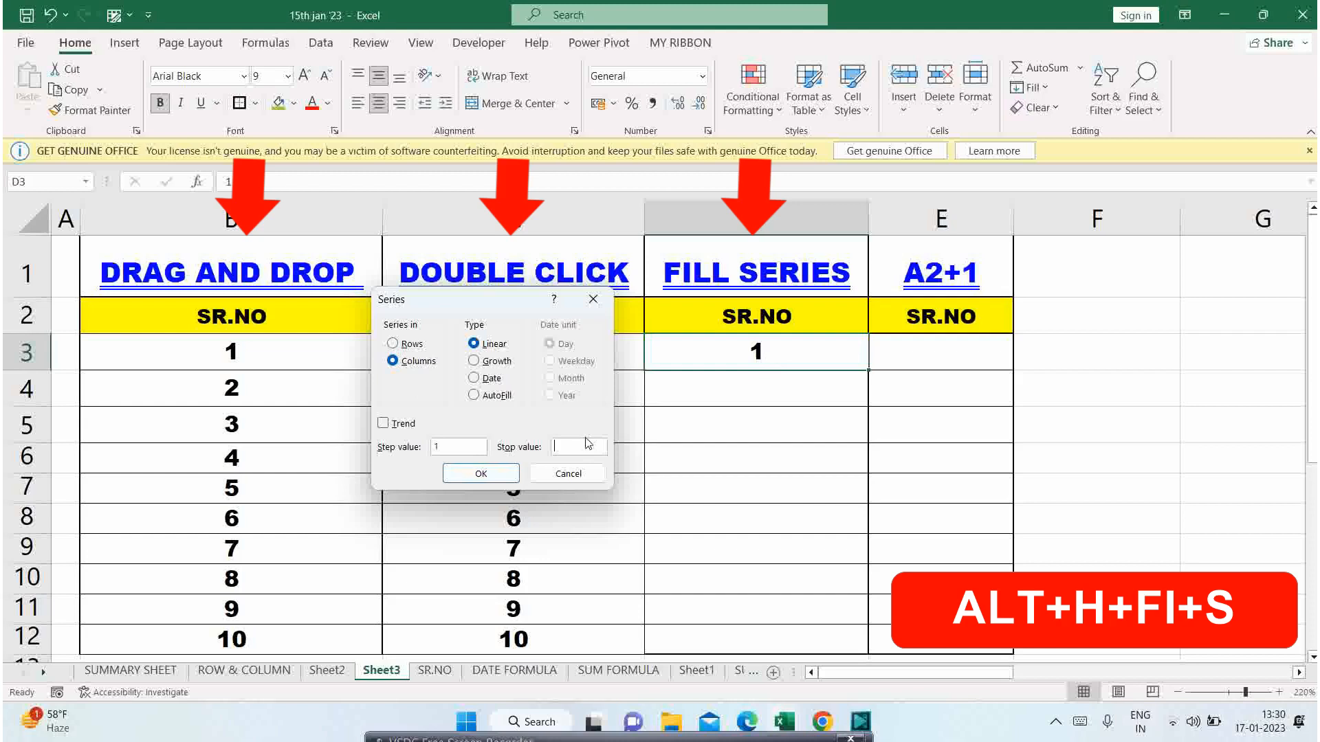
left_click(485, 473)
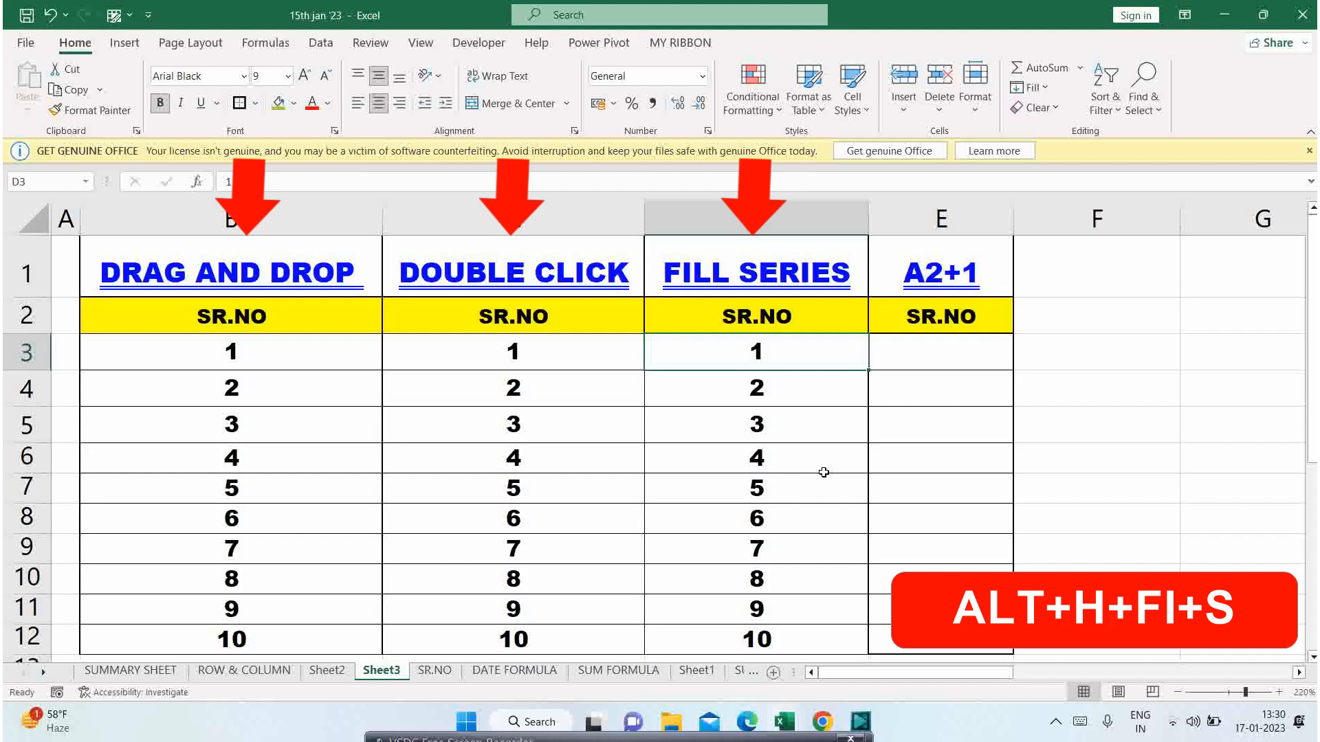
- Enter 1 in E3 and the formula =E3+1 in E4 under A2+1
left_click(924, 359)
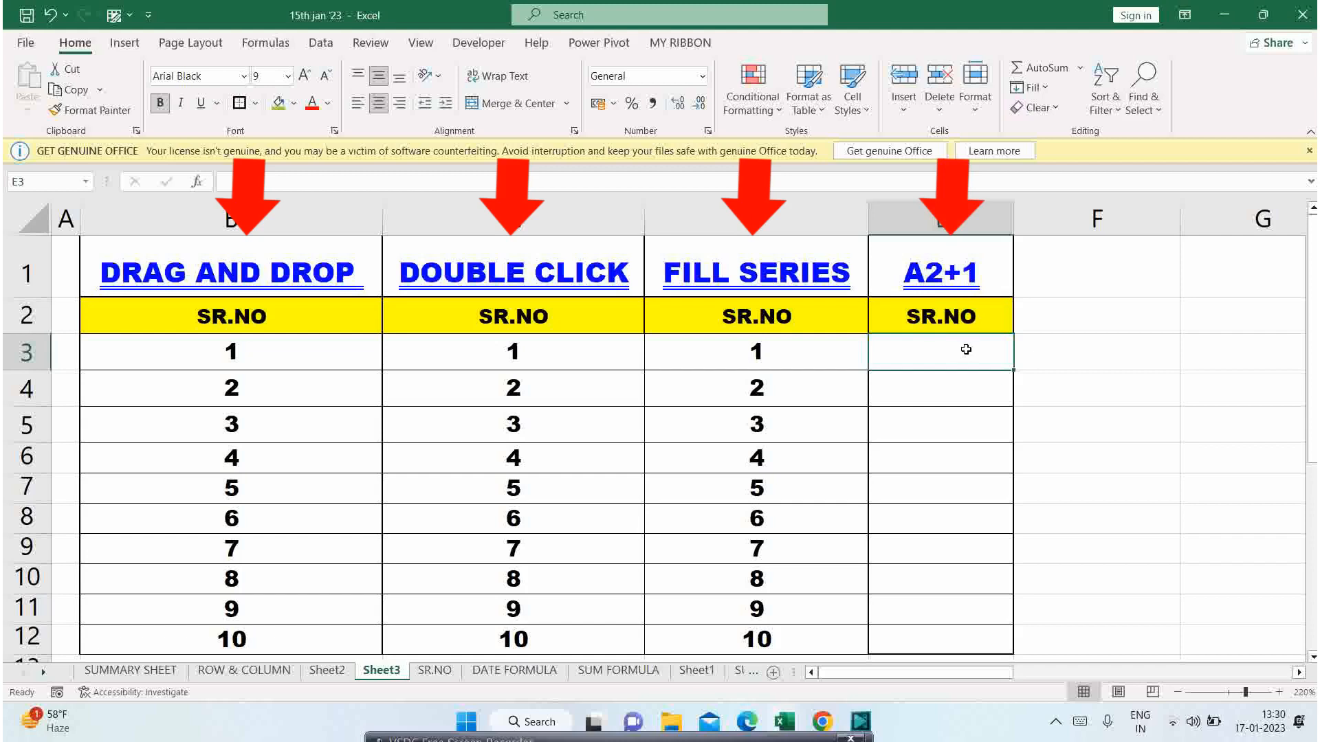
type("1")
key("Return")
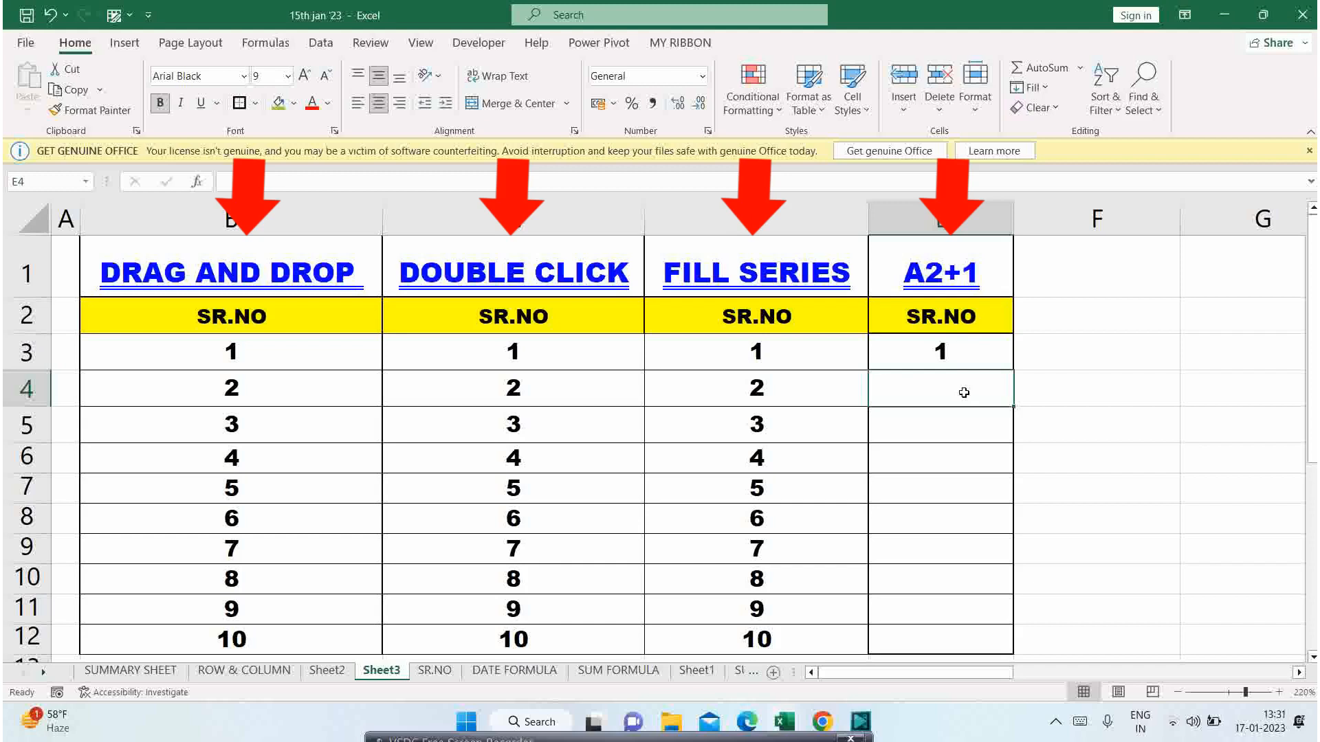
type("=")
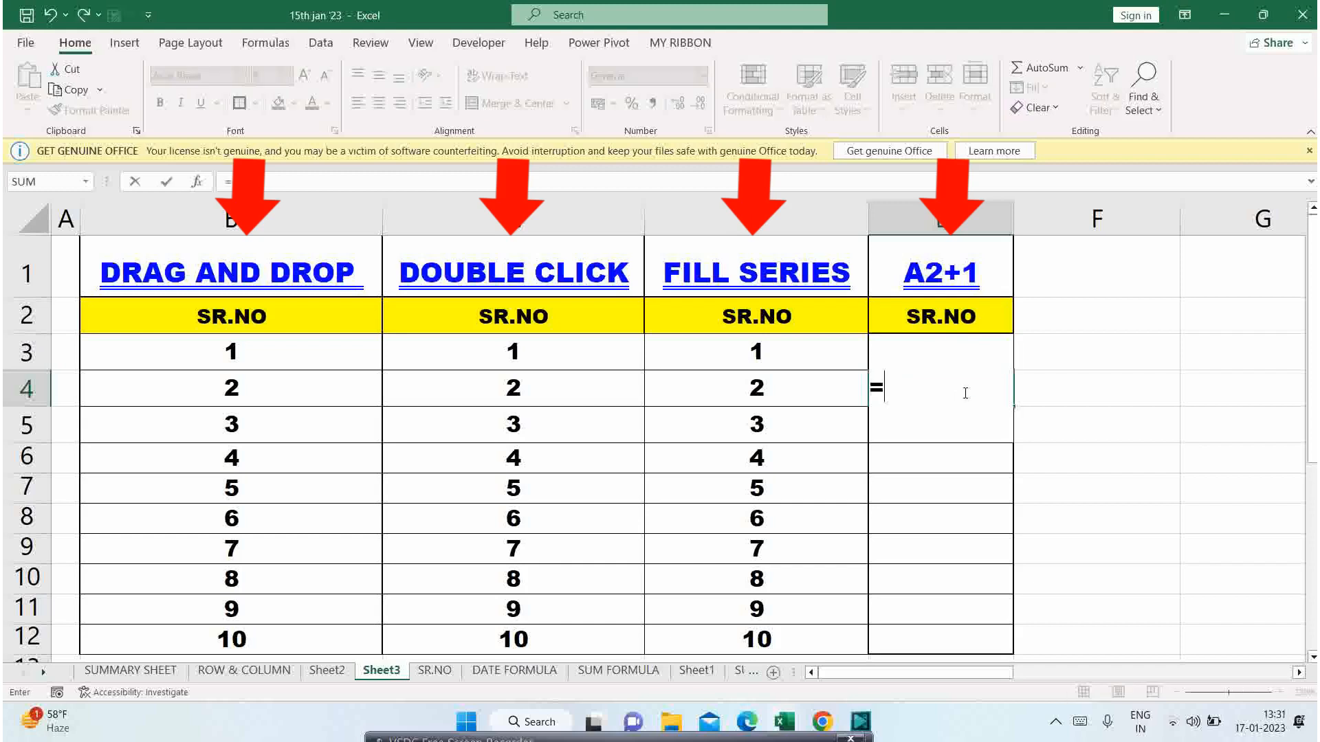
left_click(940, 457)
key("Up")
key("Up")
key("Up")
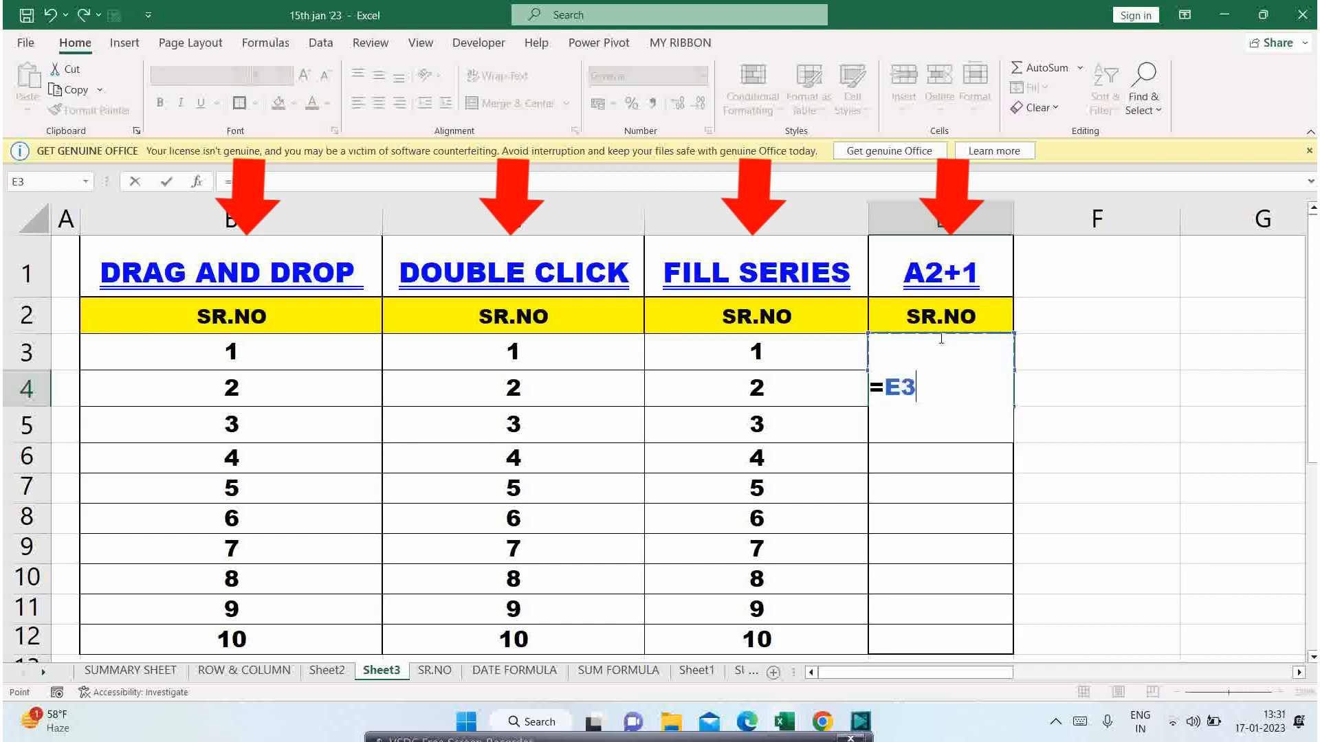
type("+1")
key("Return")
- Copy the formula in E4 down the column through E12
left_click(981, 392)
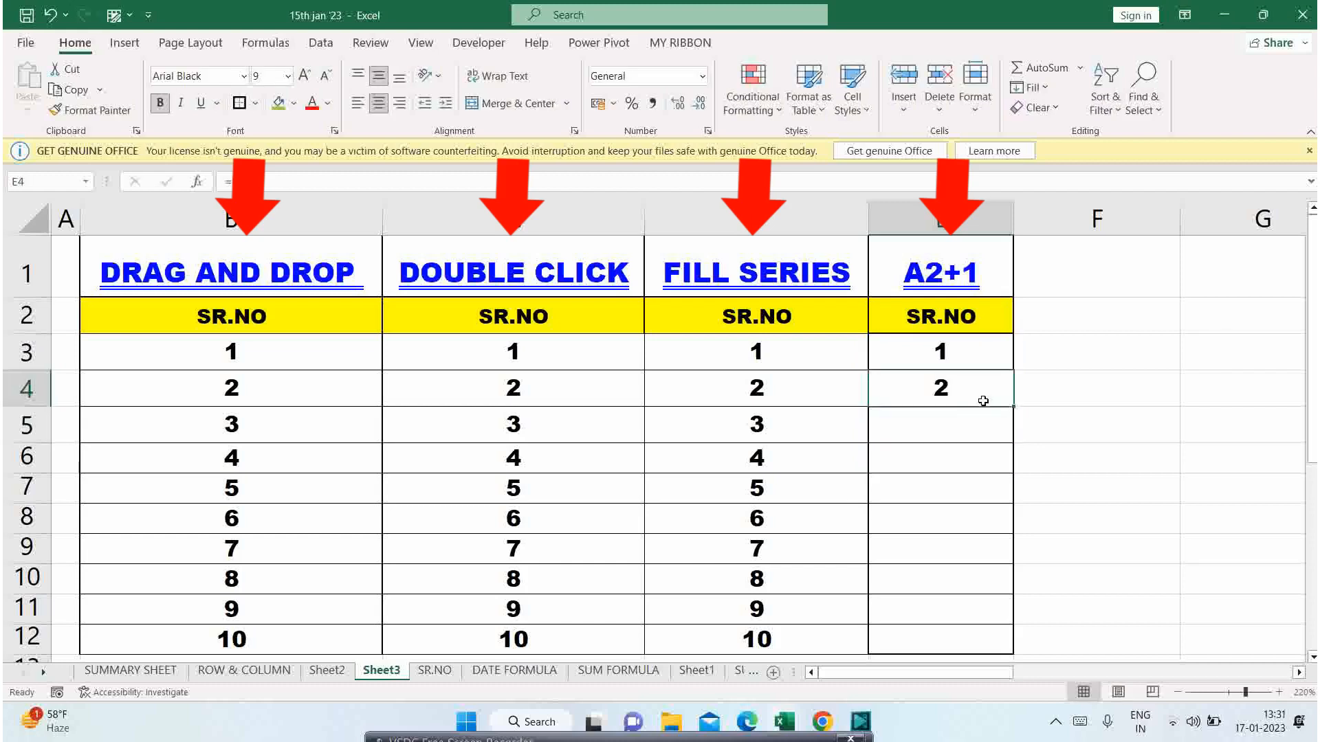
key("ctrl+c")
left_click_drag(981, 392, 979, 641)
key("ctrl+v")
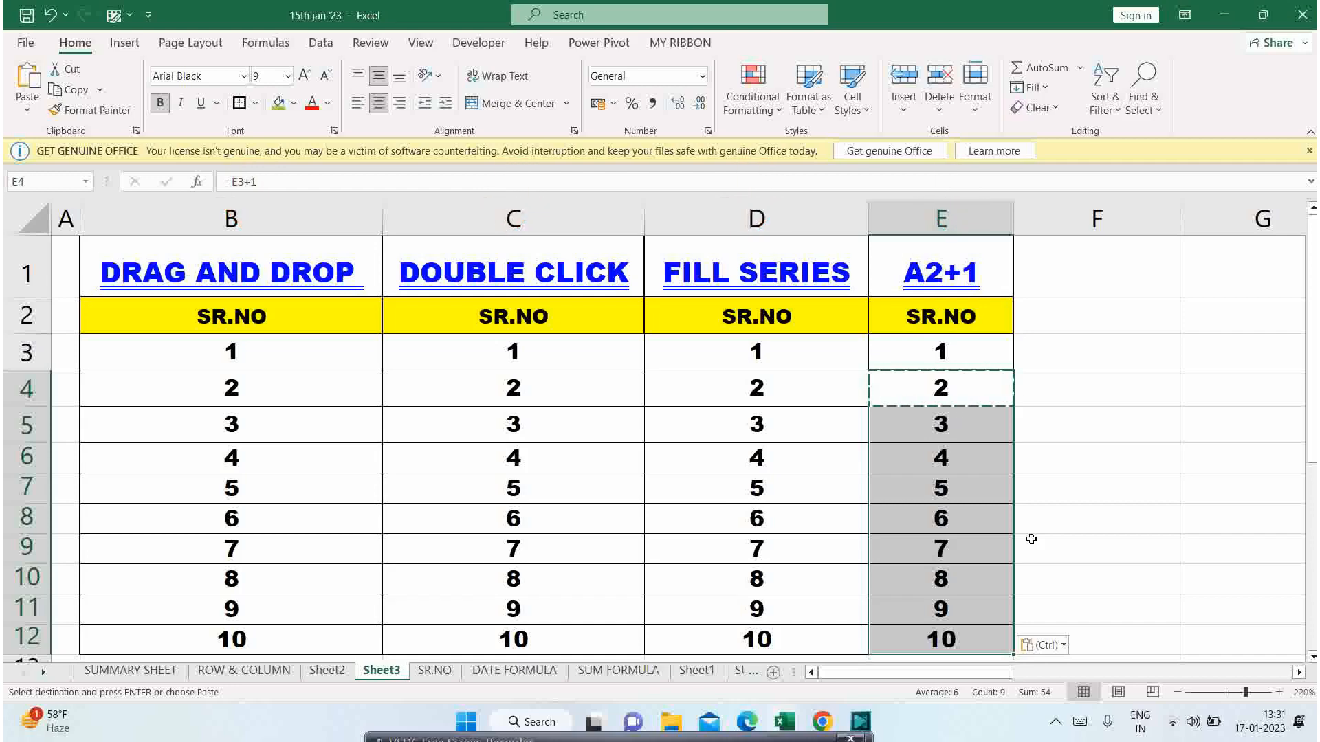
- Return to Sheet2 and look at the SEQUENCE FORMULA entry in the method list
key("ctrl+Page_Up")
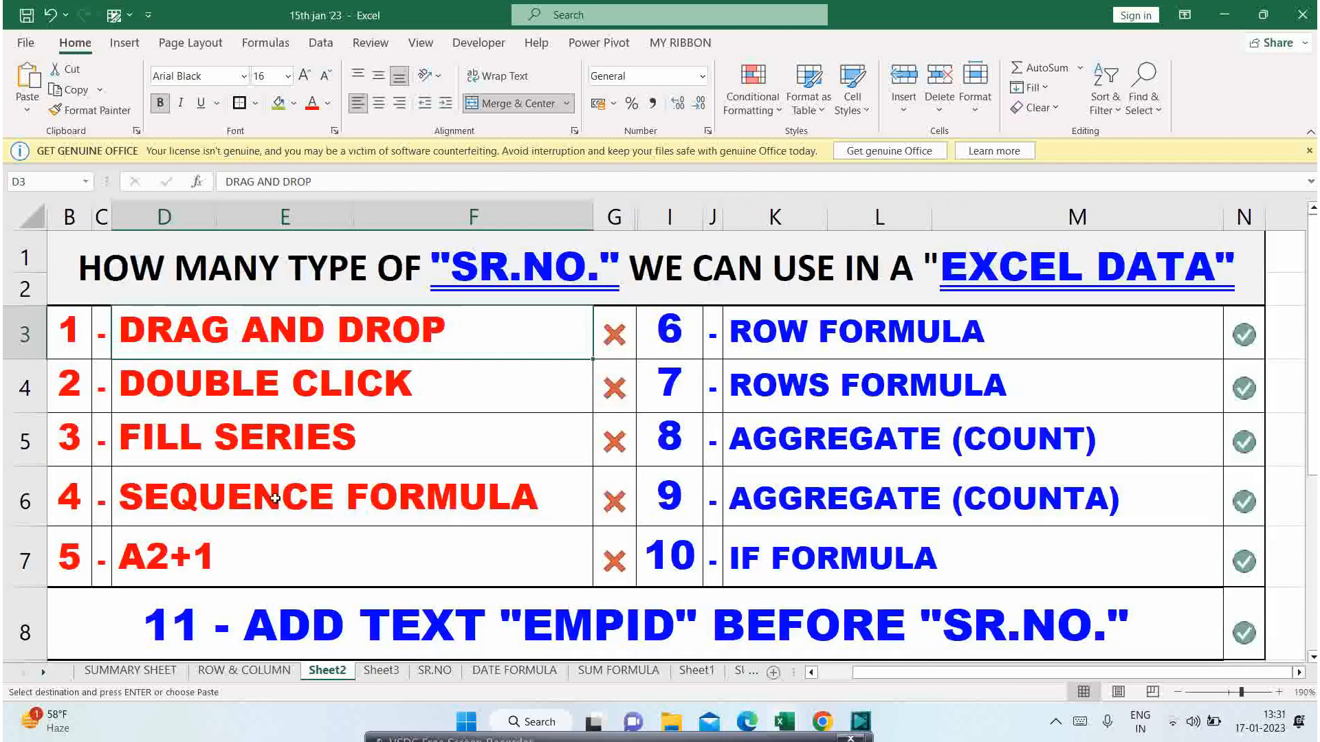
left_click(304, 497)
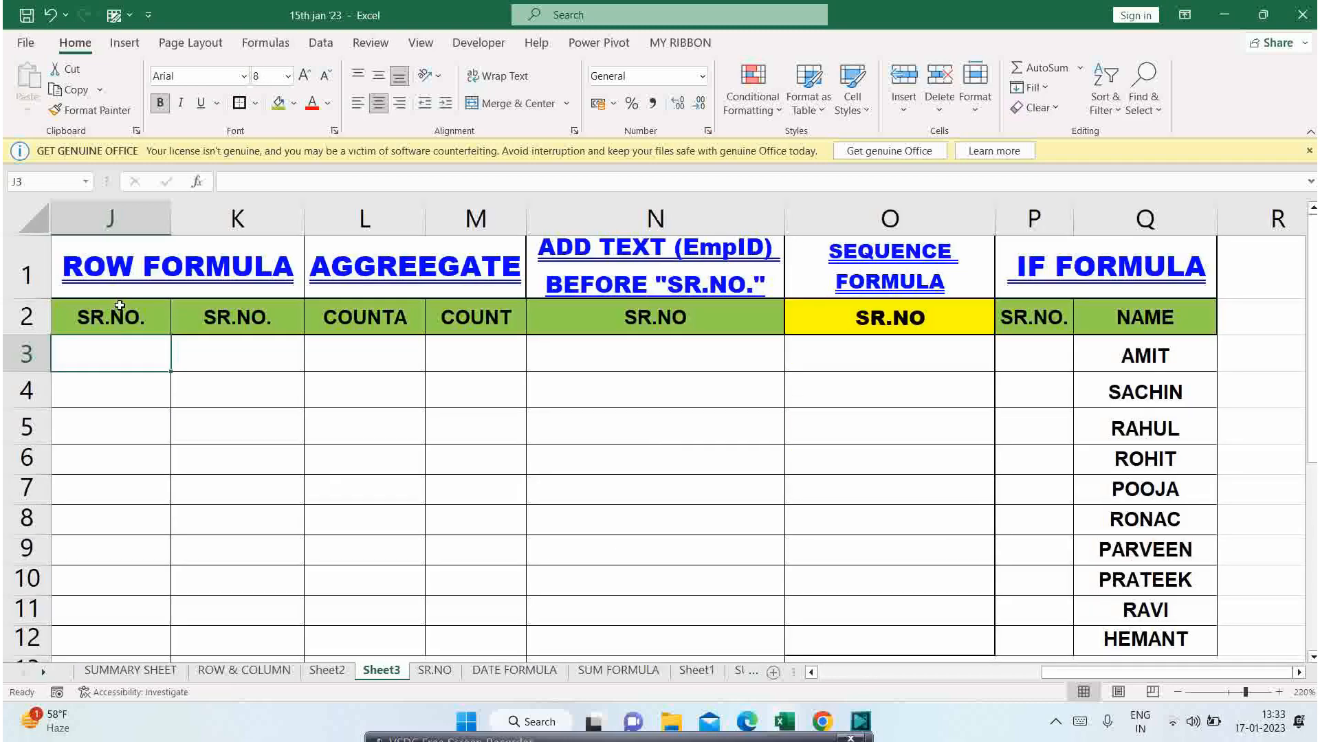
- Enter the formula =ROW()-ROW($J$2) in J3 under ROW FORMULA
scroll(119, 305, "left", 1)
left_click(266, 268)
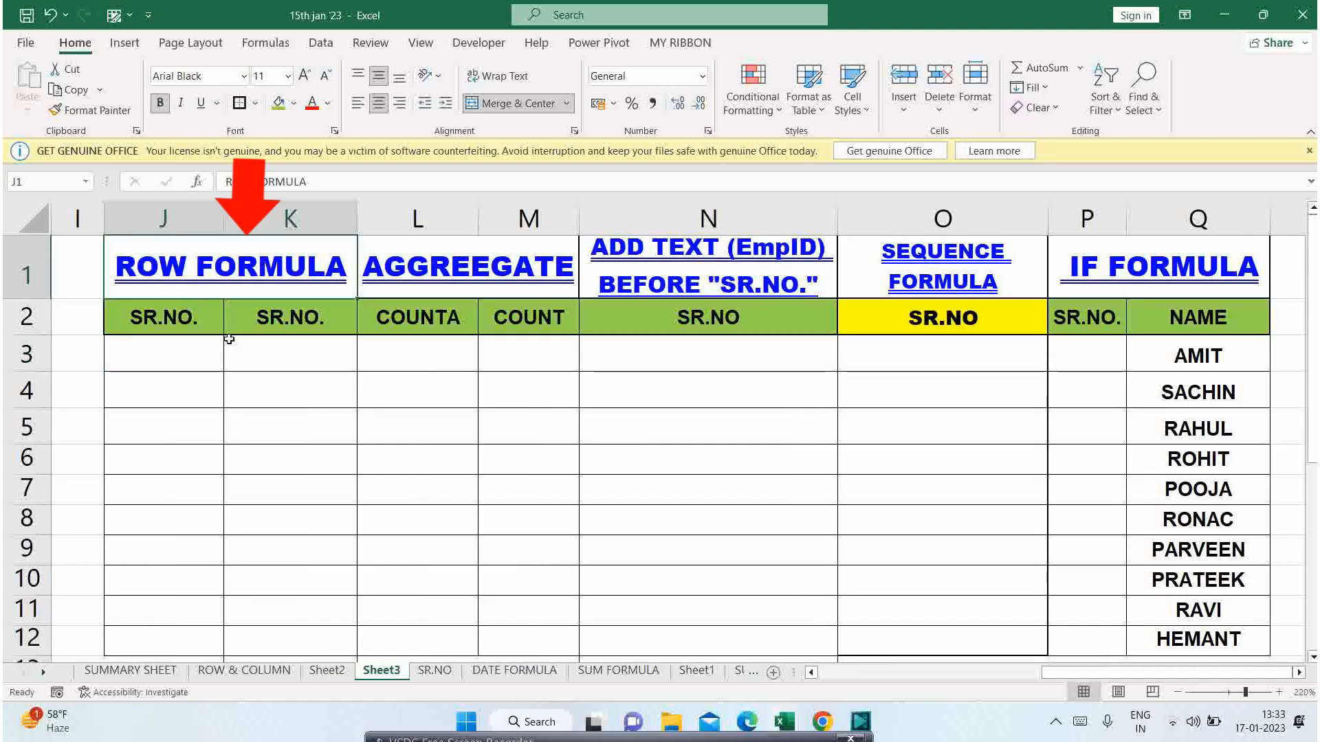
left_click(204, 352)
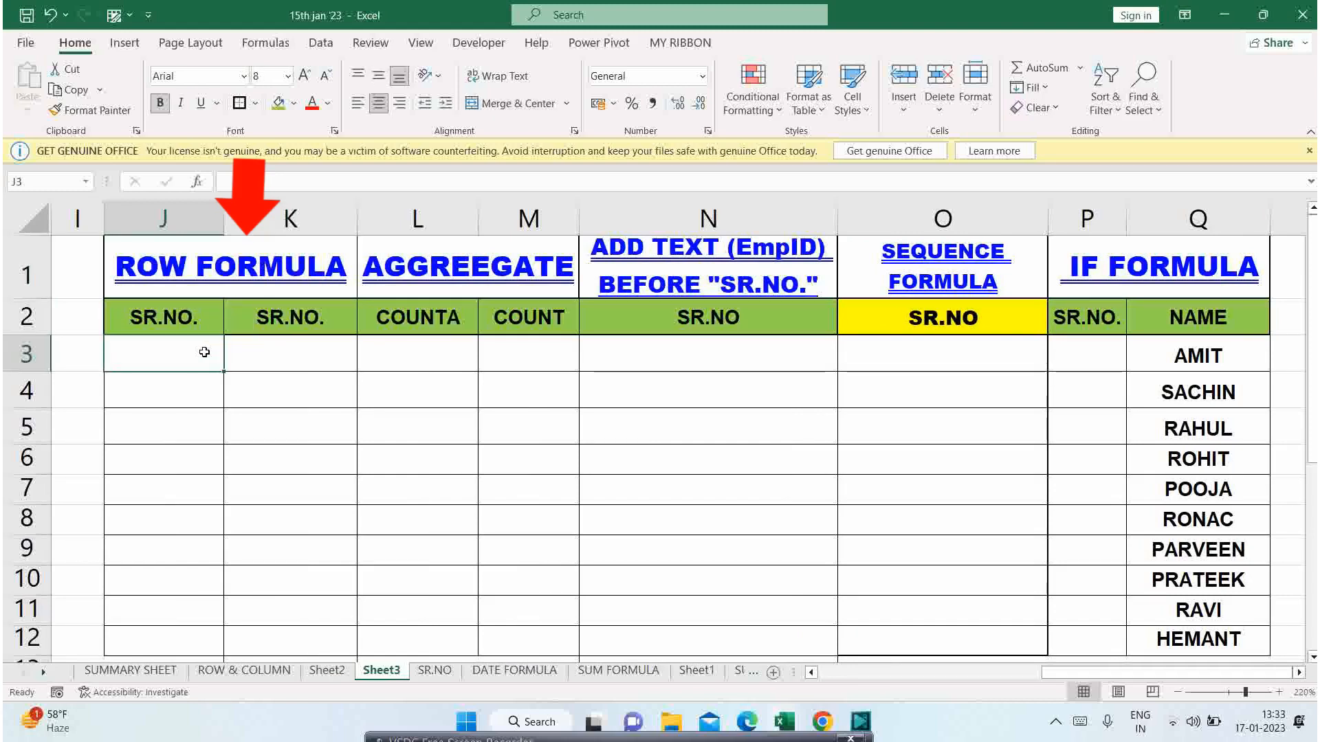
type("=R")
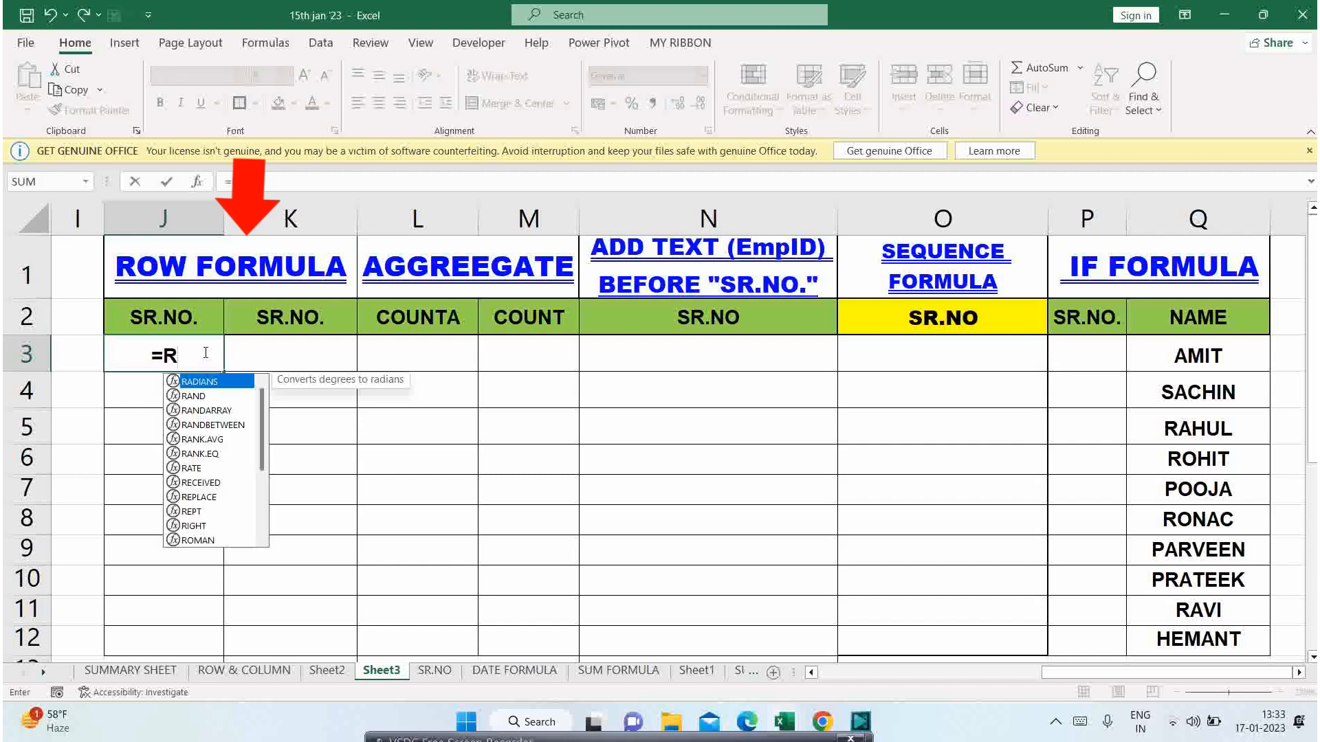
type("OW")
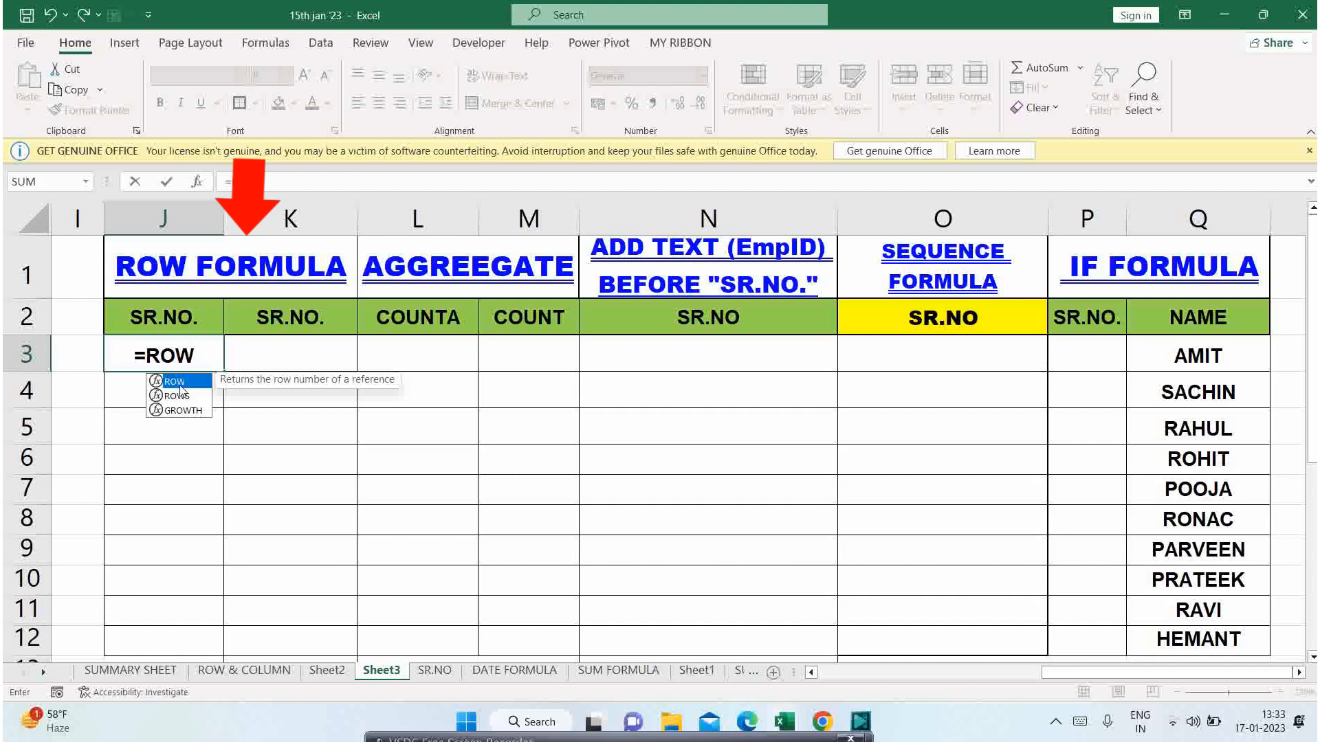
key("Tab")
type(")")
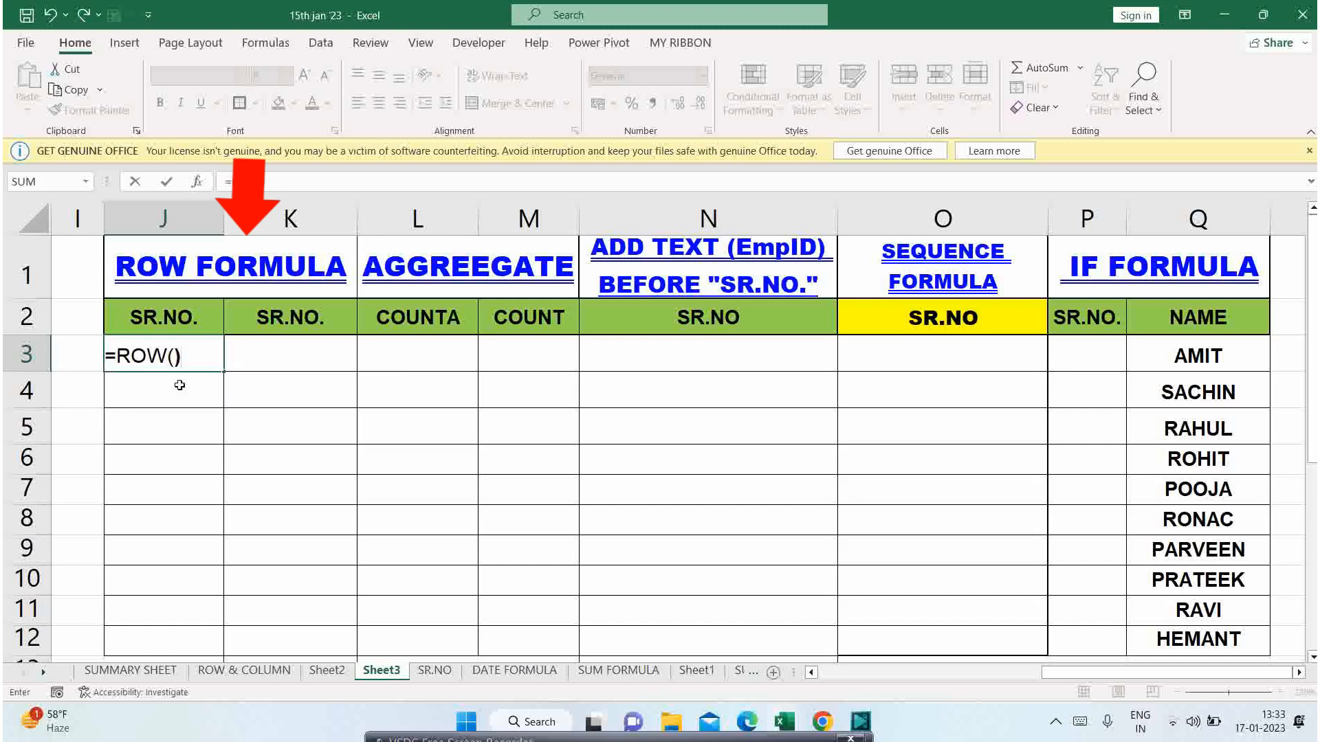
type("-ROW(")
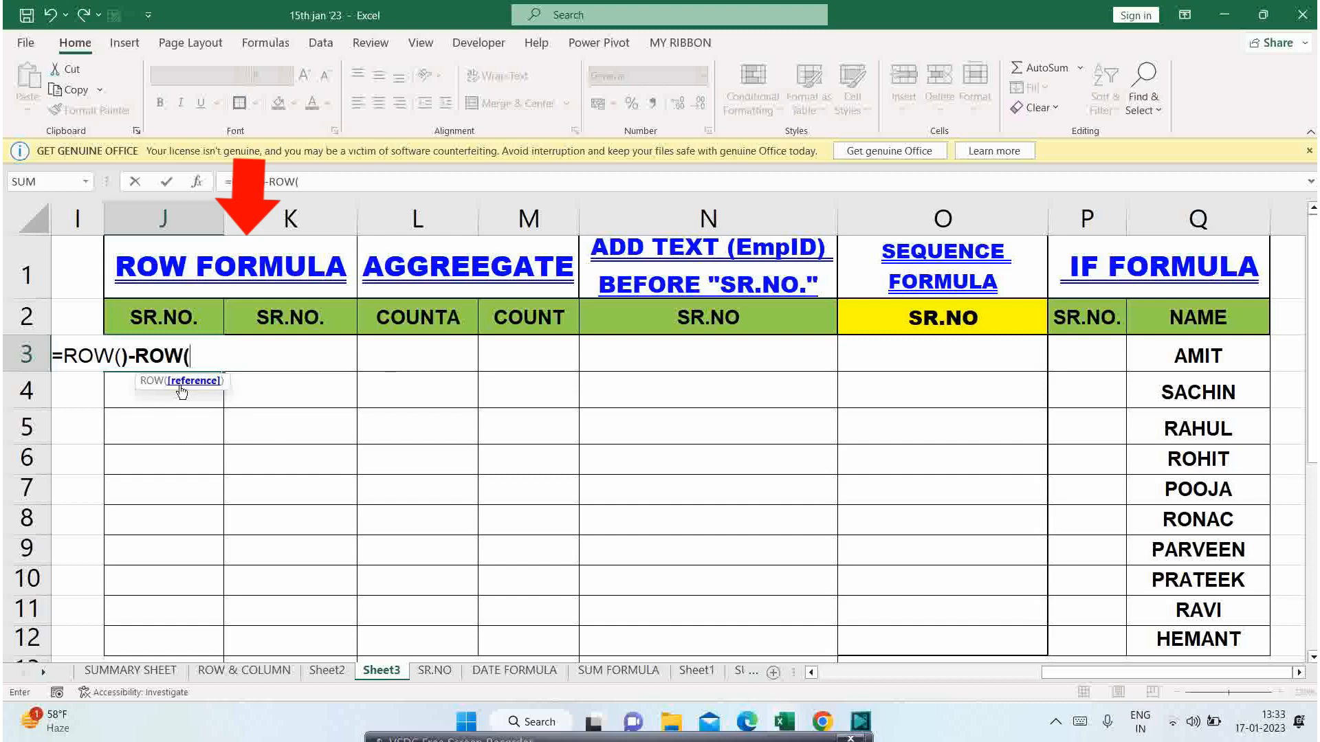
left_click(195, 320)
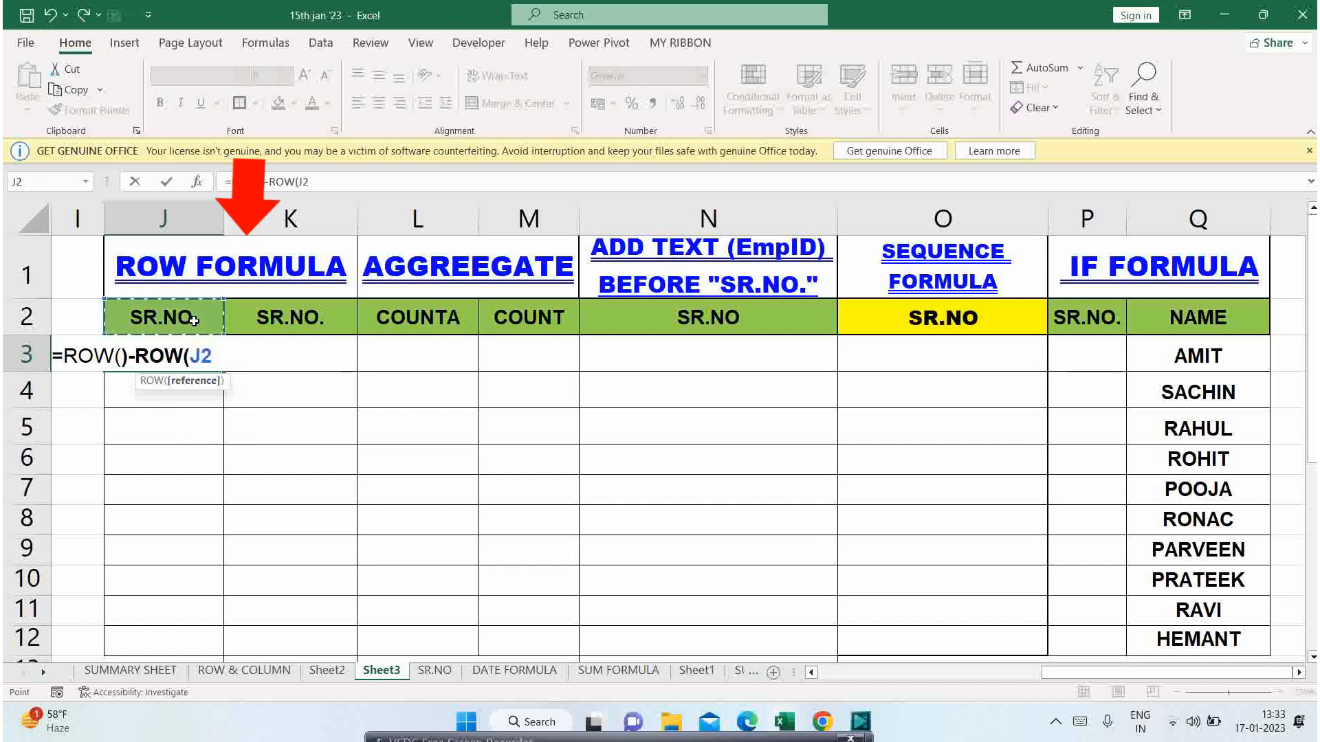
key("F4")
type(")")
key("Return")
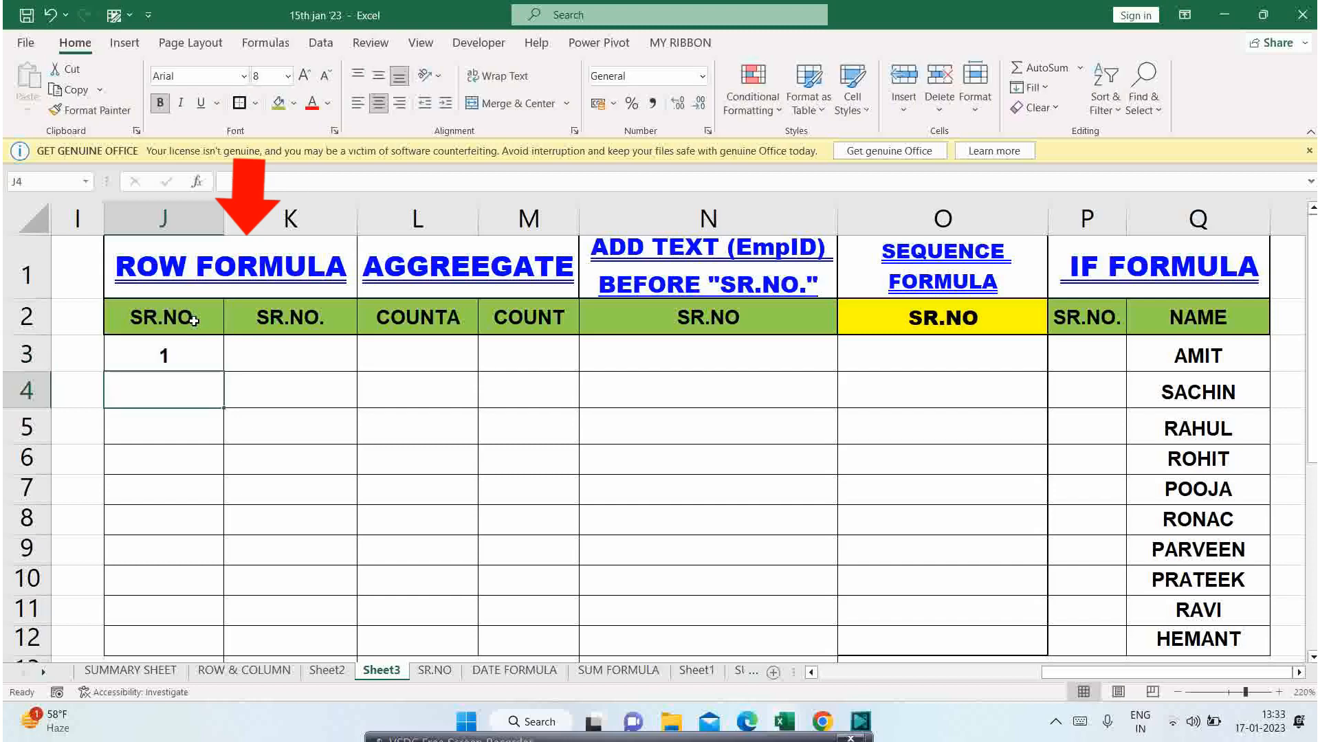
- Copy the formula in J3 down the column through J12
left_click(192, 355)
key("ctrl+c")
key("shift+Down")
key("shift+Down")
key("shift+Down")
key("shift+Down")
key("shift+Down")
key("shift+Down")
key("shift+Down")
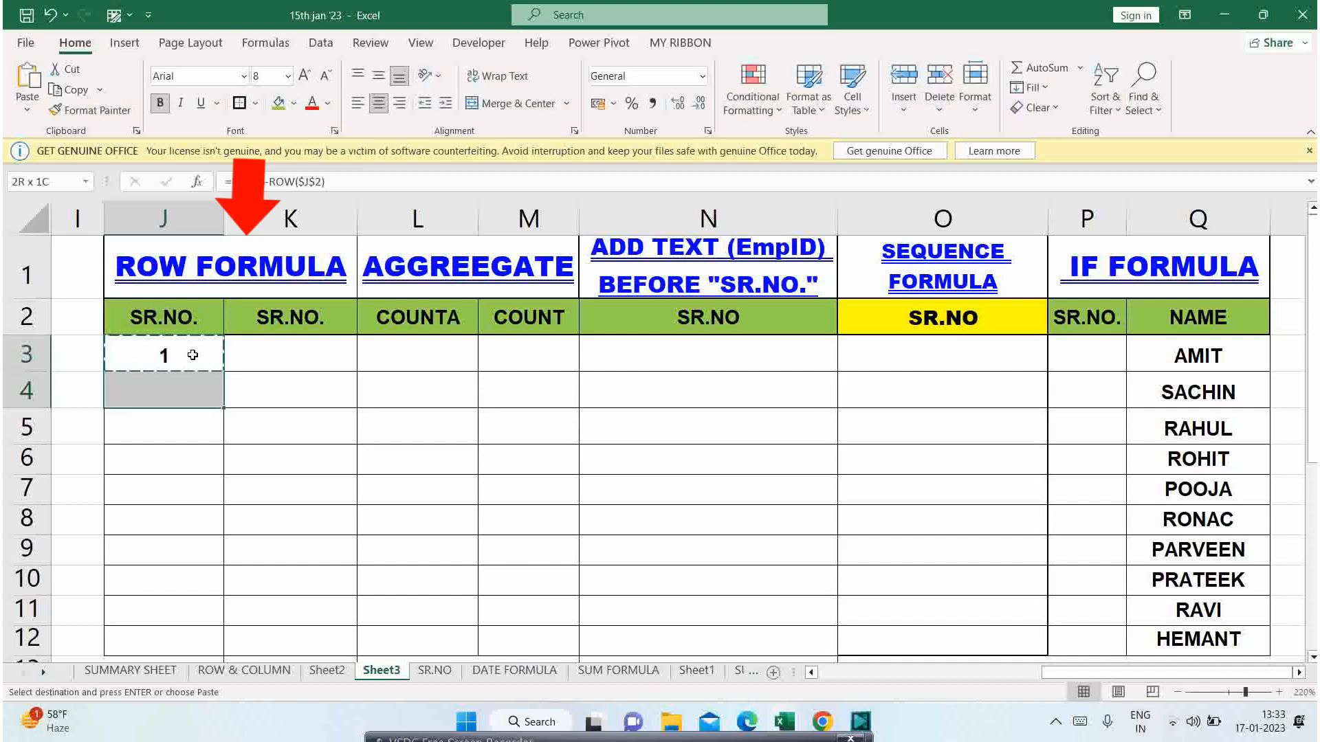
key("shift+Down")
key("shift+Down")
key("ctrl+v")
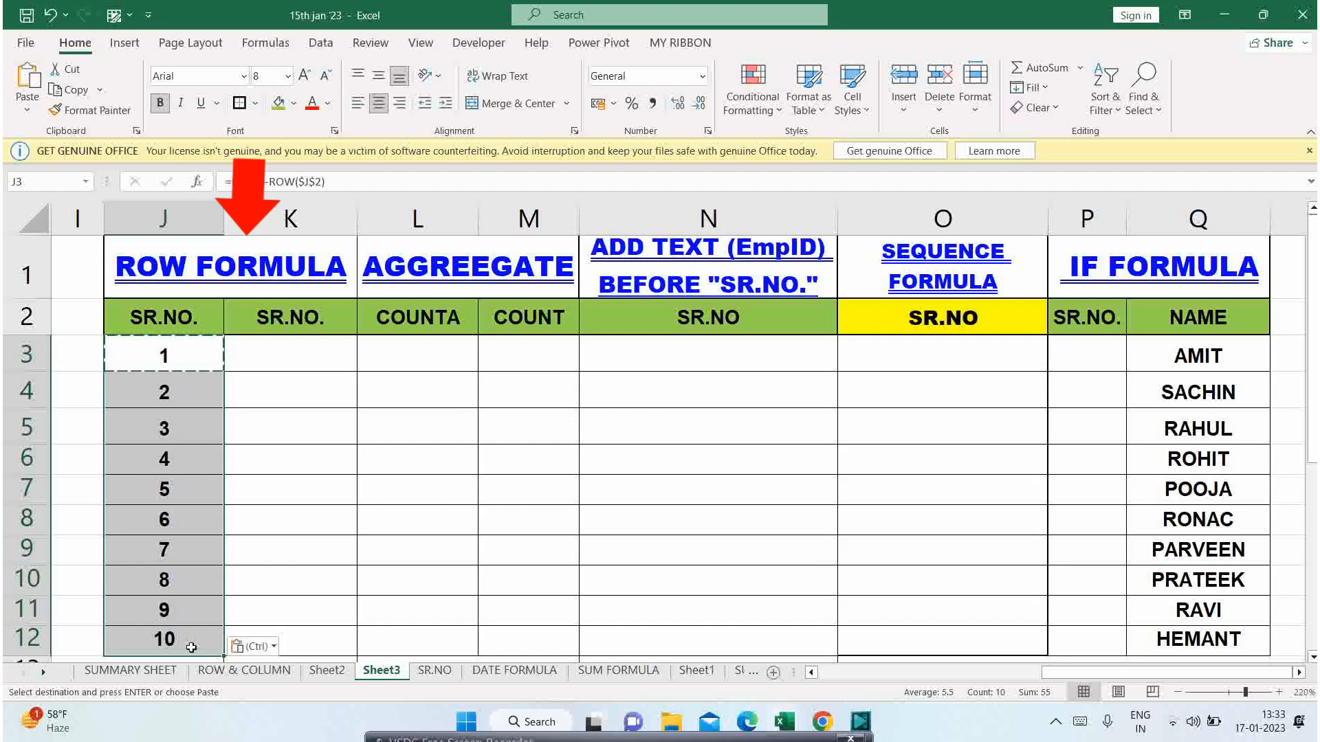
key("Escape")
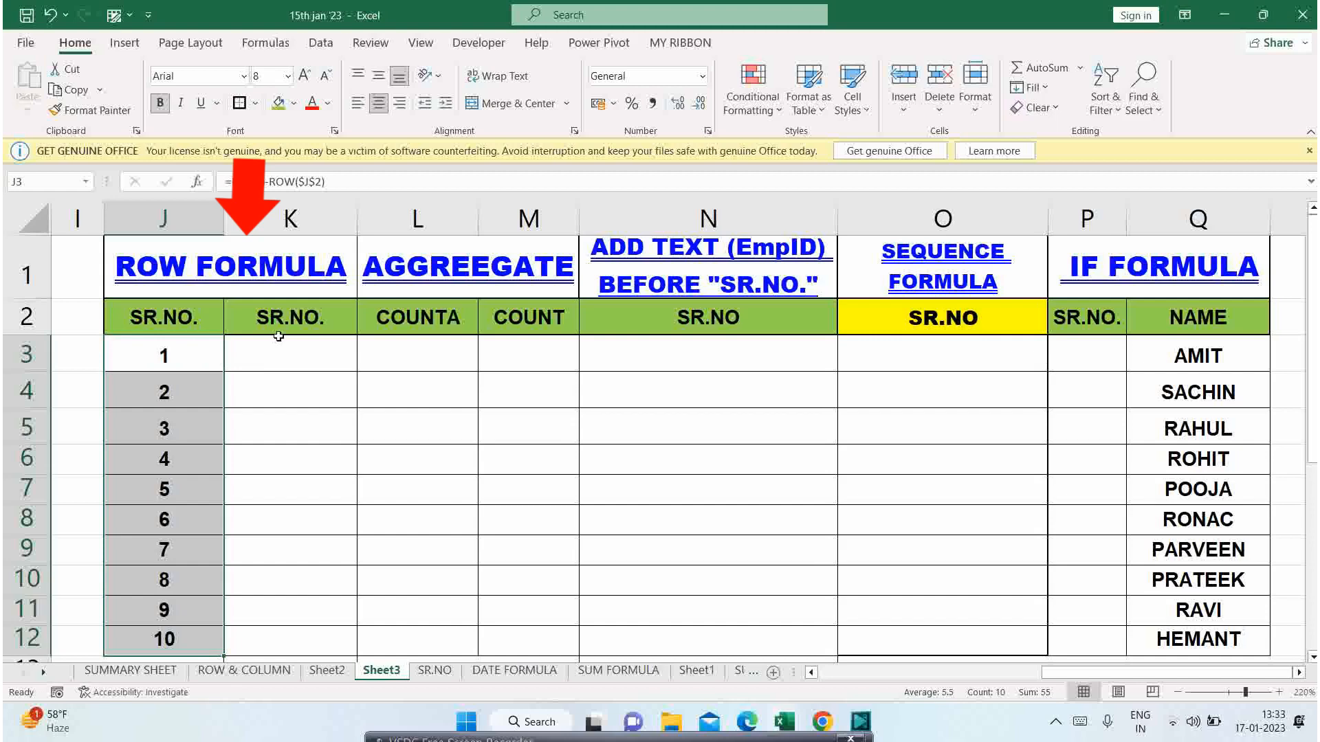
- Write the formula =ROWS(K3:K3) in K3, the second SR.NO. column under ROW FORMULA
left_click(299, 354)
type("=ROW")
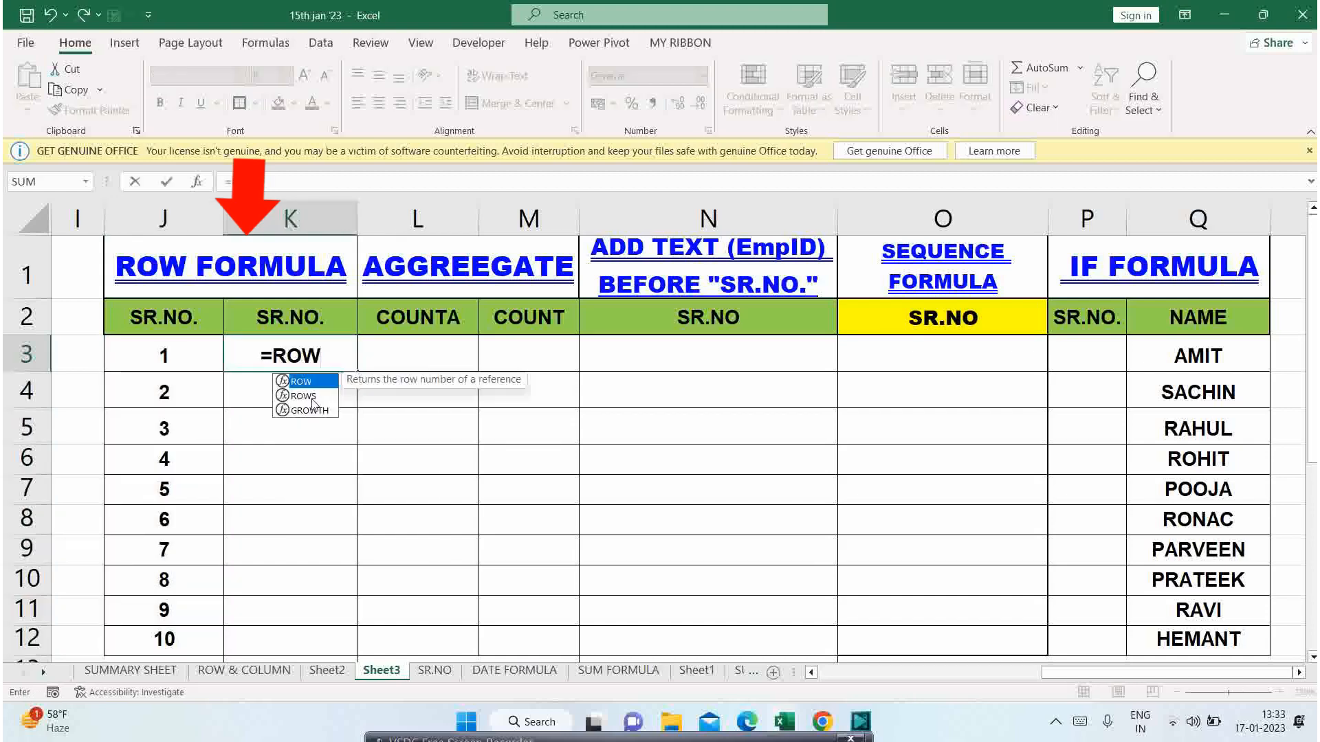
left_click(313, 397)
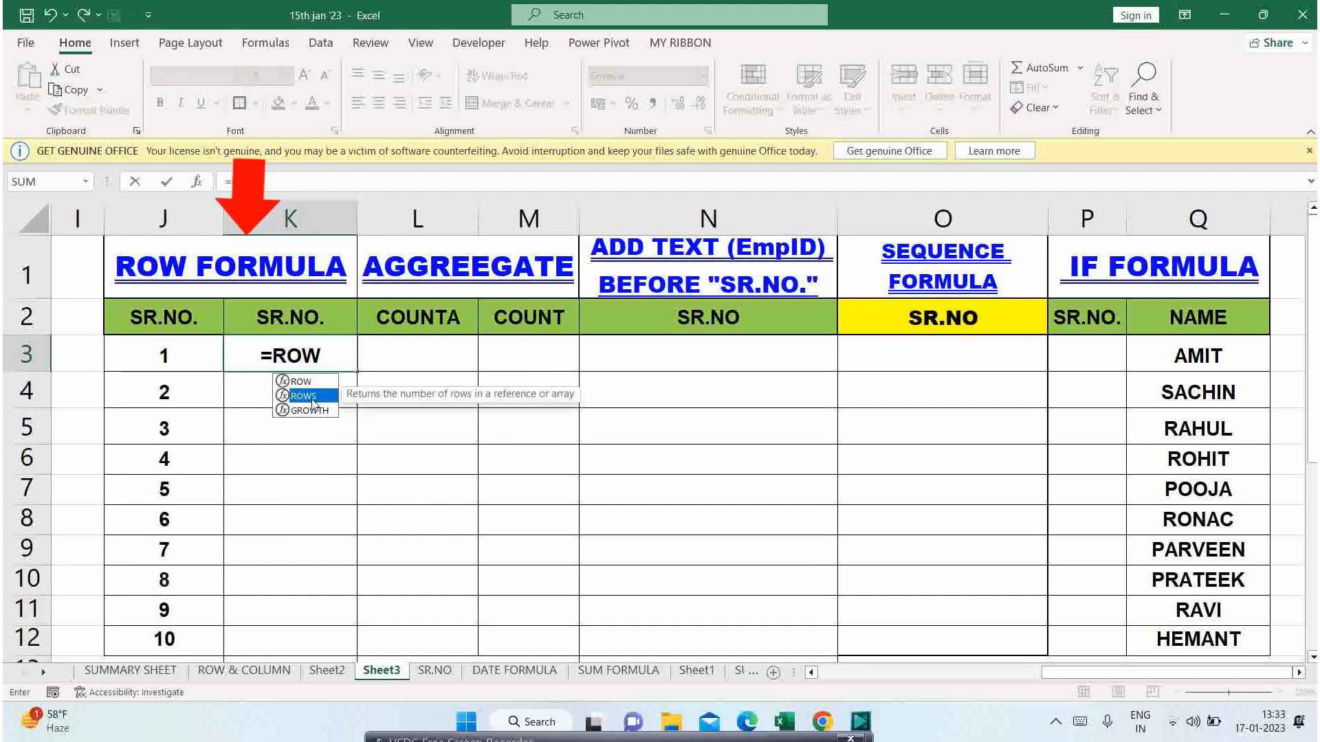
double_click(313, 396)
left_click(312, 399)
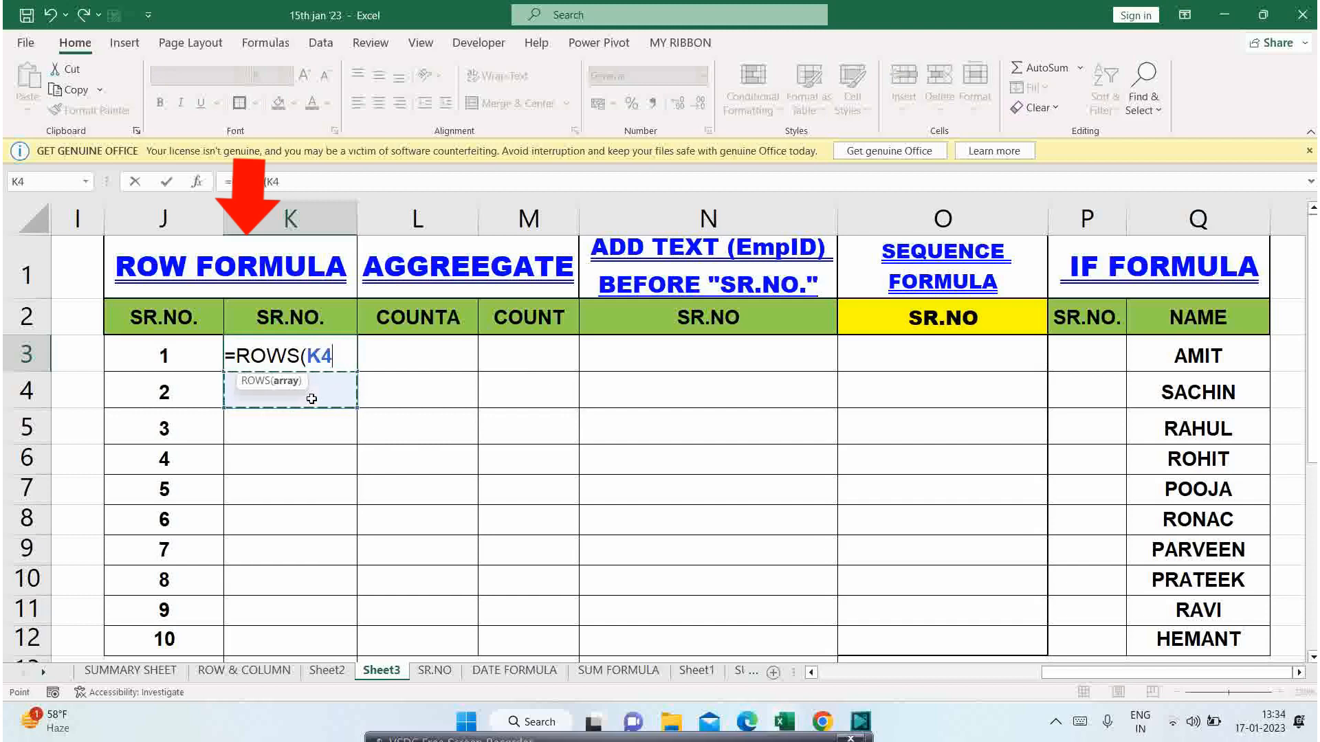
key("Up")
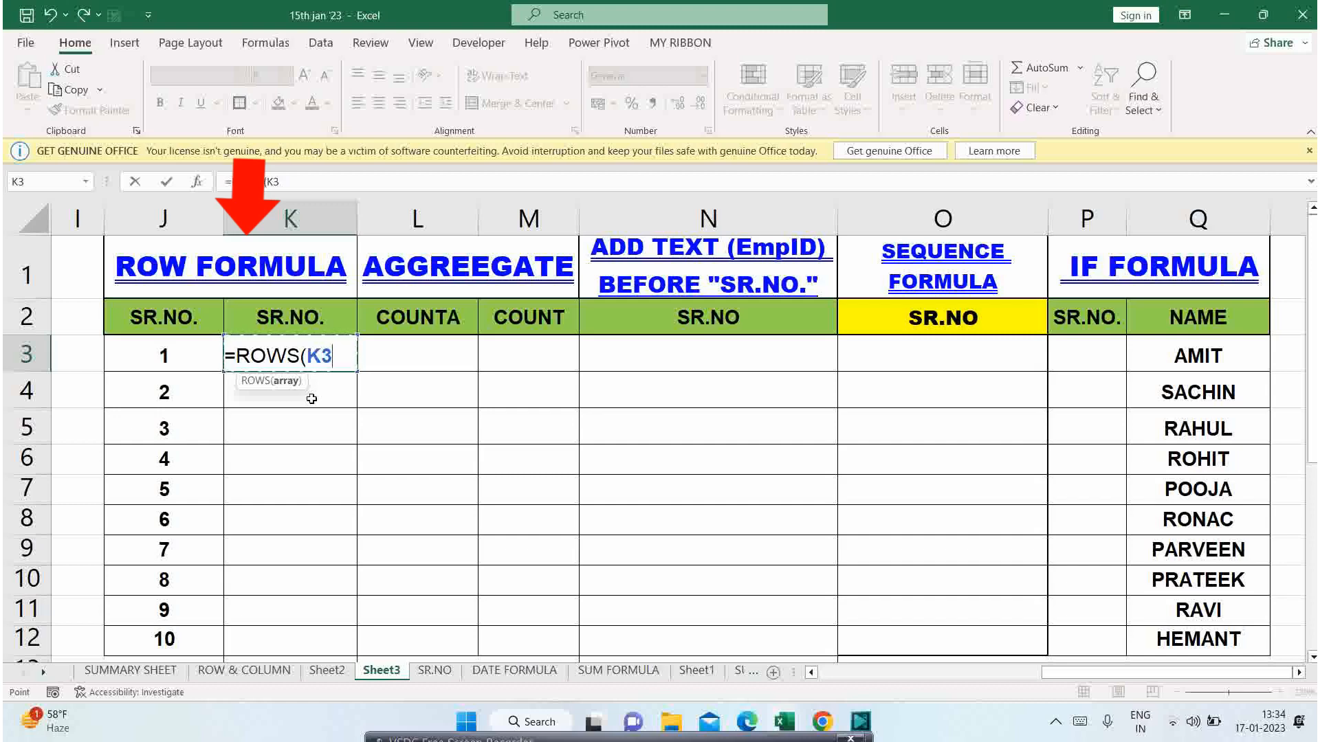
key("F8")
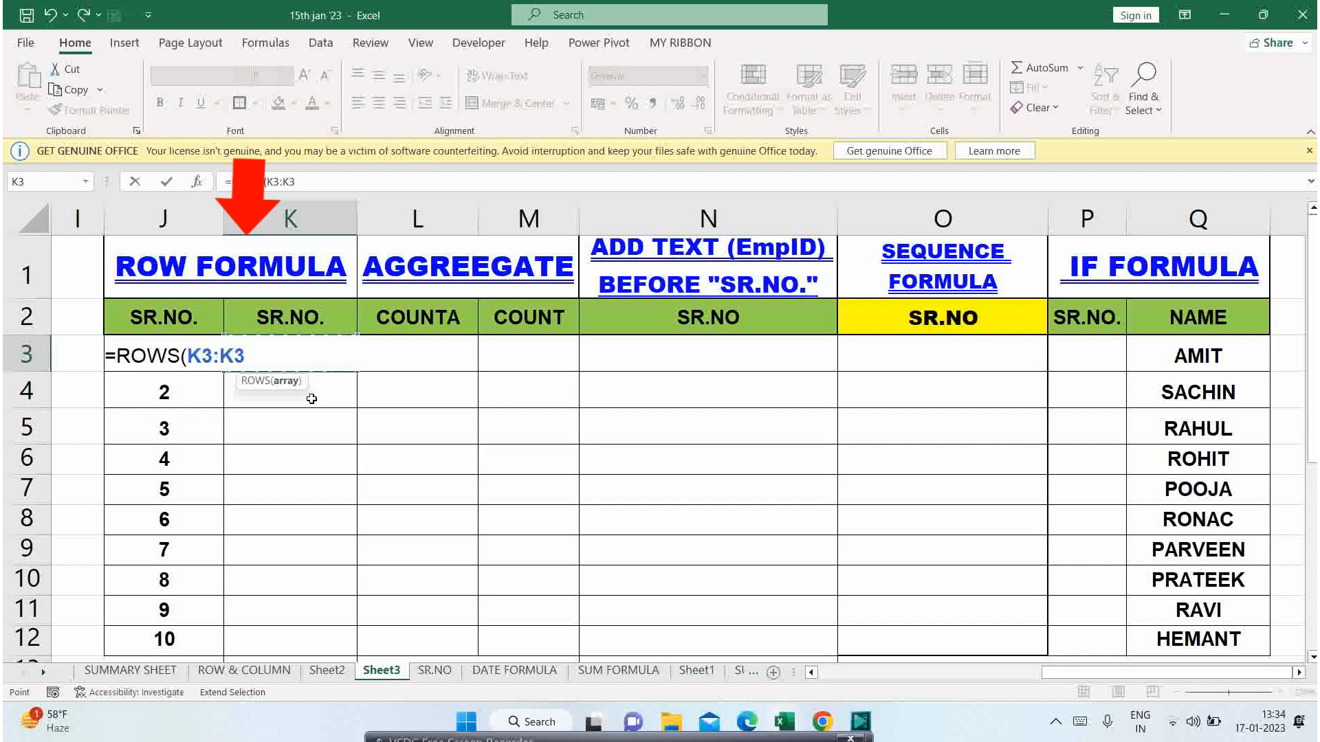
type(")")
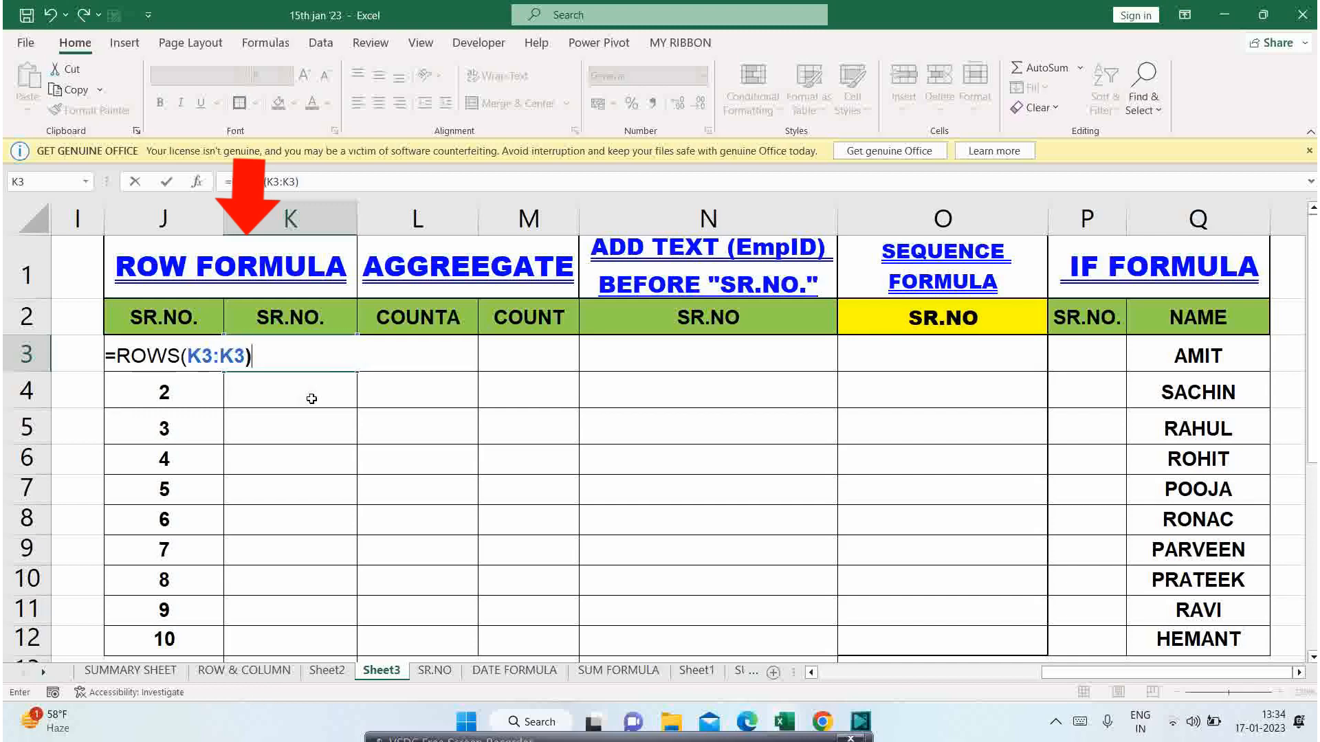
- Make the first reference in the K3 formula absolute so it reads =ROWS($K$3:K3), and commit it
key("F2")
key("Left")
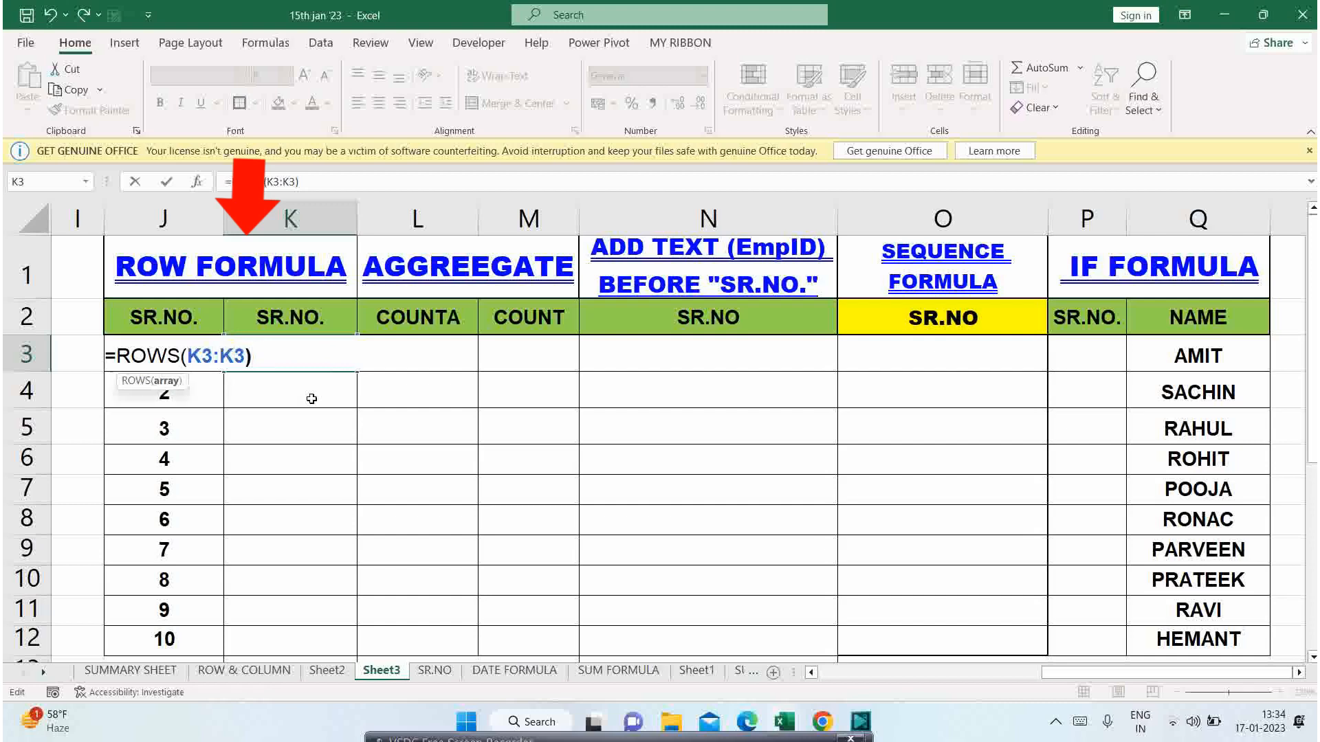
key("shift+Left")
key("F4")
key("Return")
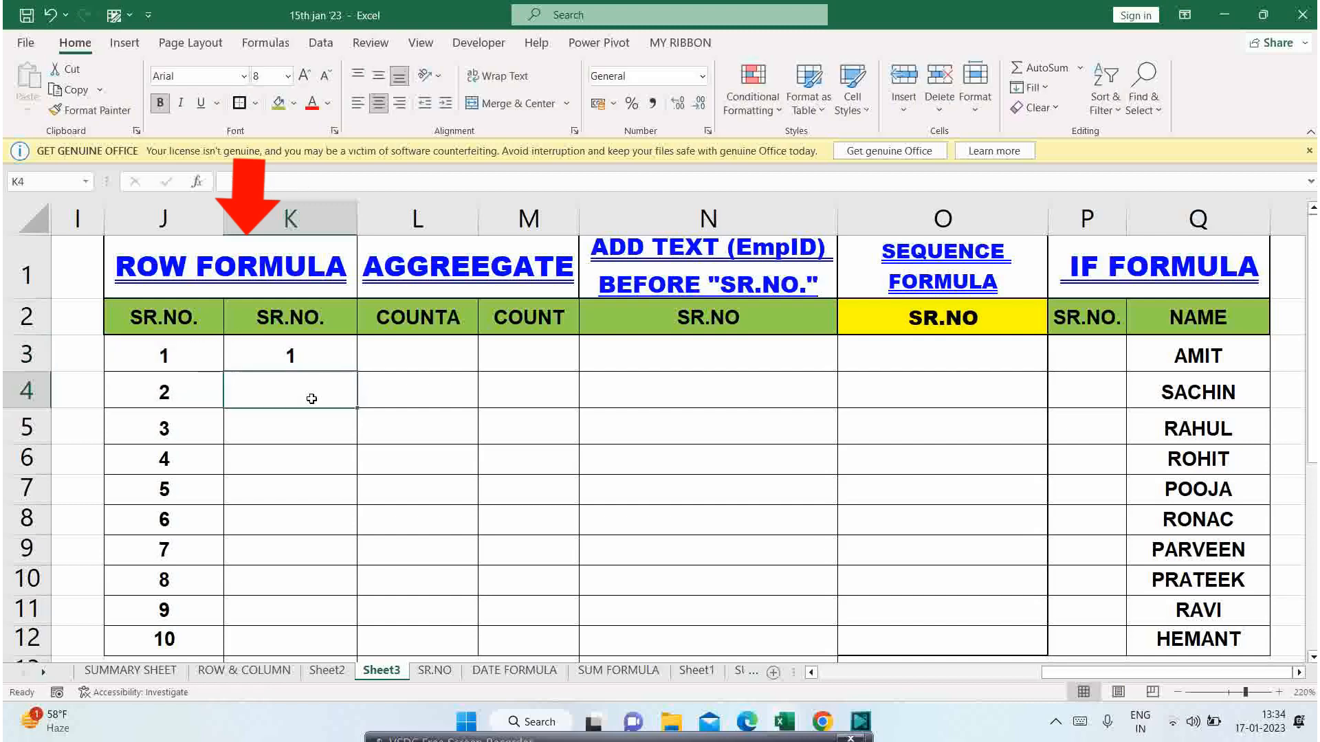
- Copy the ROWS formula in K3 down the column through K12
key("Up")
key("ctrl+c")
key("shift+Down")
key("shift+Down")
key("shift+Down")
key("shift+Down")
key("shift+Down")
key("shift+Down")
key("shift+Down")
key("shift+Down")
key("shift+Down")
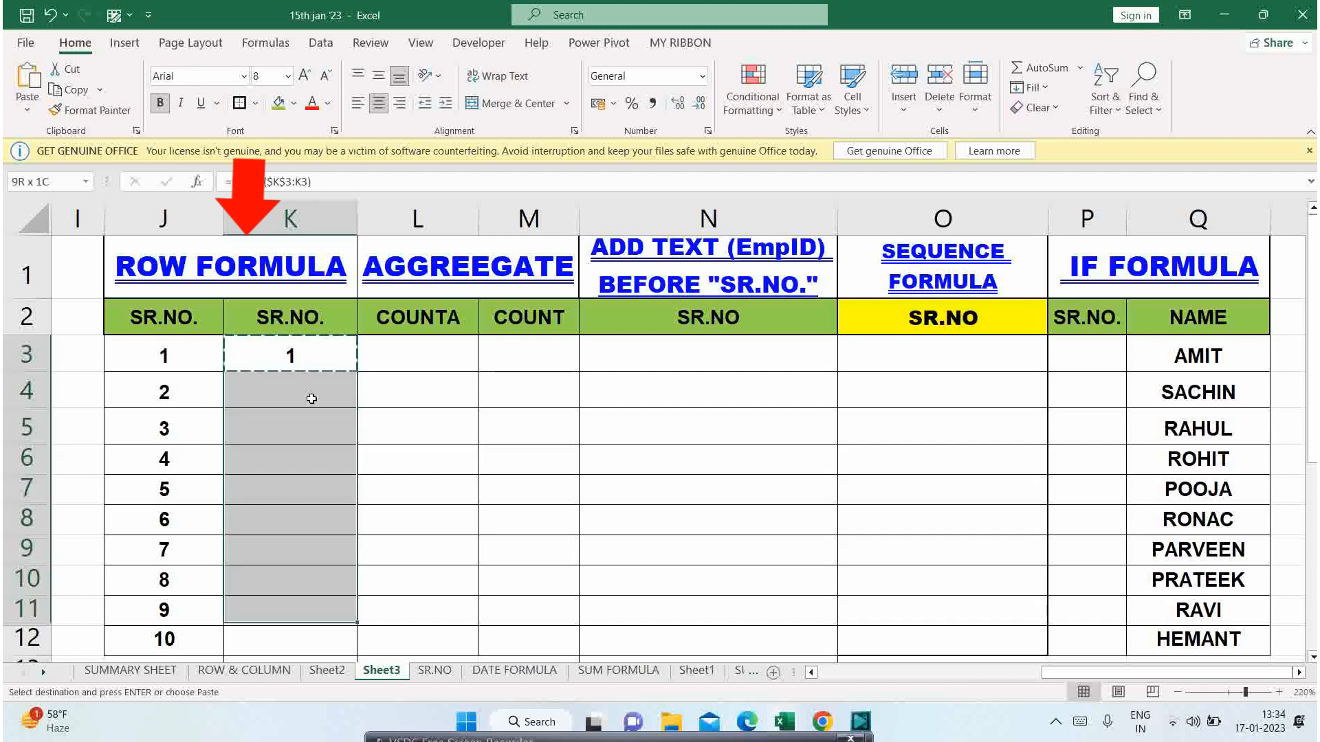
key("ctrl+v")
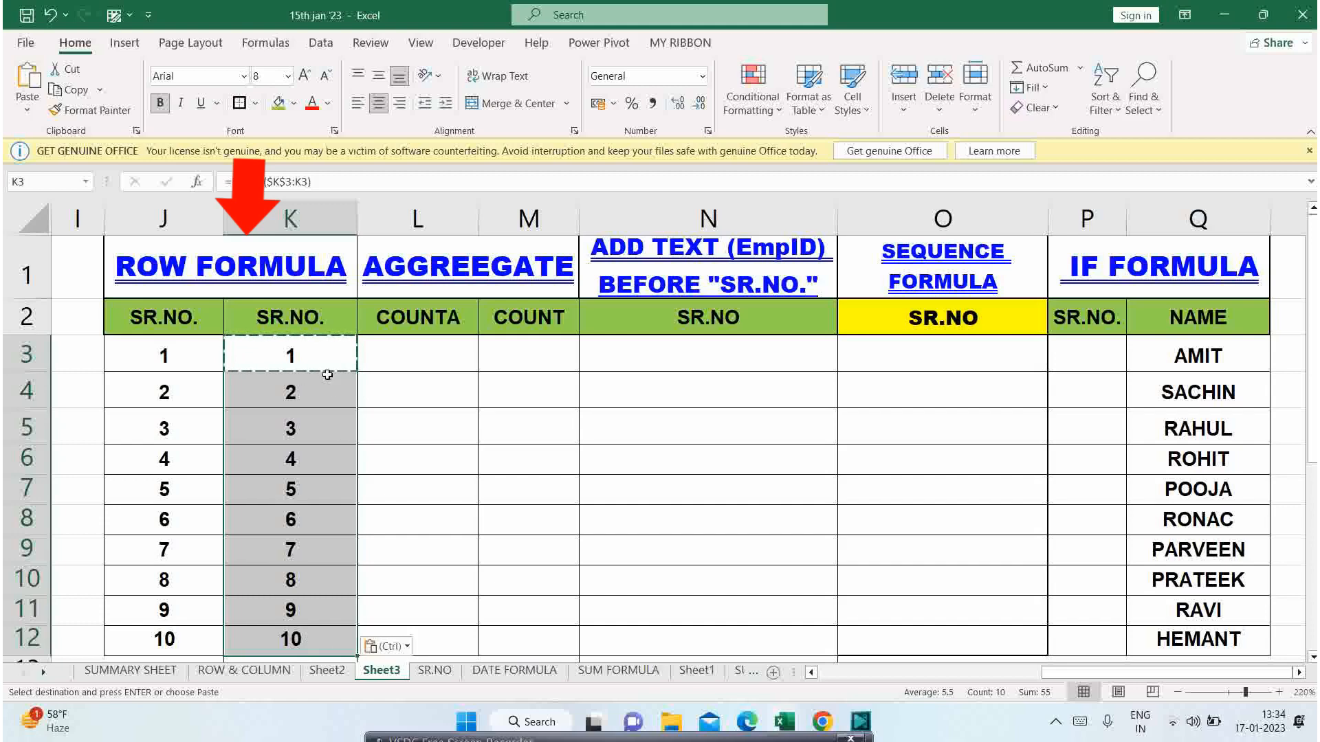
key("Escape")
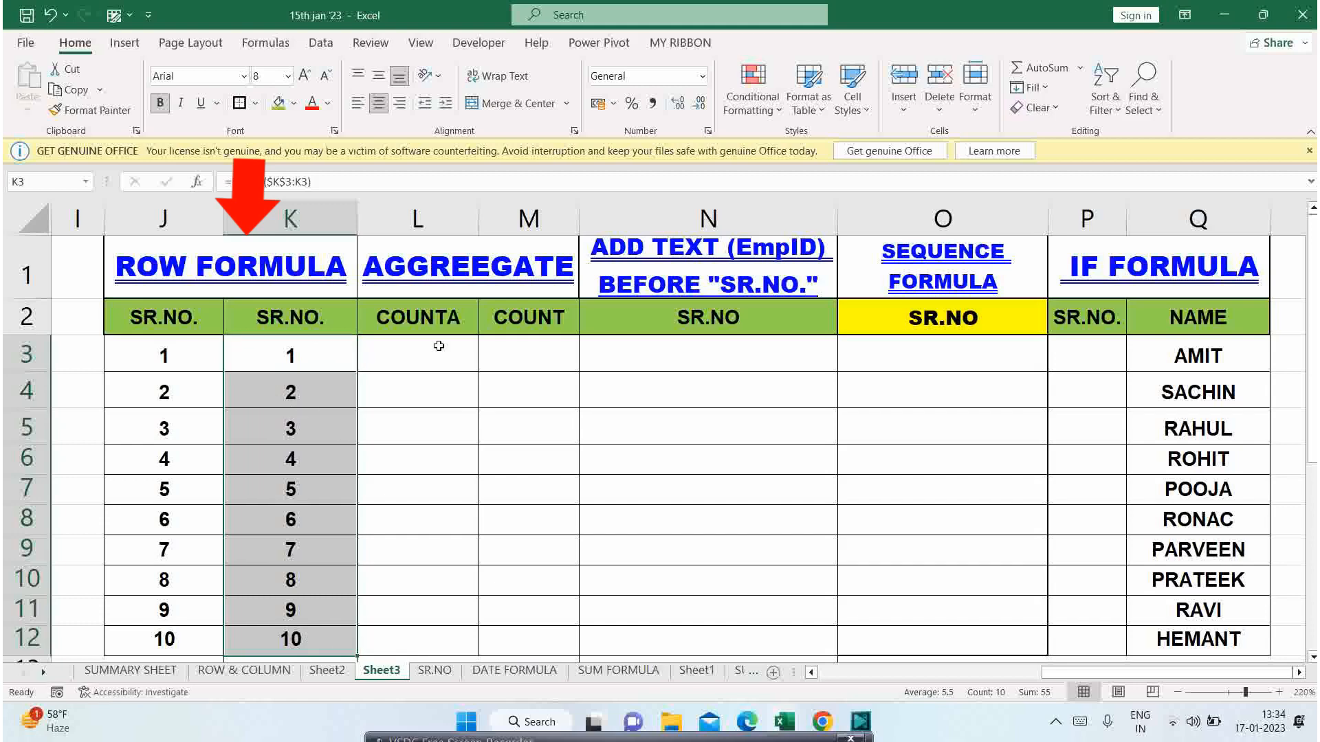
- Start an AGGREGATE formula in L3 under COUNTA with function 3 - COUNTA and option 5 - Ignore hidden rows
left_click(437, 345)
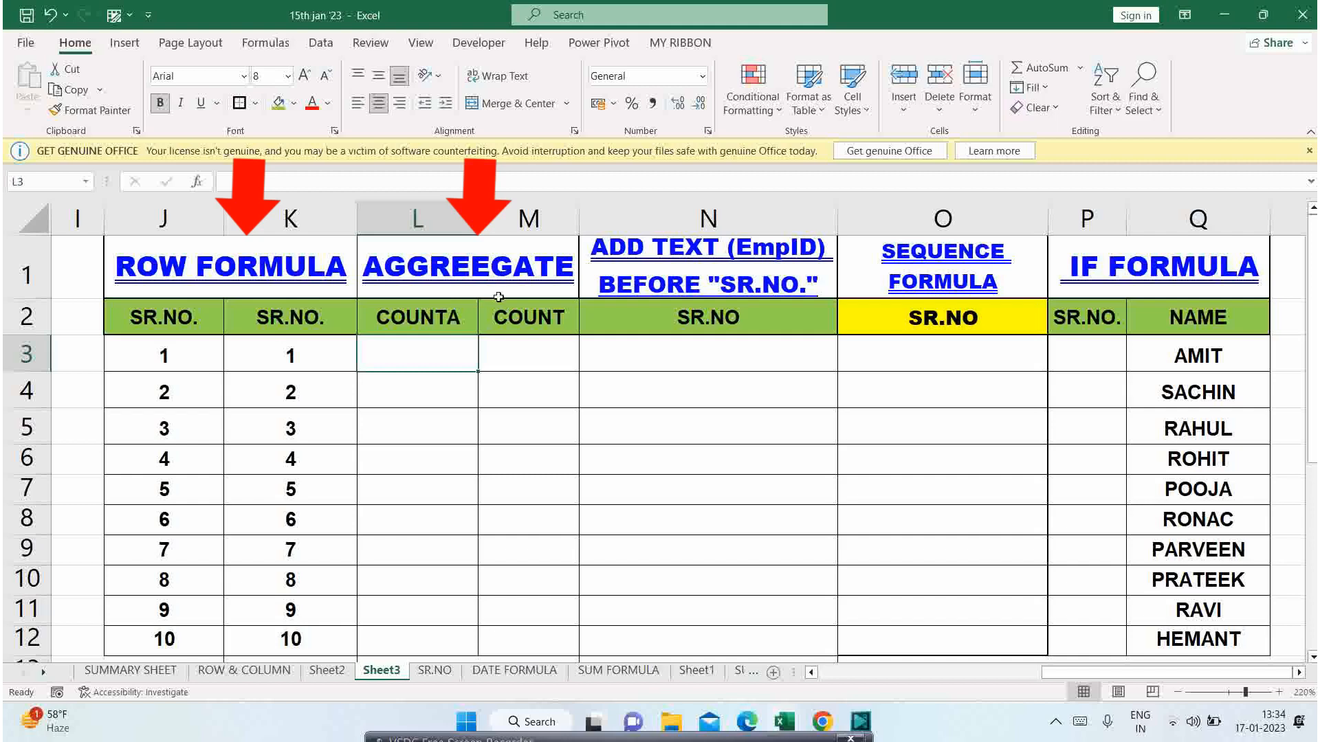
left_click(465, 325)
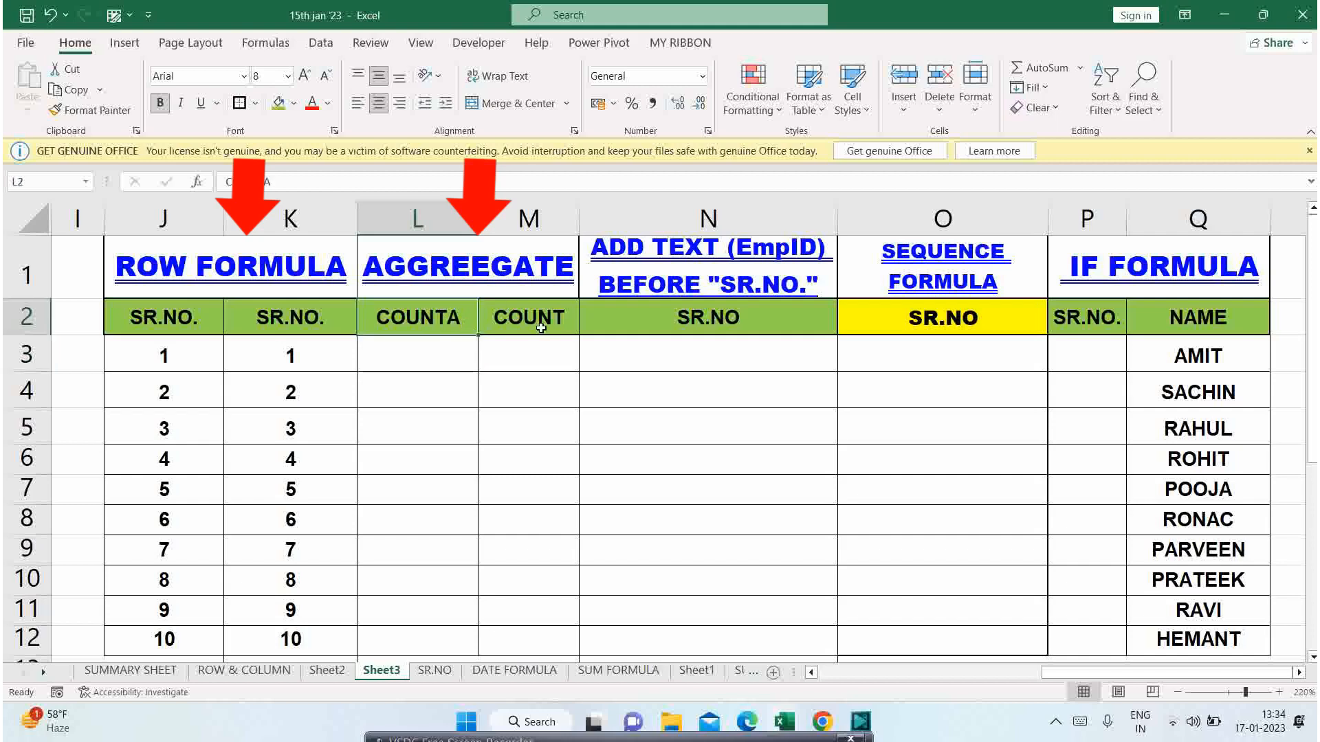
left_click(461, 352)
type("=AG")
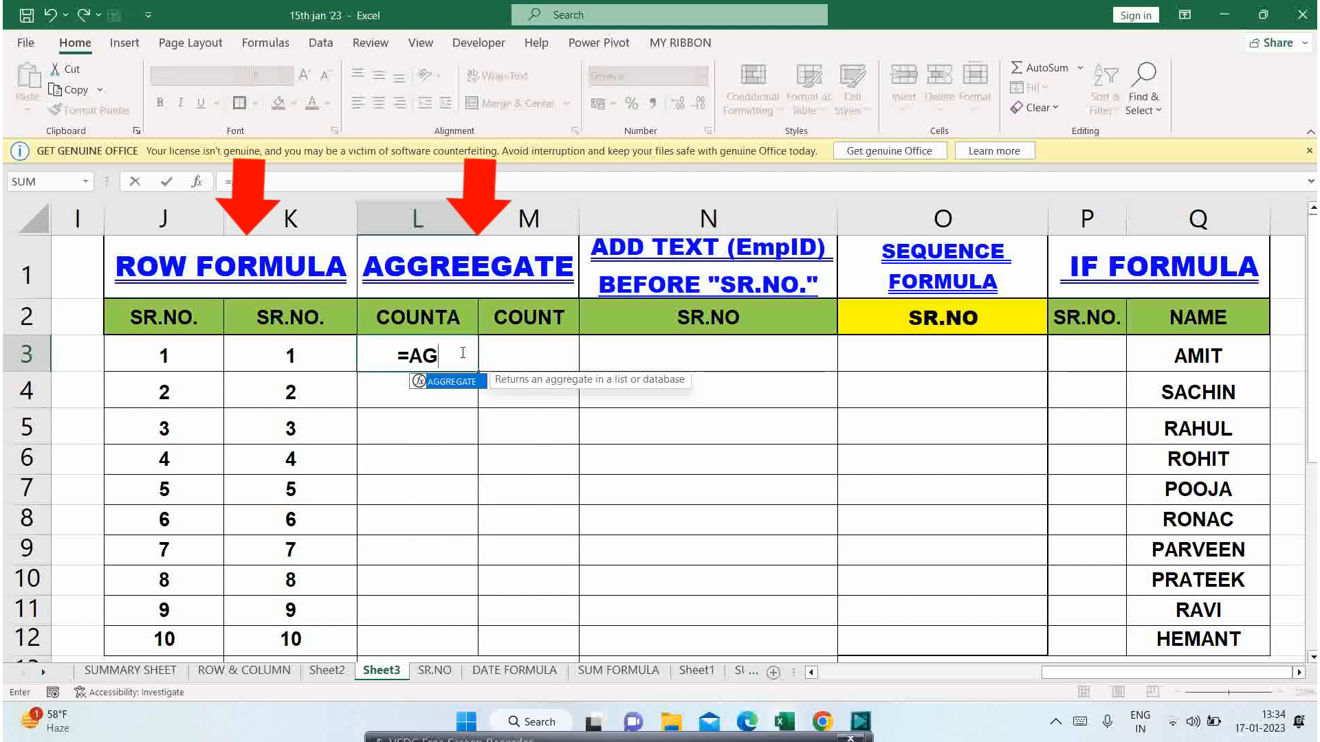
key("Tab")
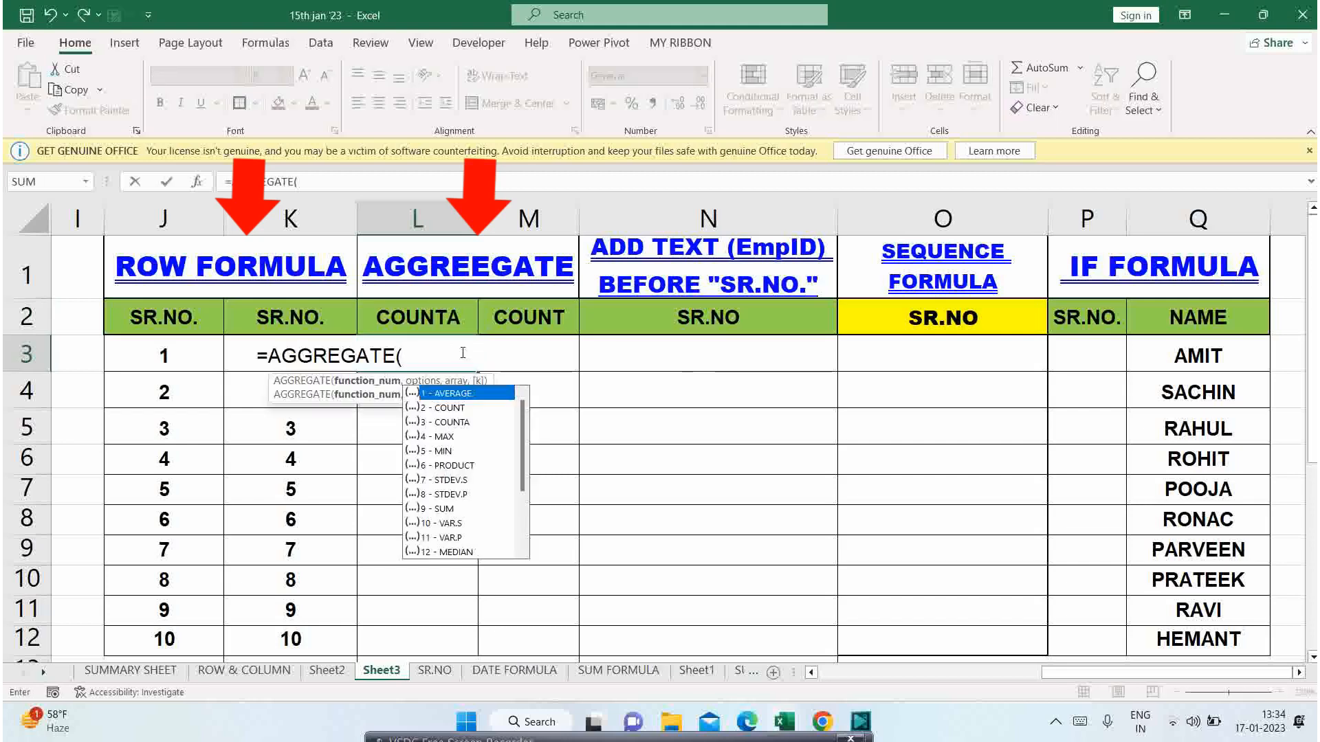
left_click(457, 423)
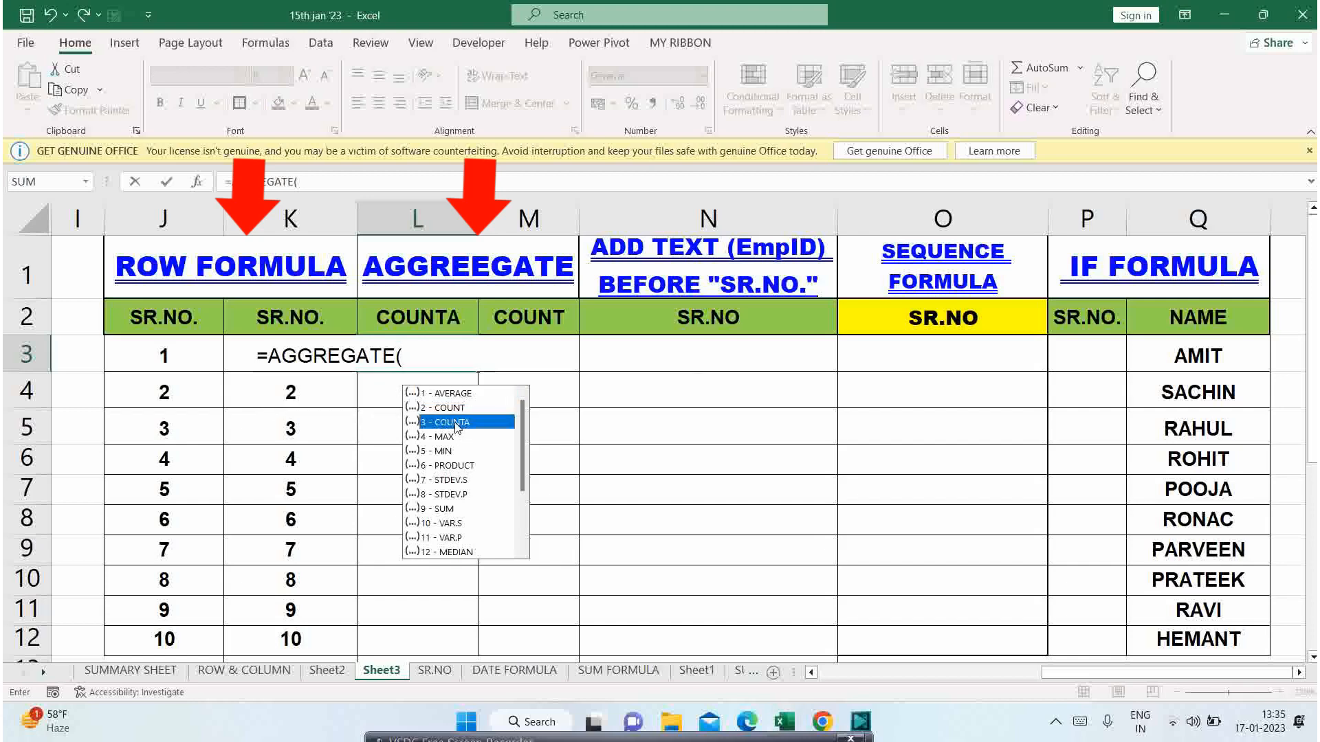
double_click(455, 423)
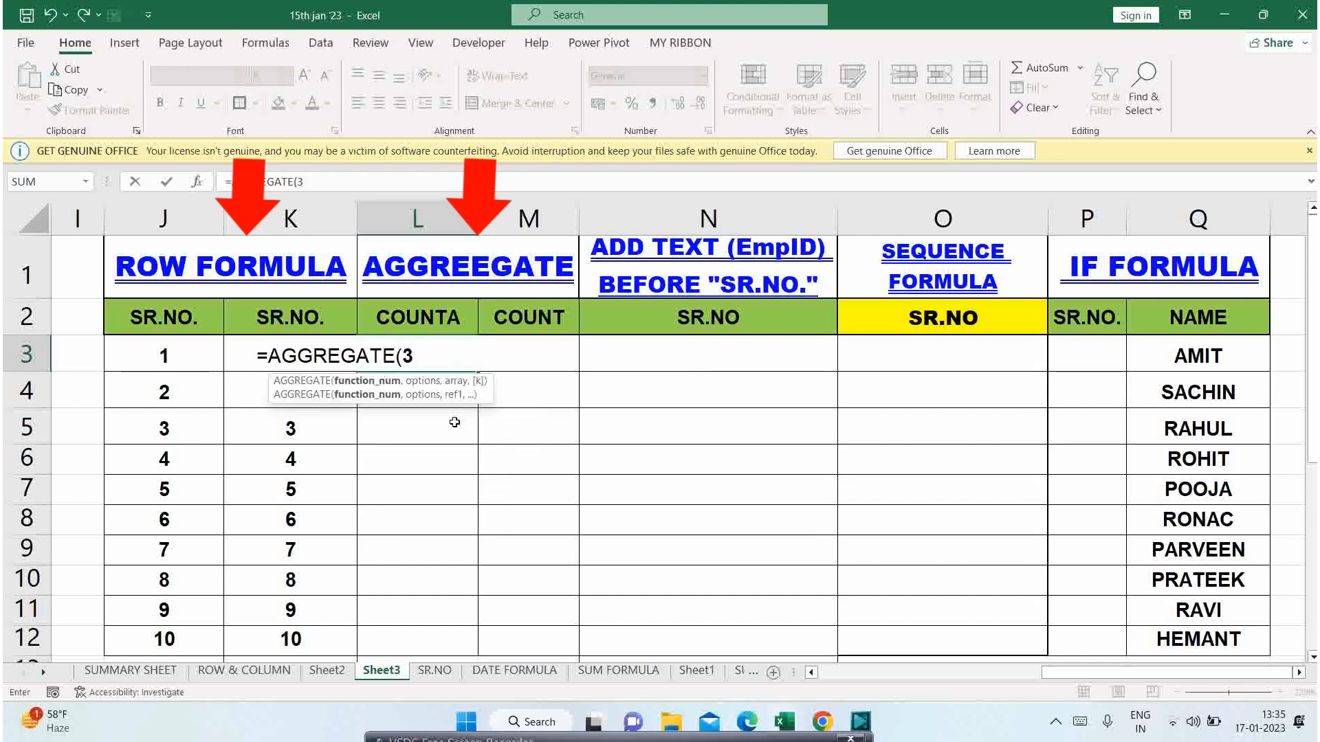
type(",")
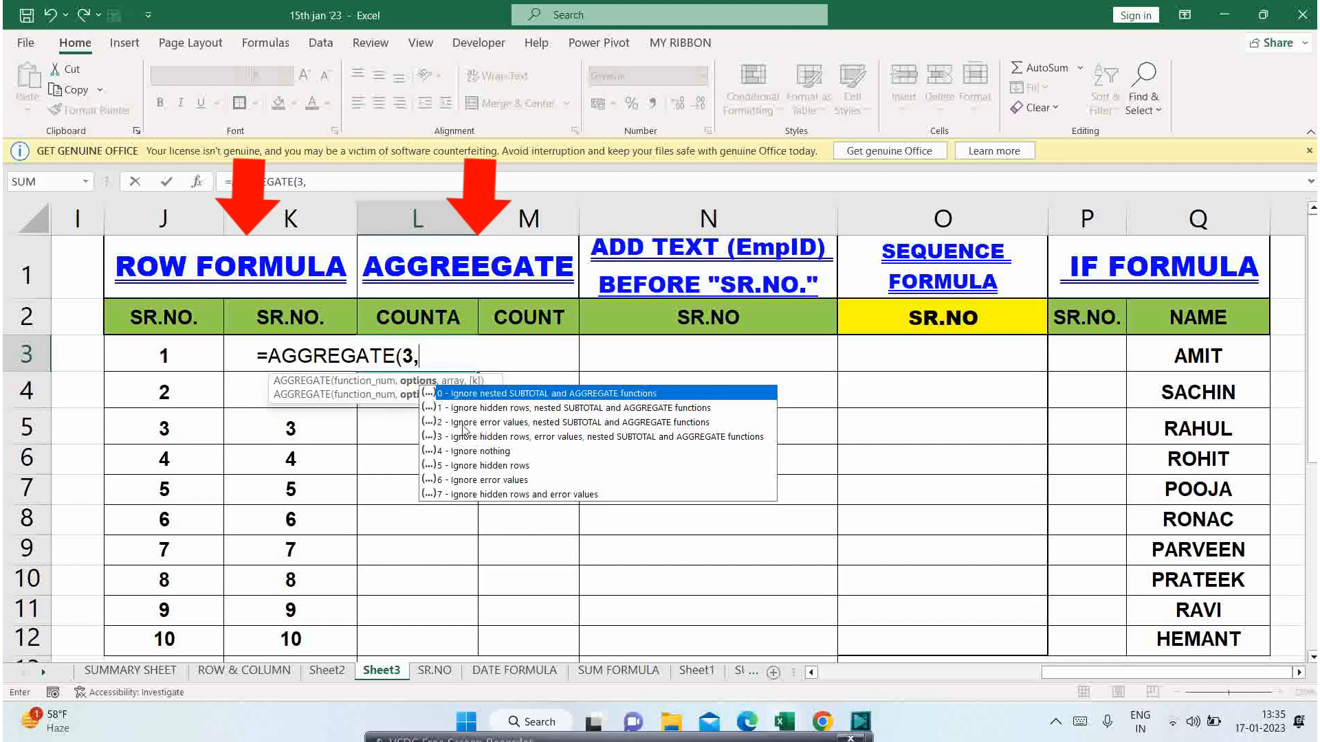
left_click(498, 466)
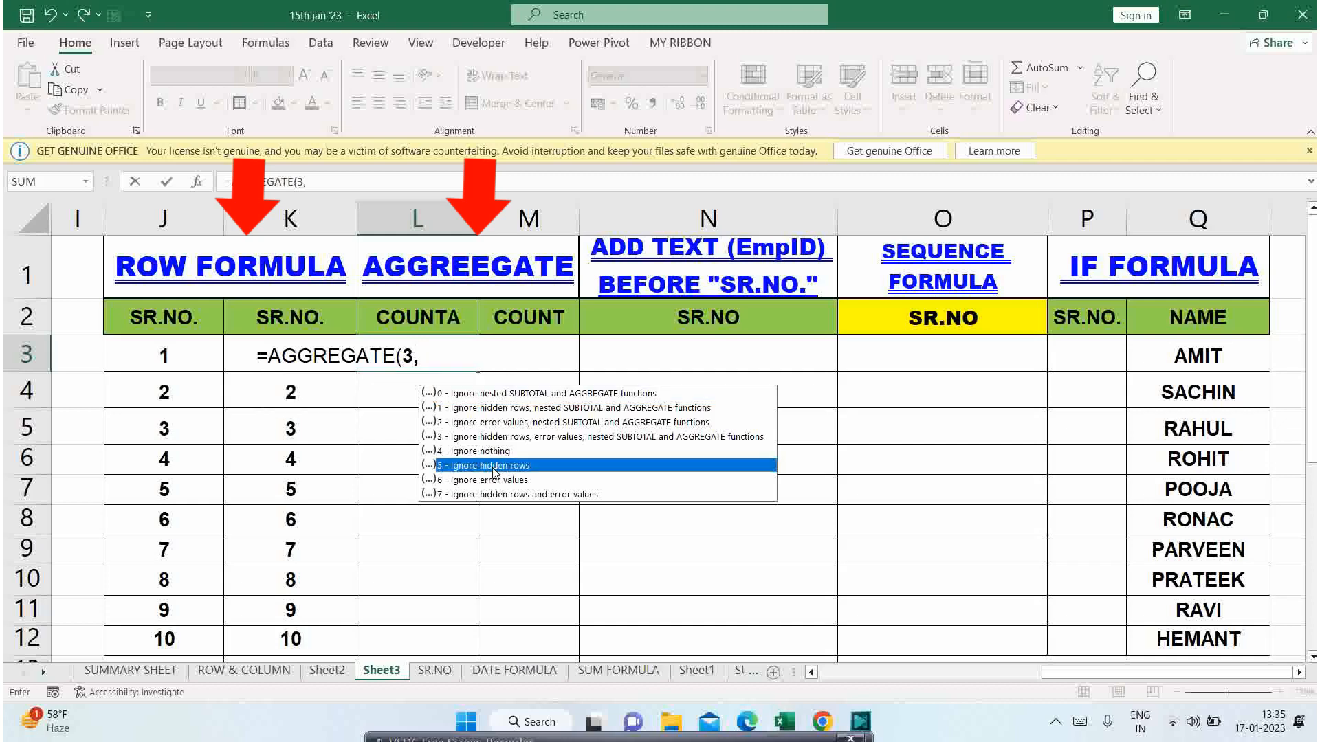
double_click(499, 466)
type(",")
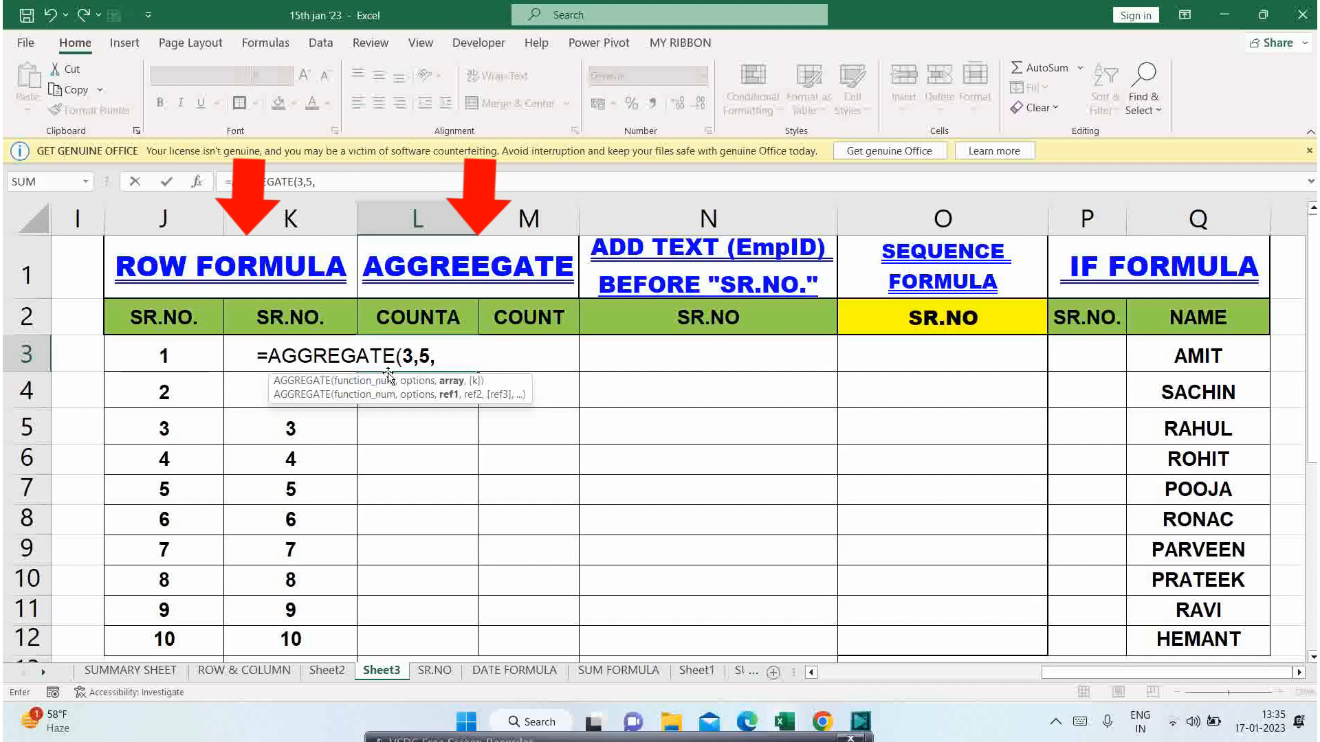
- Complete the L3 formula with an expanding range on the first name cell so it reads =AGGREGATE(3,5,$Q$3:Q3), and commit it
left_click(1172, 356)
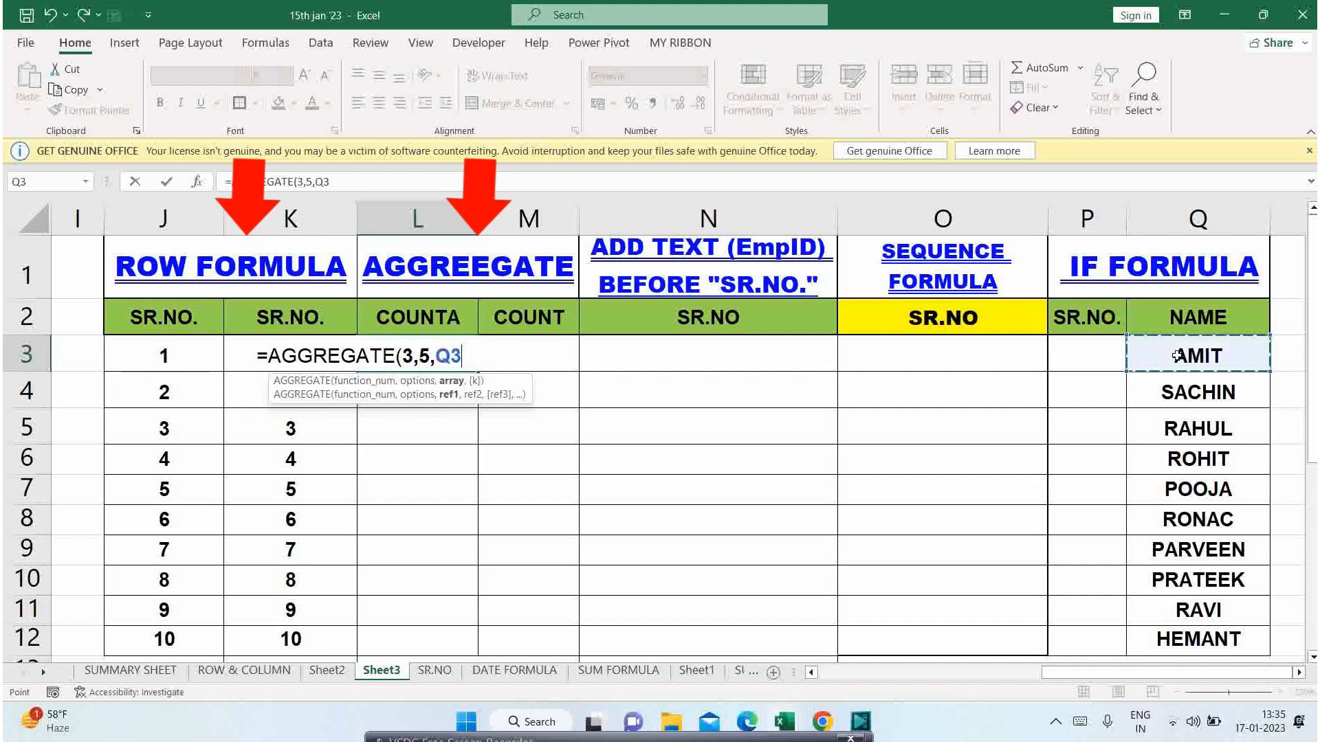
key("F8")
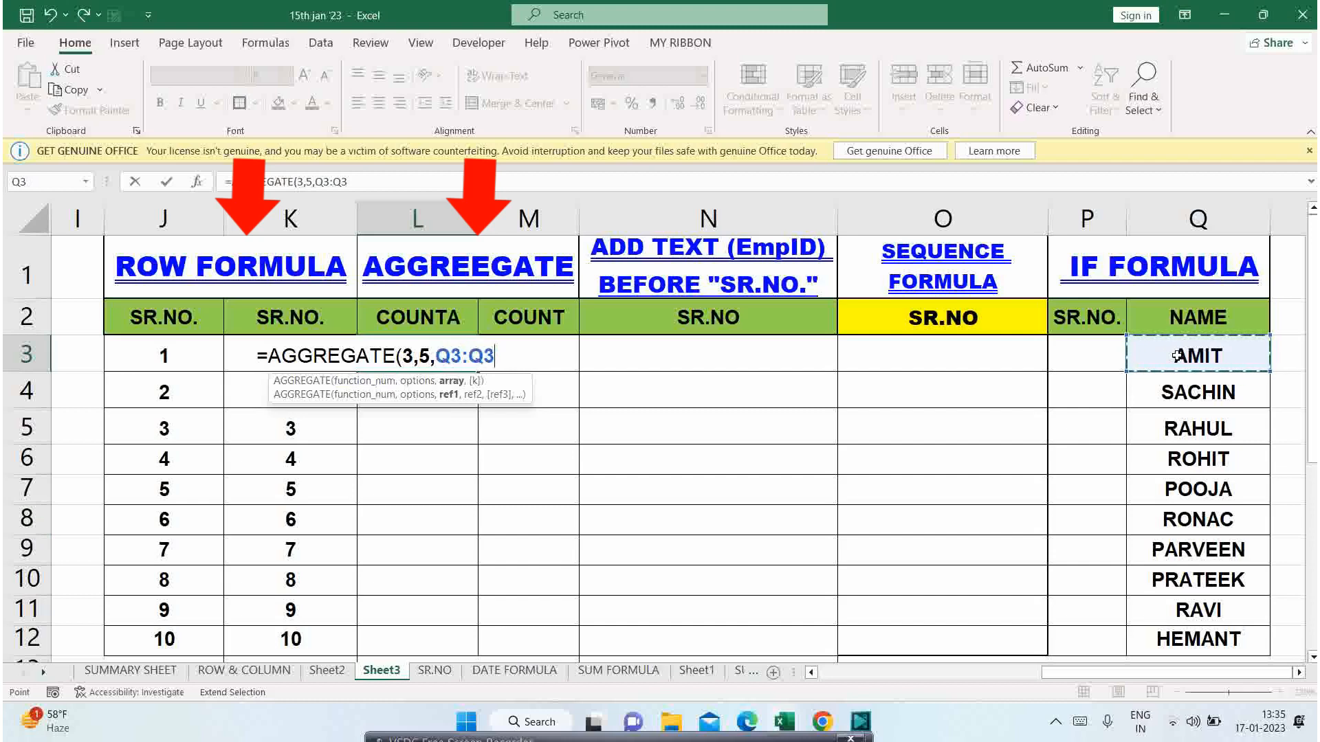
left_click_drag(495, 356, 443, 355)
left_click(497, 357)
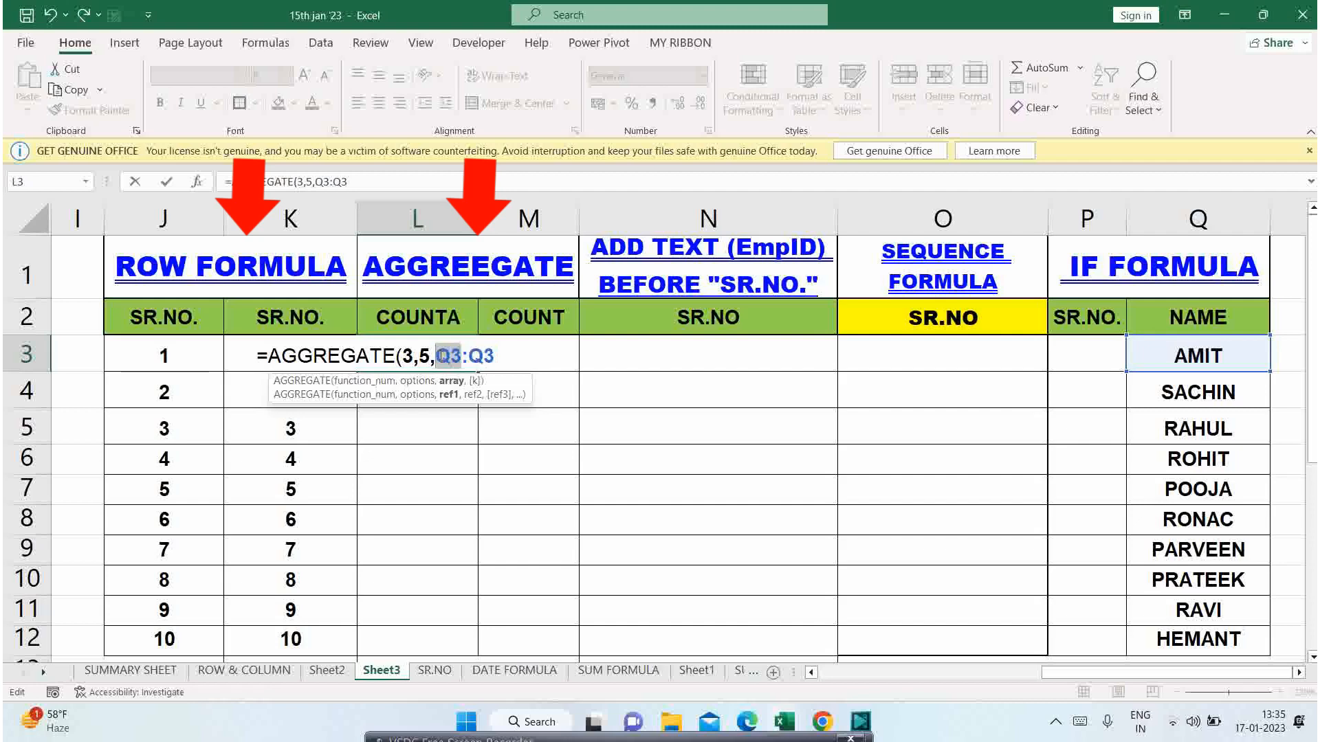
key("F4")
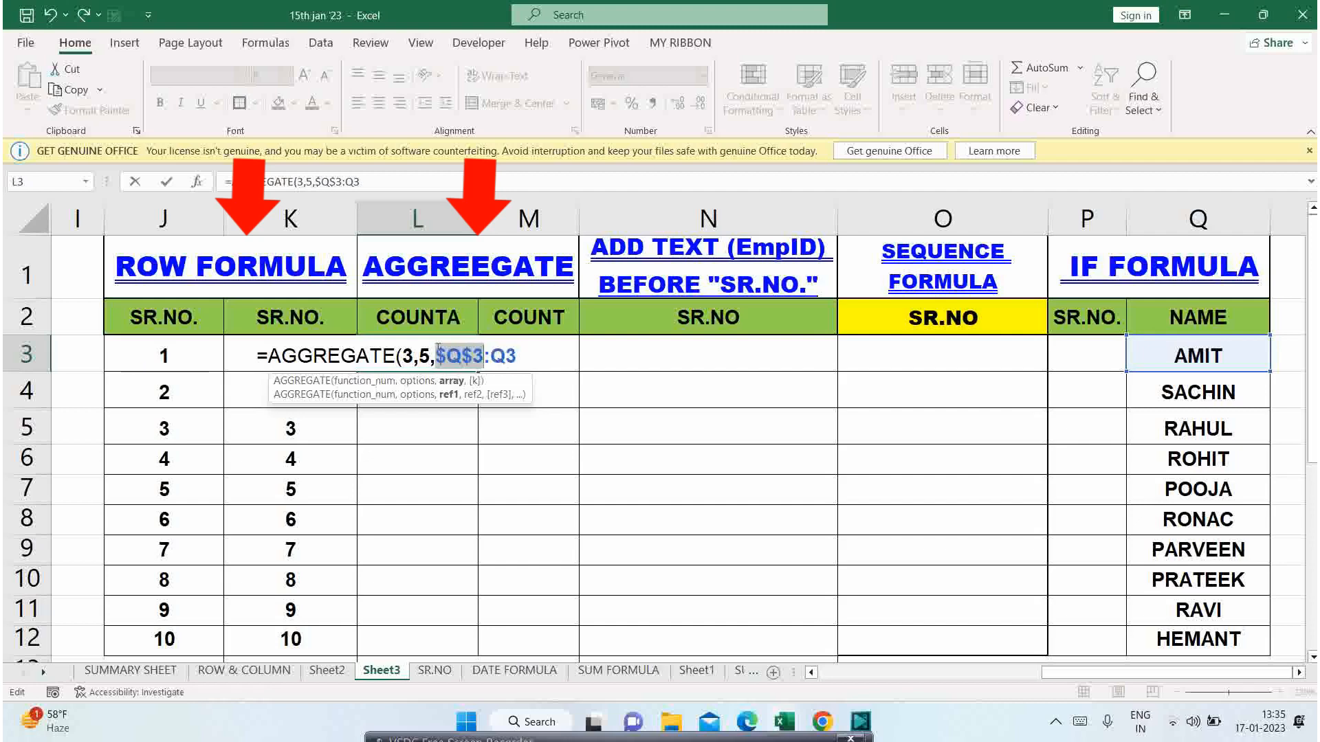
key("Right")
key("Right")
key("Right")
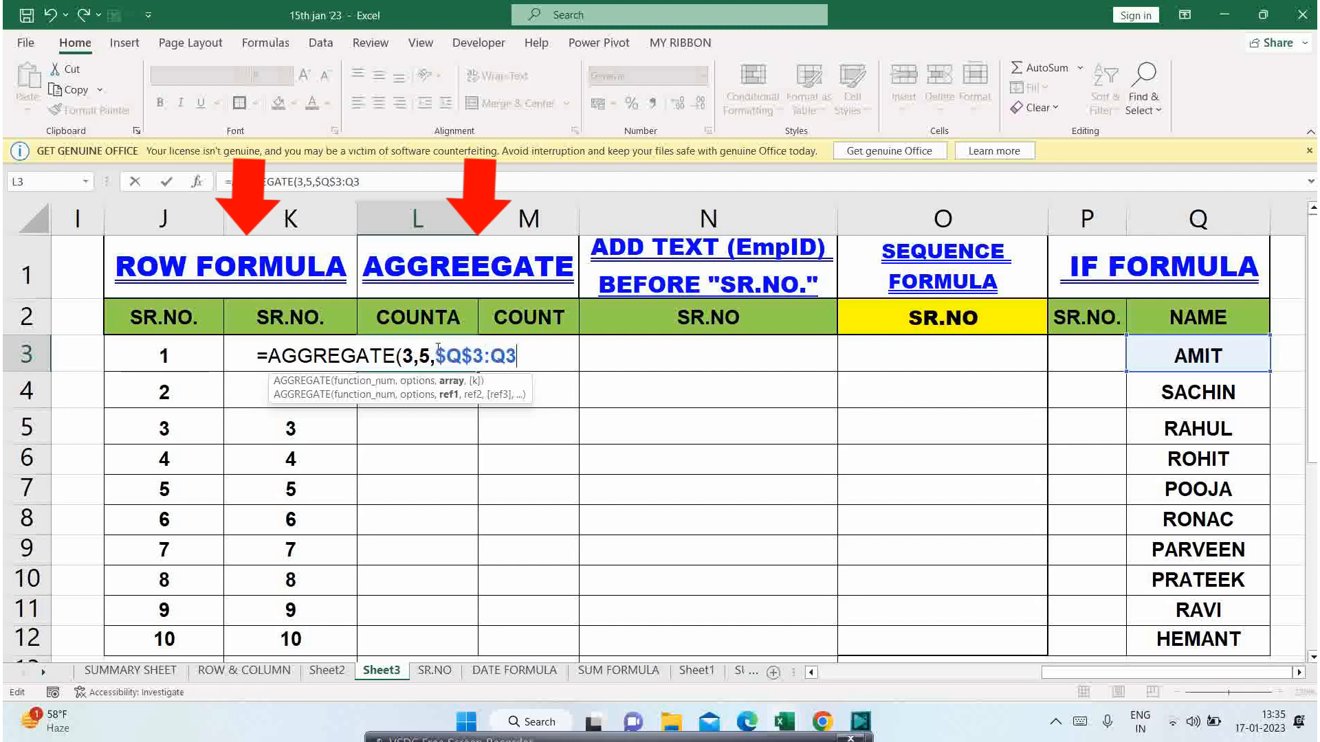
type(")")
key("Return")
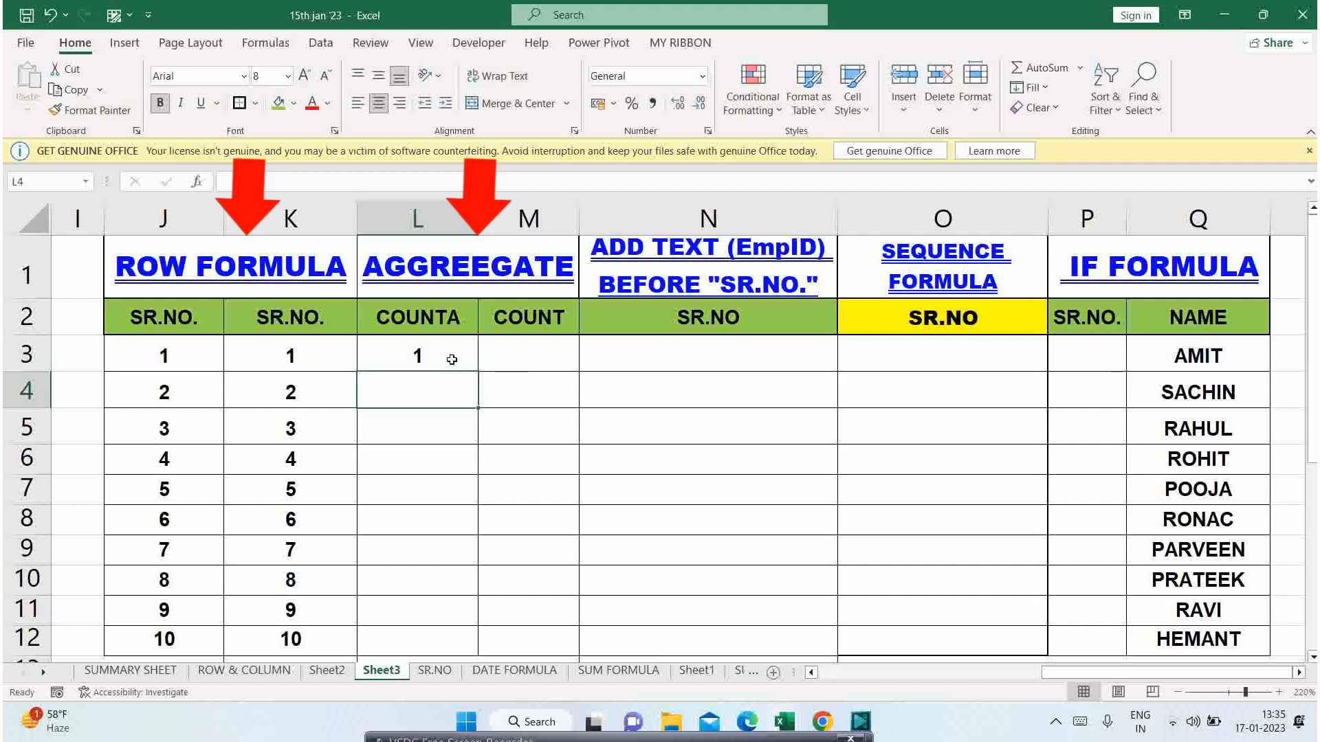
- Copy the AGGREGATE formula in L3 down the COUNTA column through L12
left_click(452, 360)
key("ctrl+c")
left_click(449, 632, "shift")
key("ctrl+v")
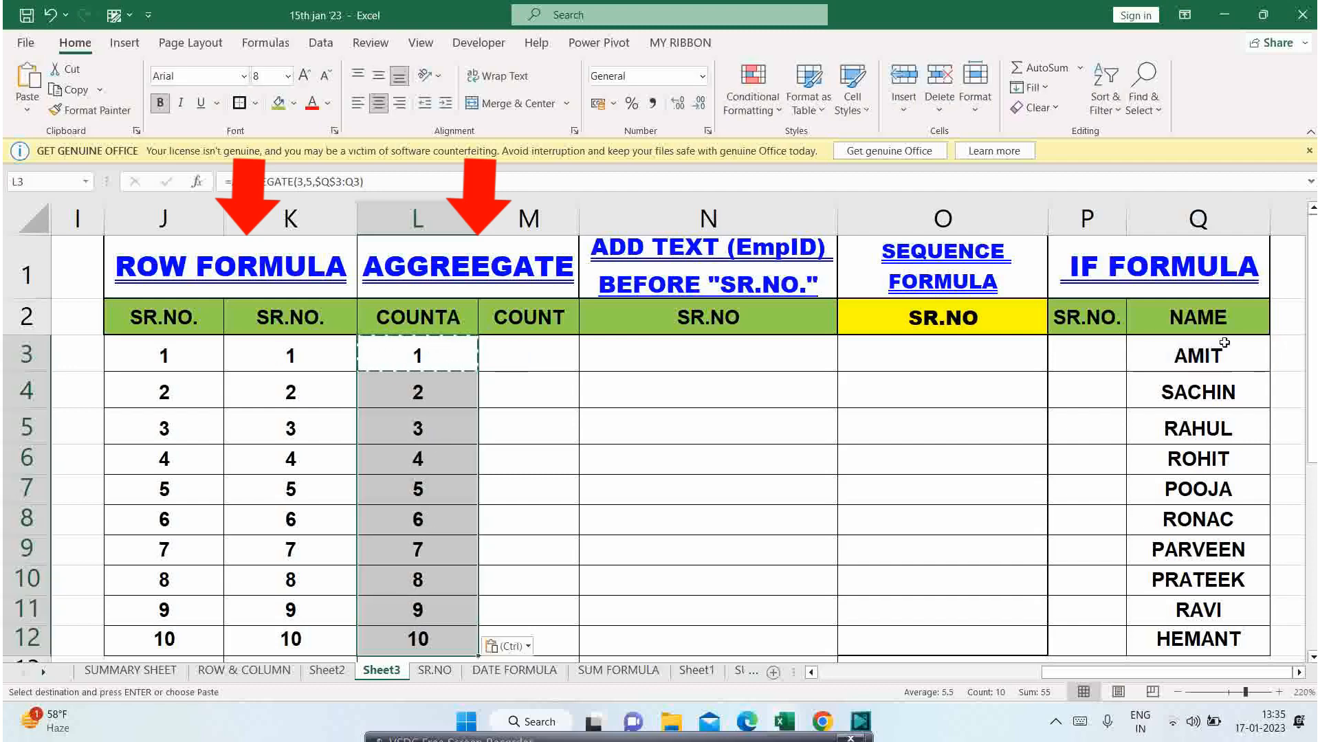
- Clear the first entry in the NAME column, Q3, and re-enter the employee's name there
left_click_drag(1211, 358, 1214, 638)
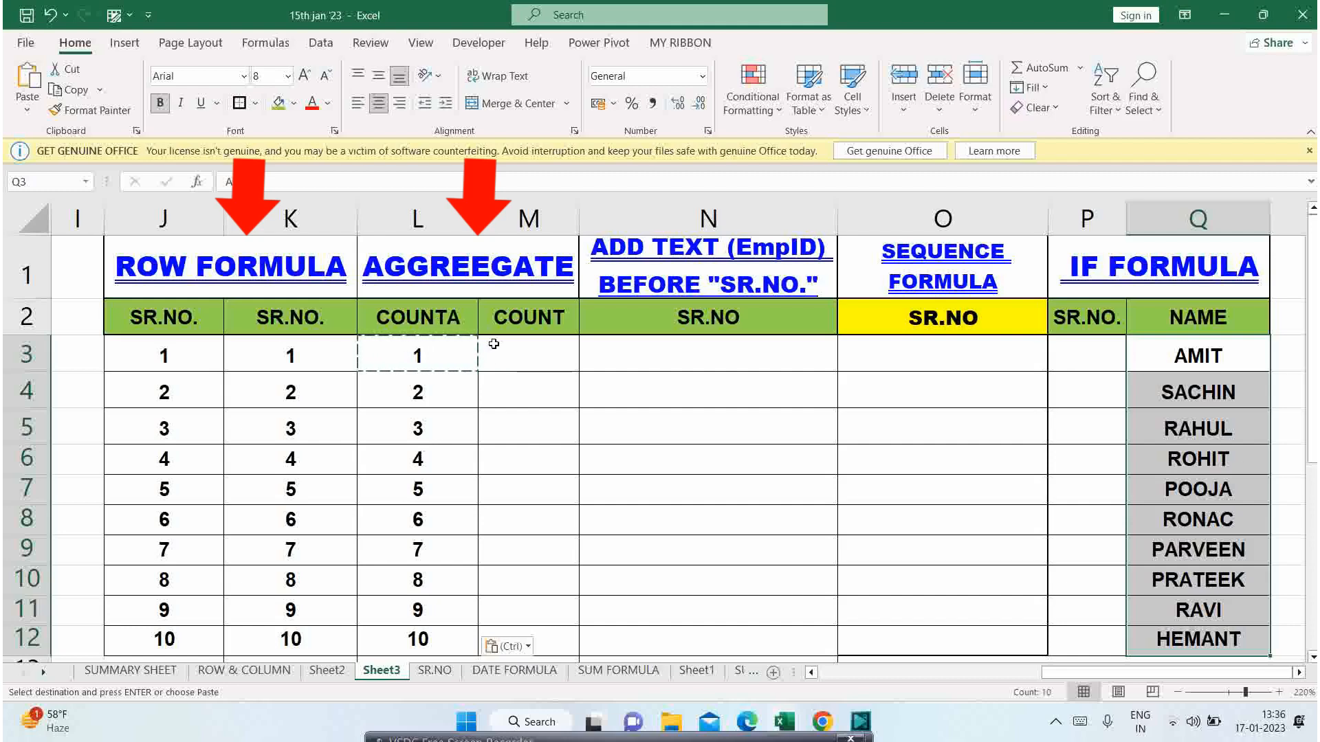
left_click(1199, 360)
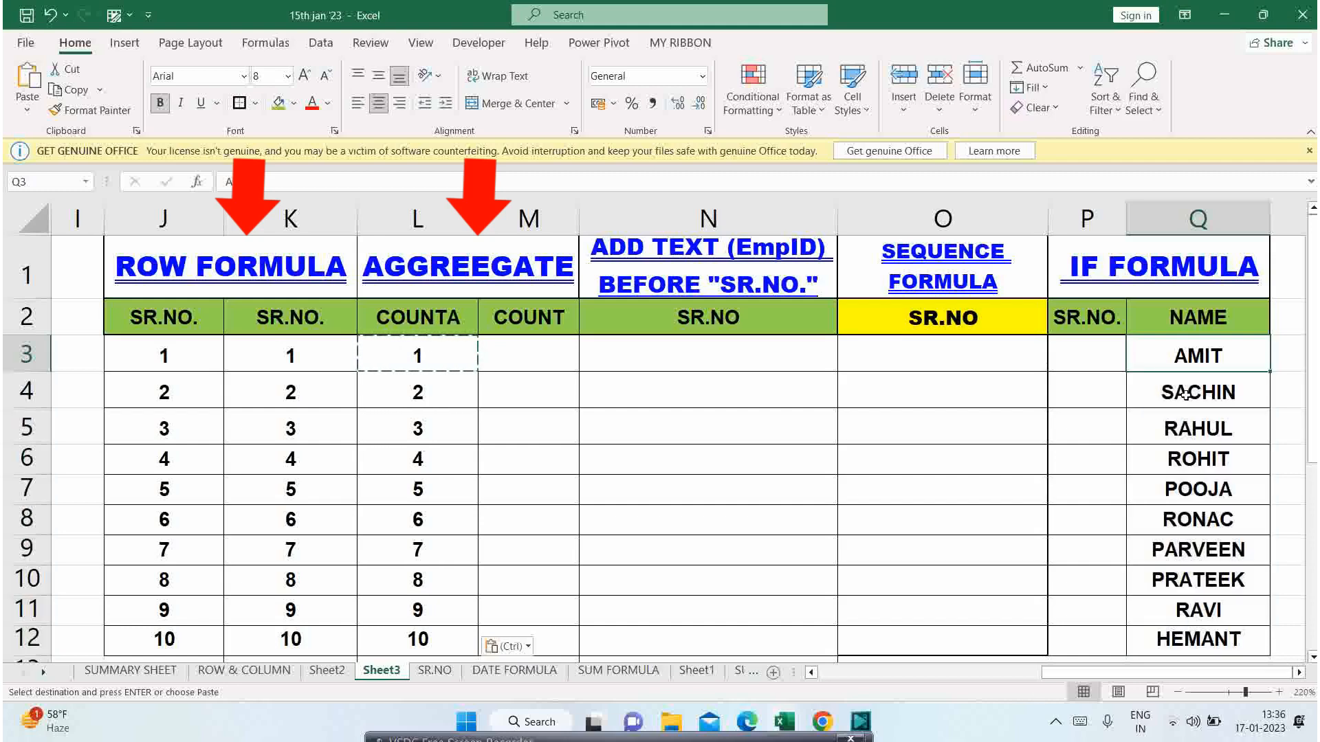
key("Return")
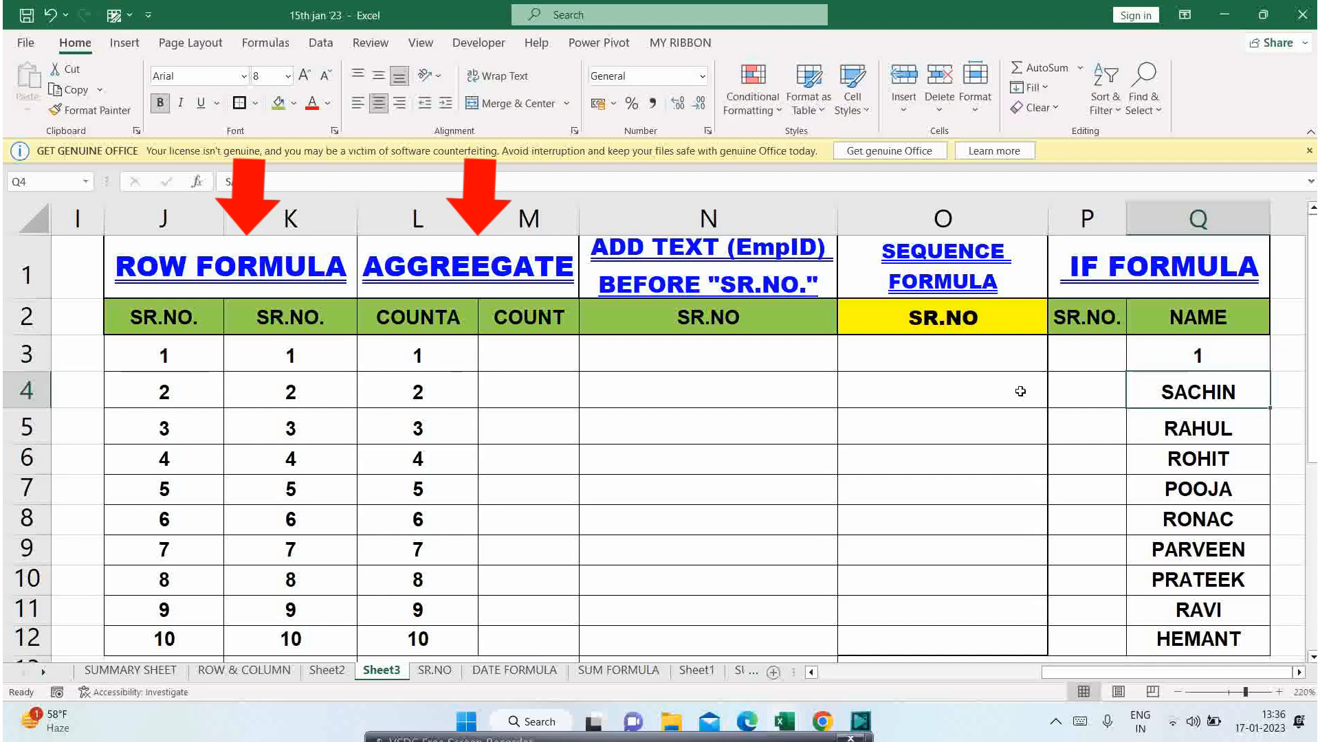
left_click(1207, 341)
key("Delete")
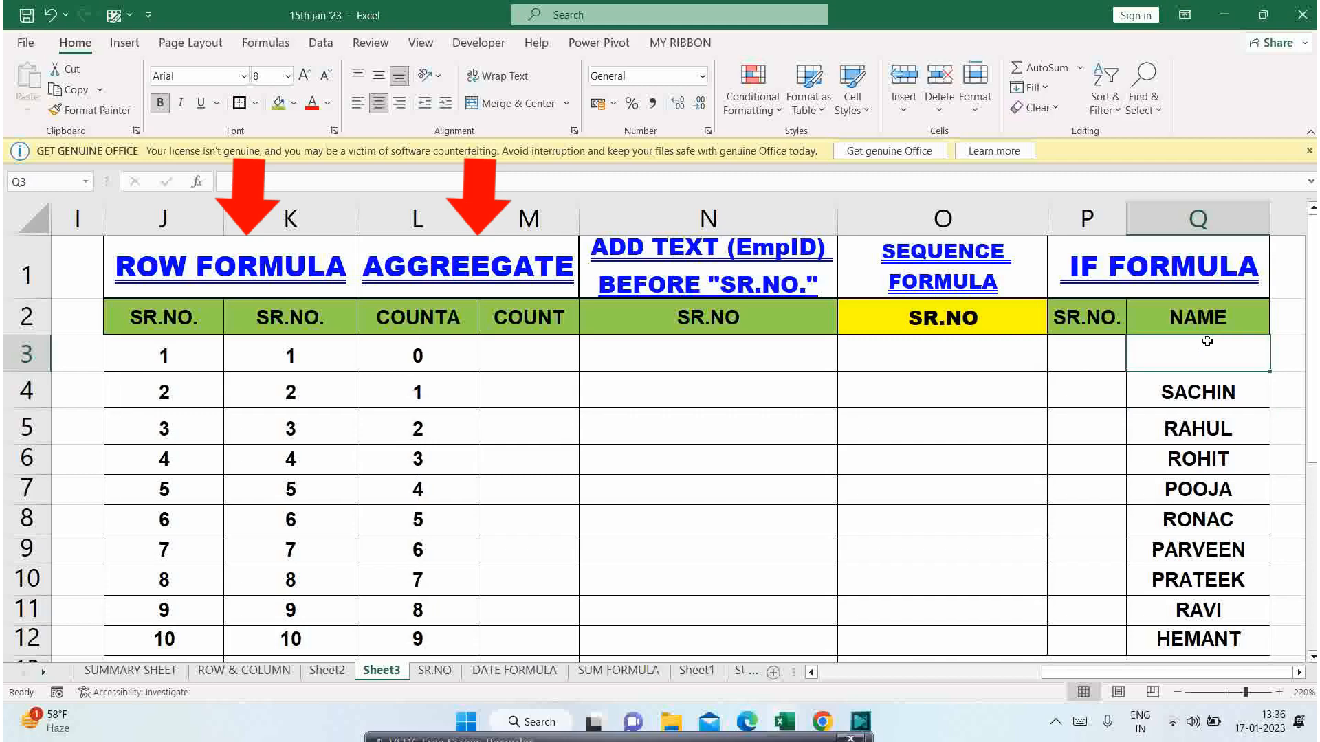
type("AMIT")
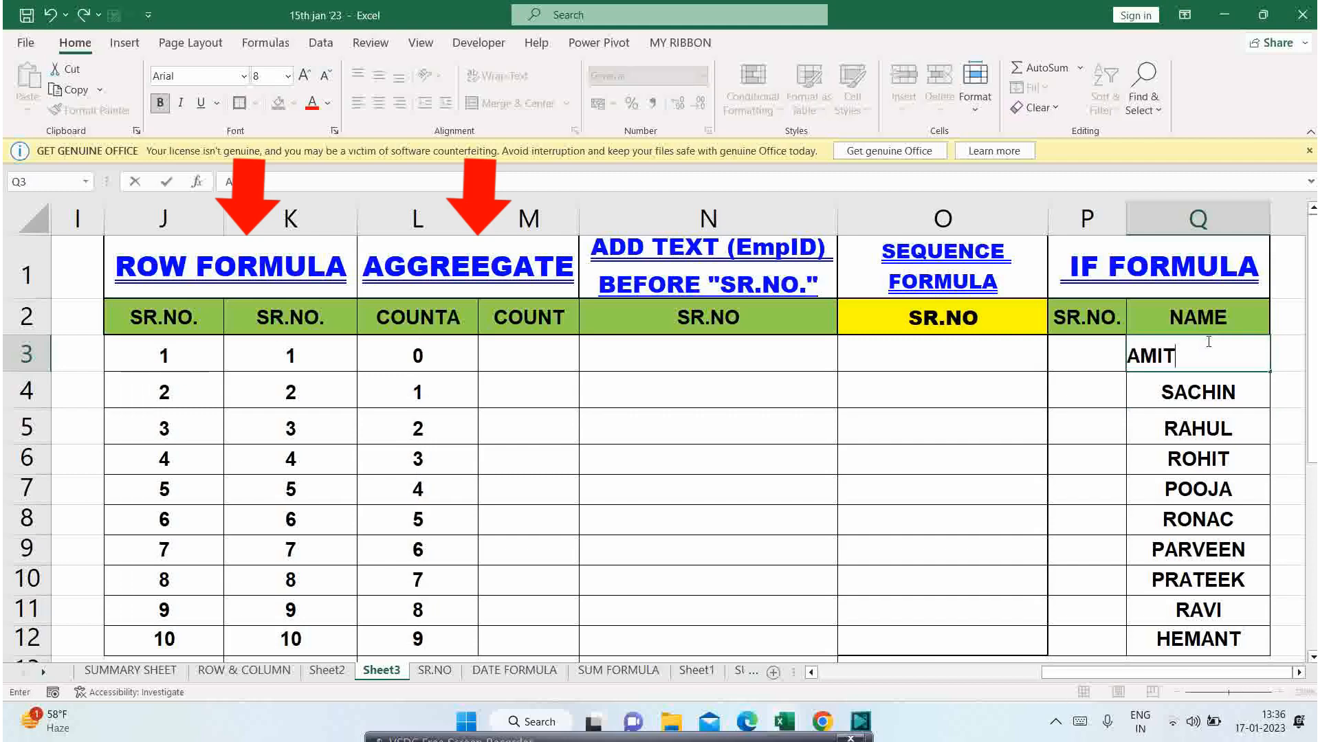
key("Return")
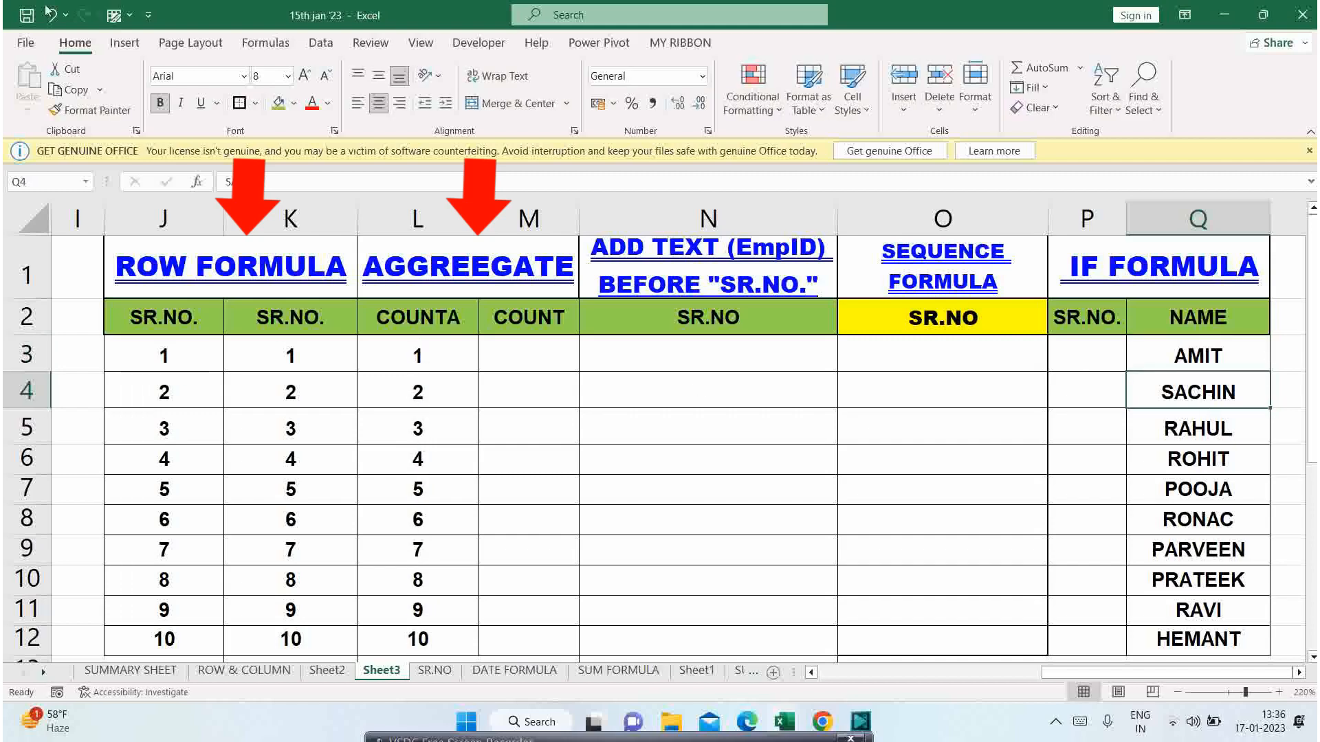
- Start an AGGREGATE formula in M3 under COUNT with function 2 - COUNT and option 5 - Ignore hidden rows
left_click(457, 326)
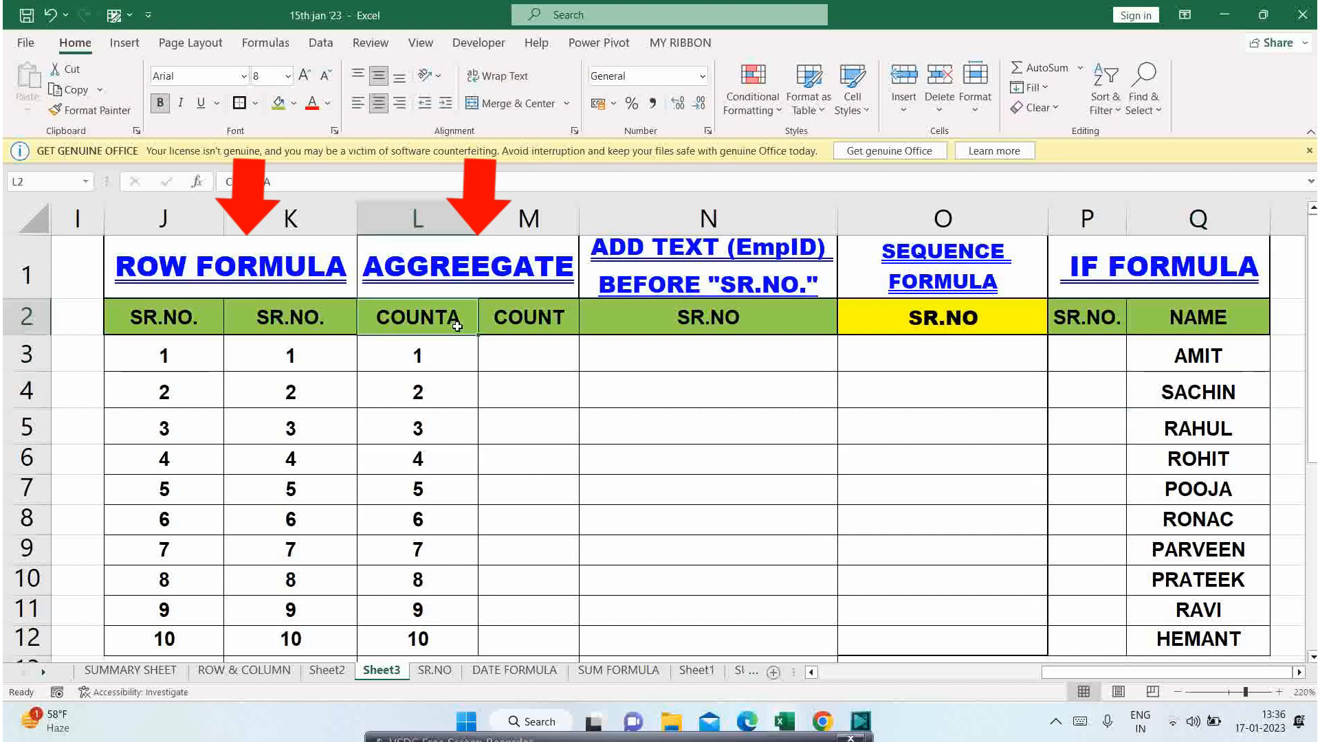
left_click(502, 359)
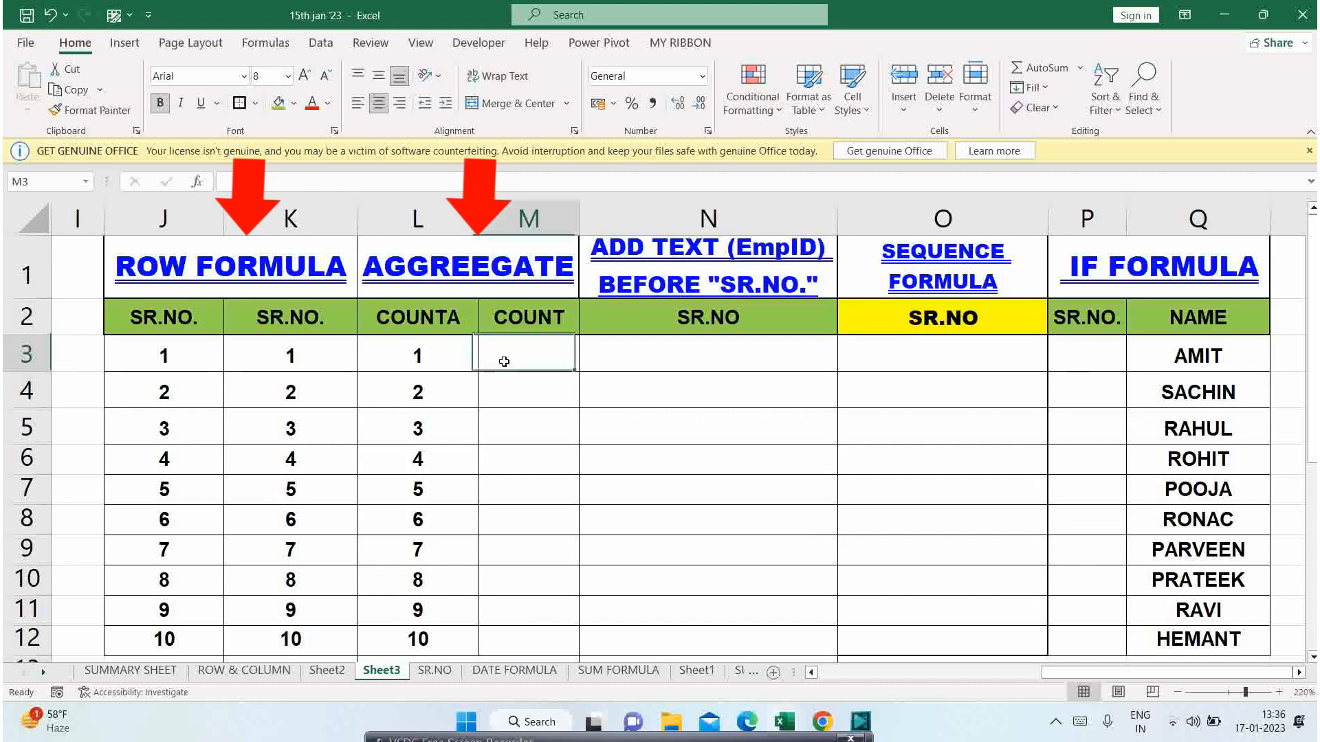
type("=AGR")
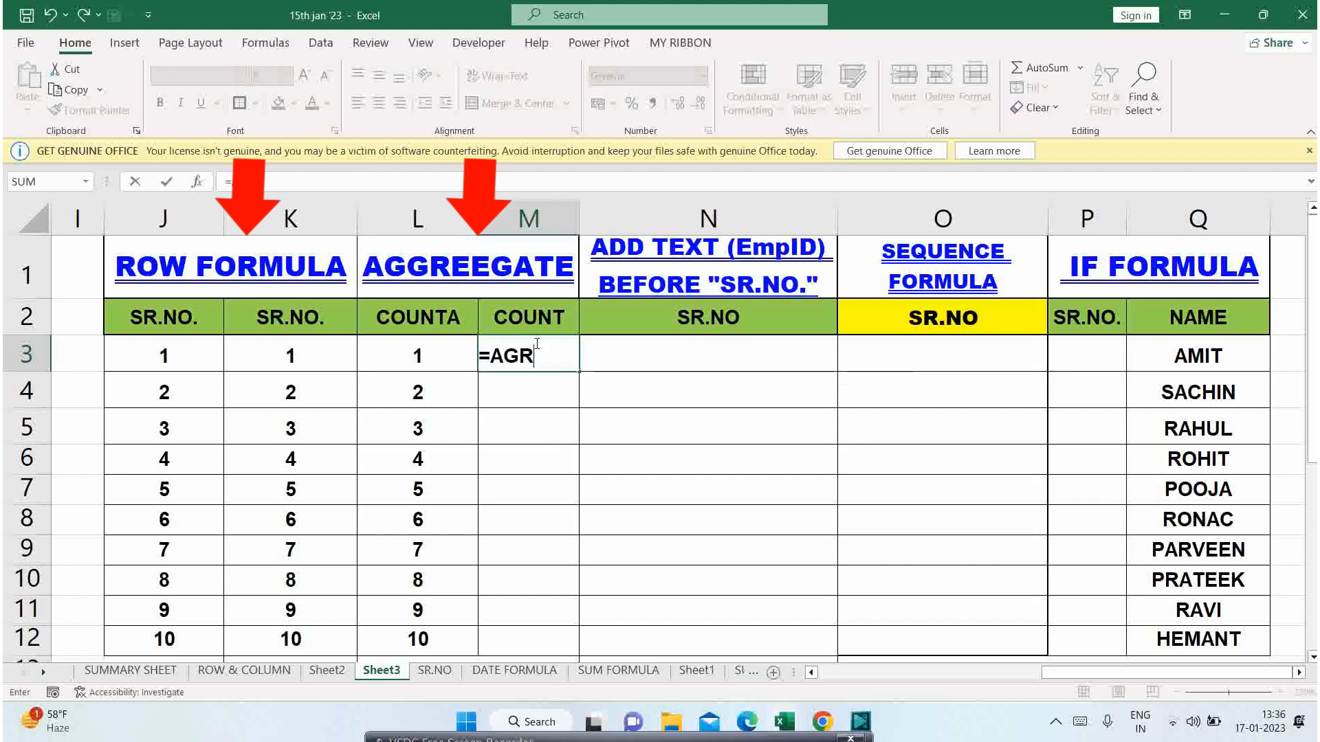
key("BackSpace")
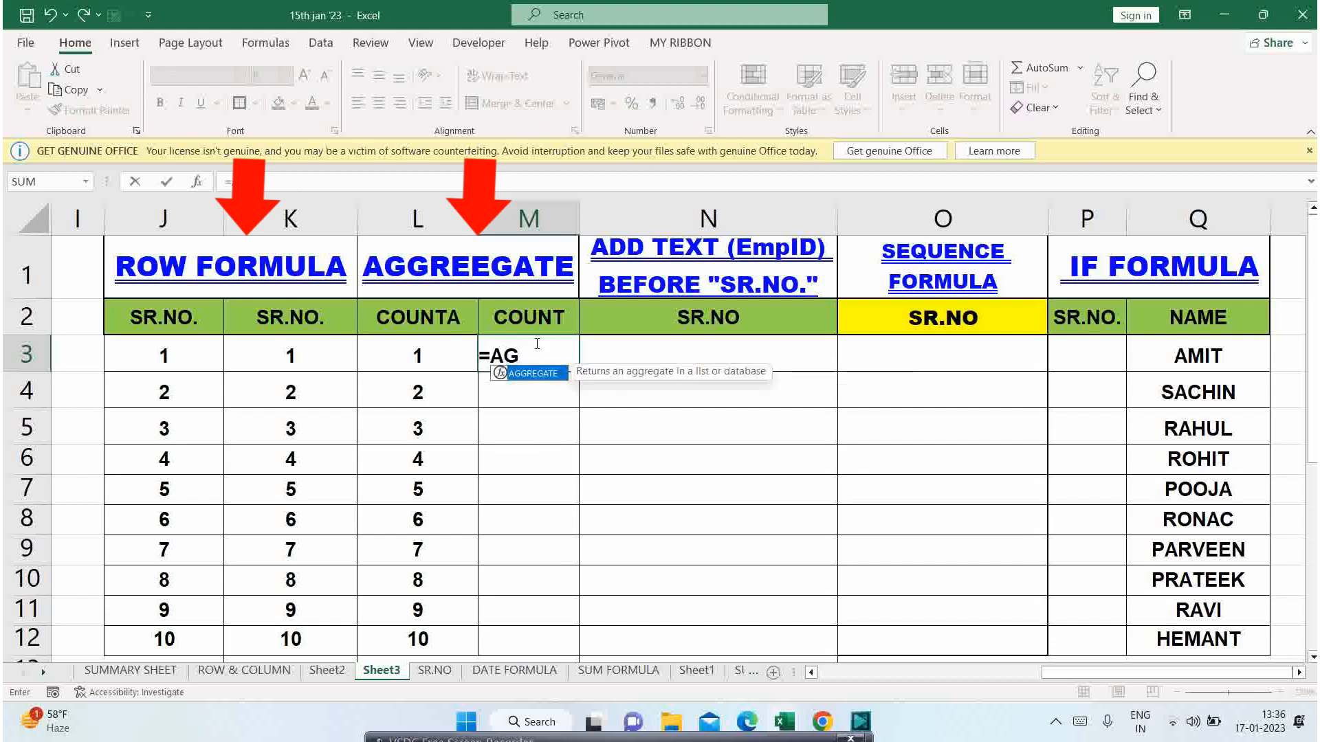
key("Tab")
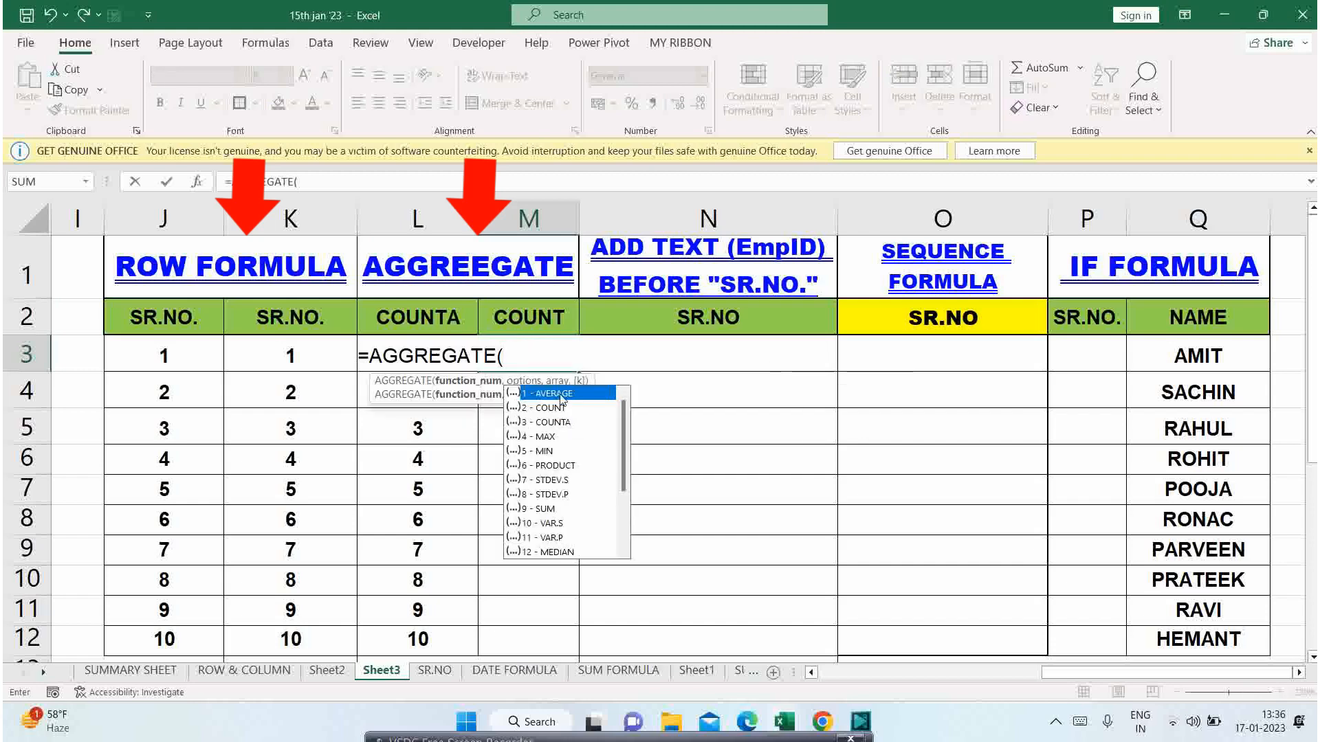
key("Down")
key("Tab")
type(",")
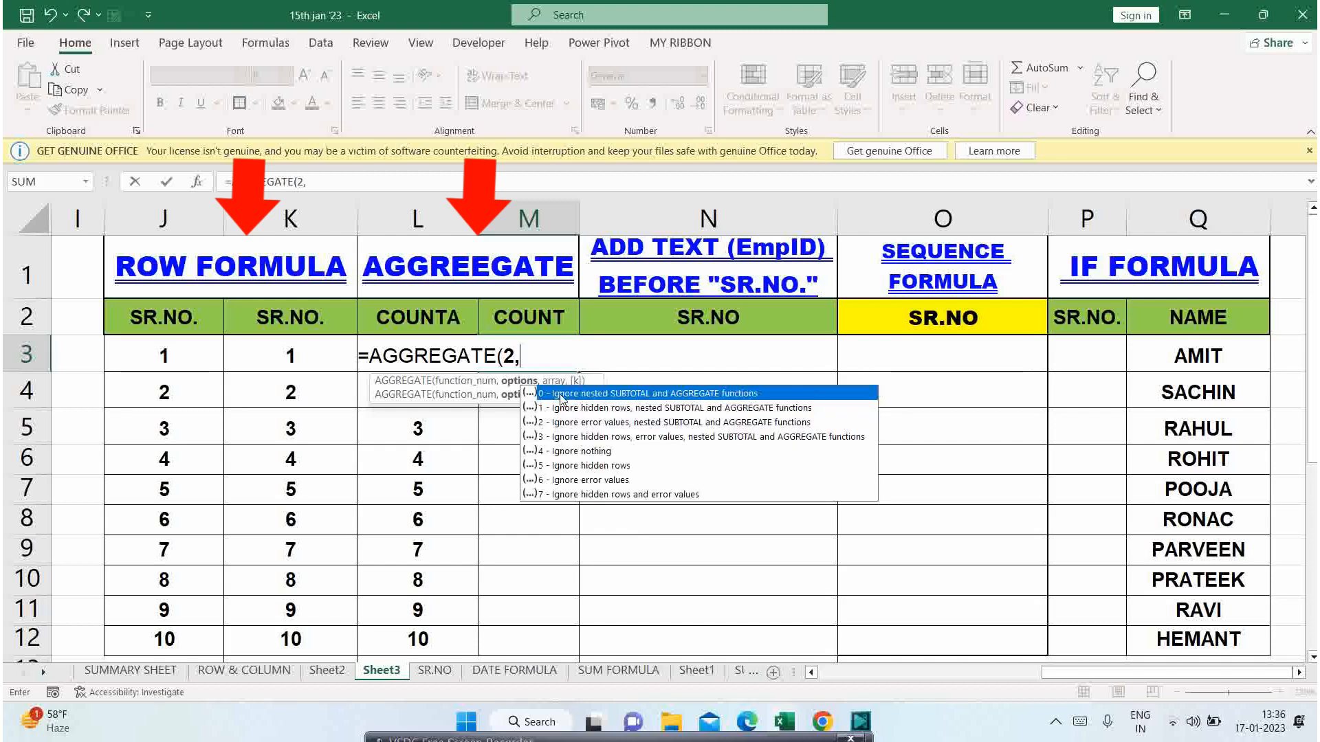
type("5,")
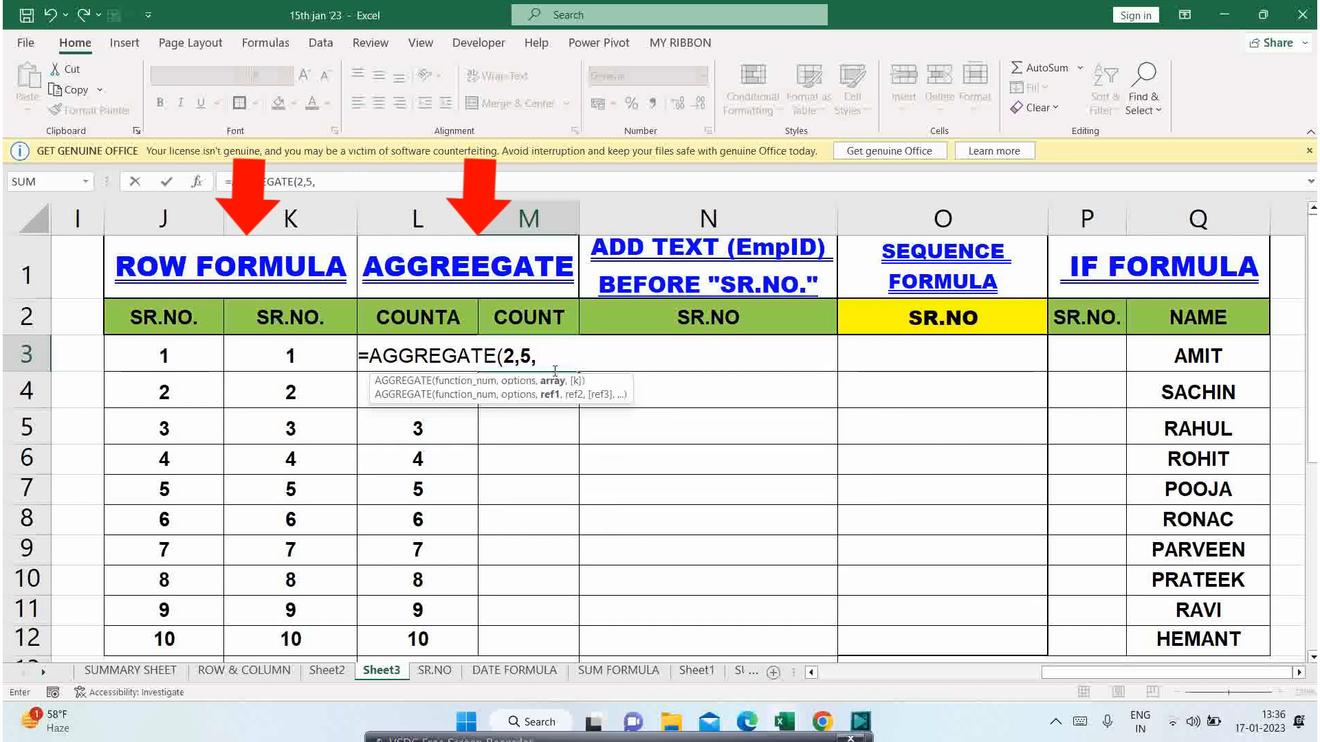
- Complete the M3 formula with an expanding range on the header cell so it reads =AGGREGATE(2,5,$M$2:M2), and commit it
left_click(563, 323)
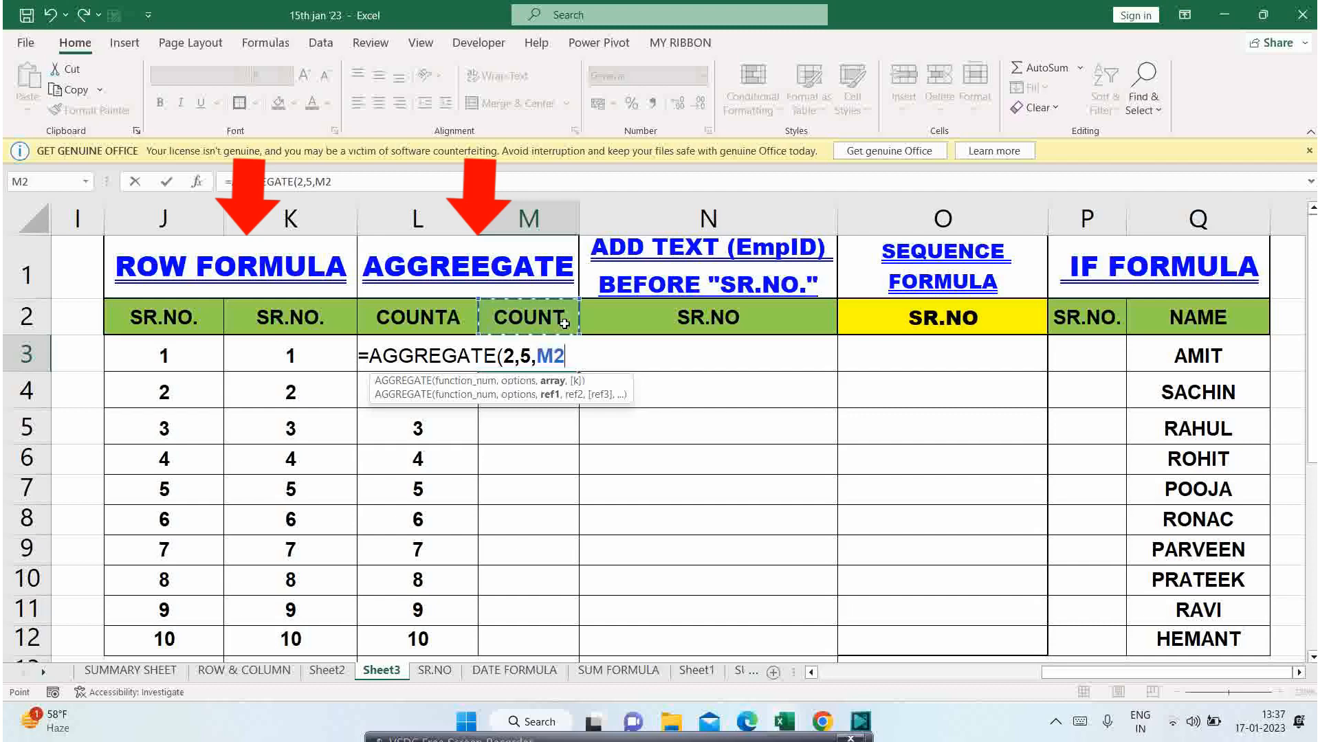
key("F8")
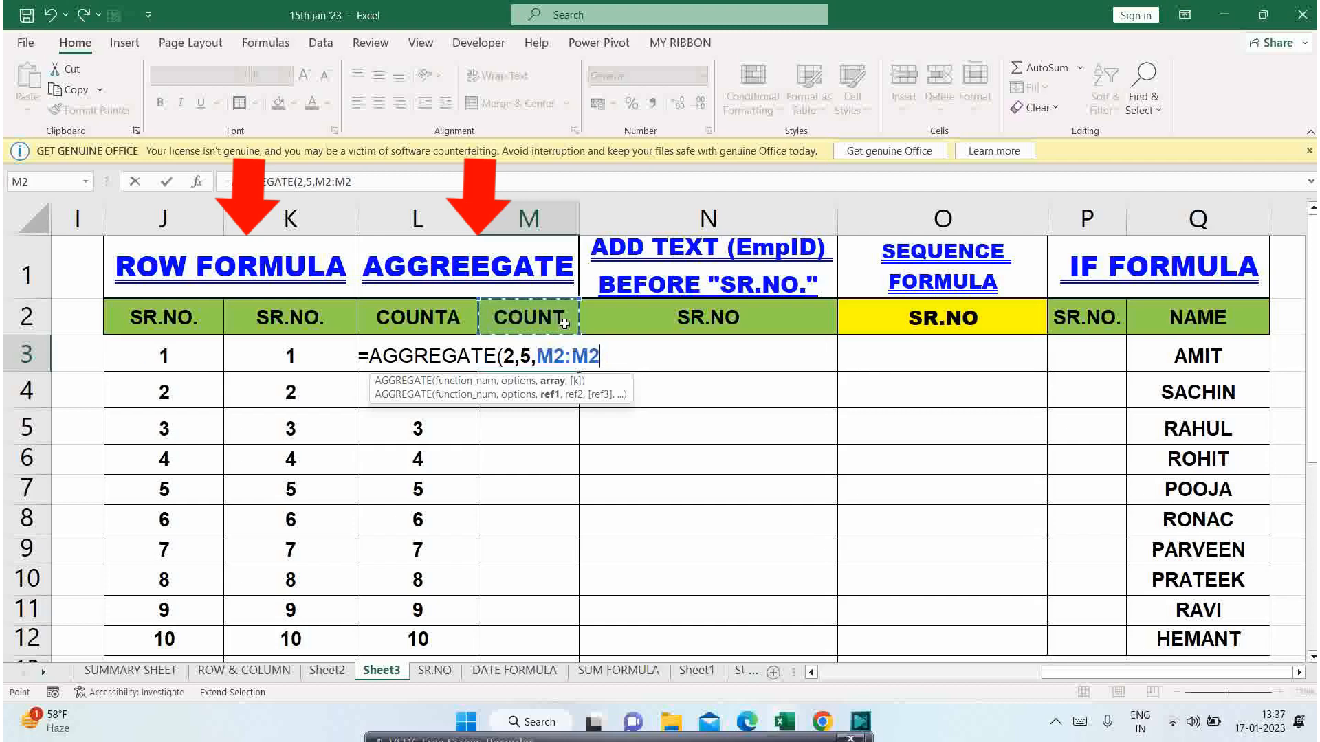
key("F2")
left_click_drag(564, 357, 541, 356)
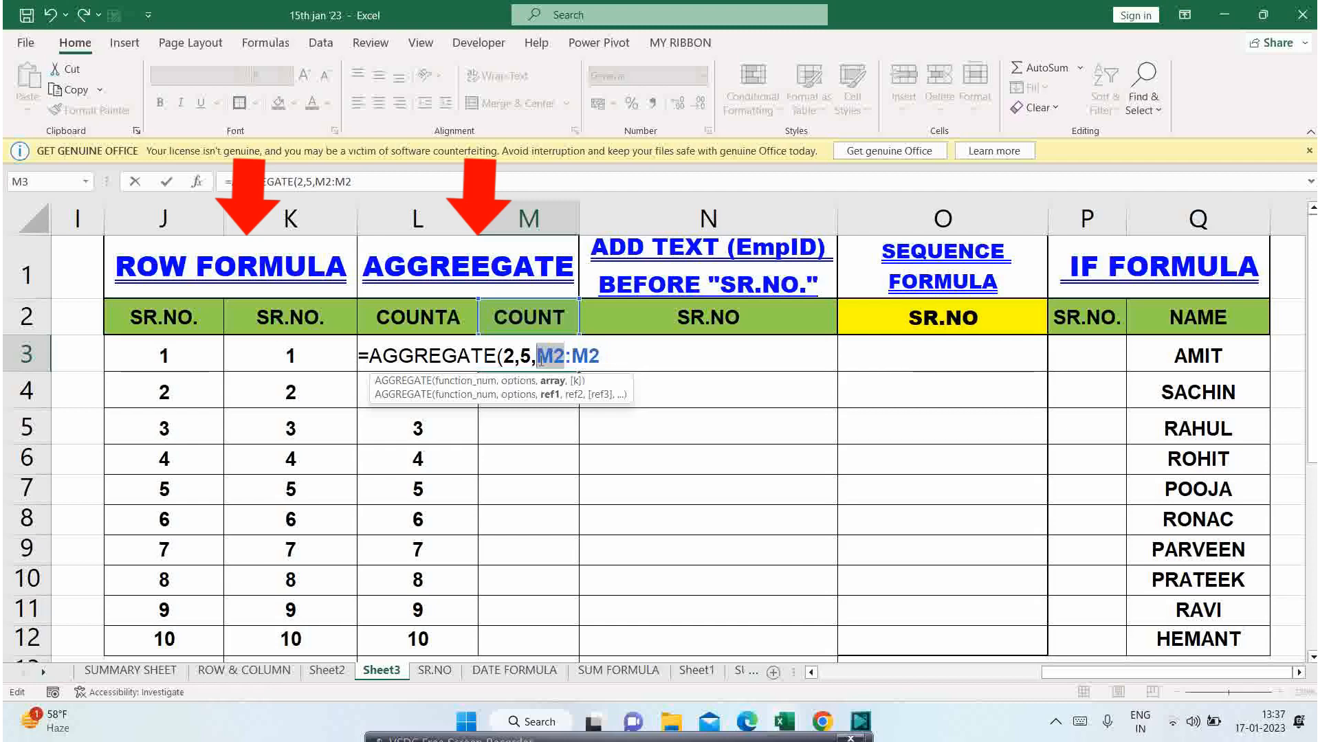
key("F4")
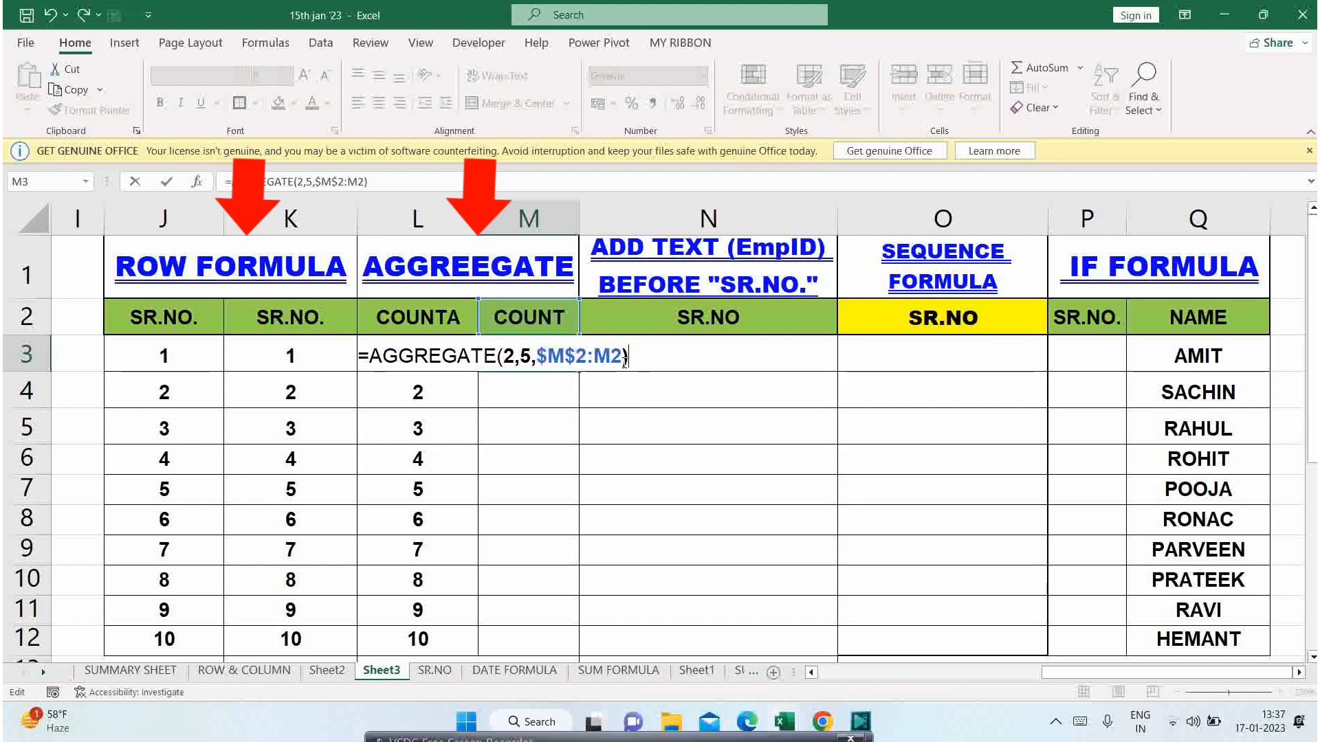
key("Return")
- Copy the AGGREGATE formula in M3 down the COUNT column through M12
left_click(551, 349)
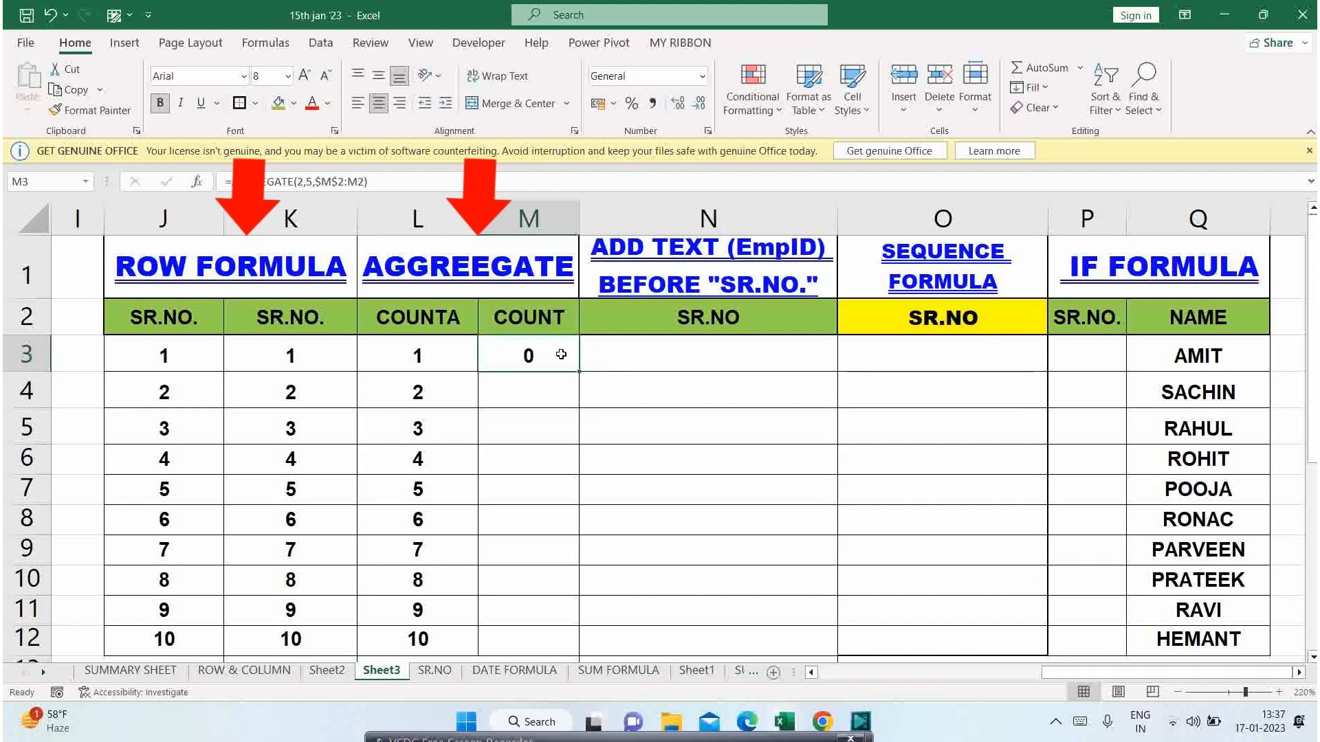
key("ctrl+c")
key("shift+Down")
key("shift+Down")
key("shift+Down")
key("shift+Down")
key("shift+Down")
key("shift+Down")
key("shift+Down")
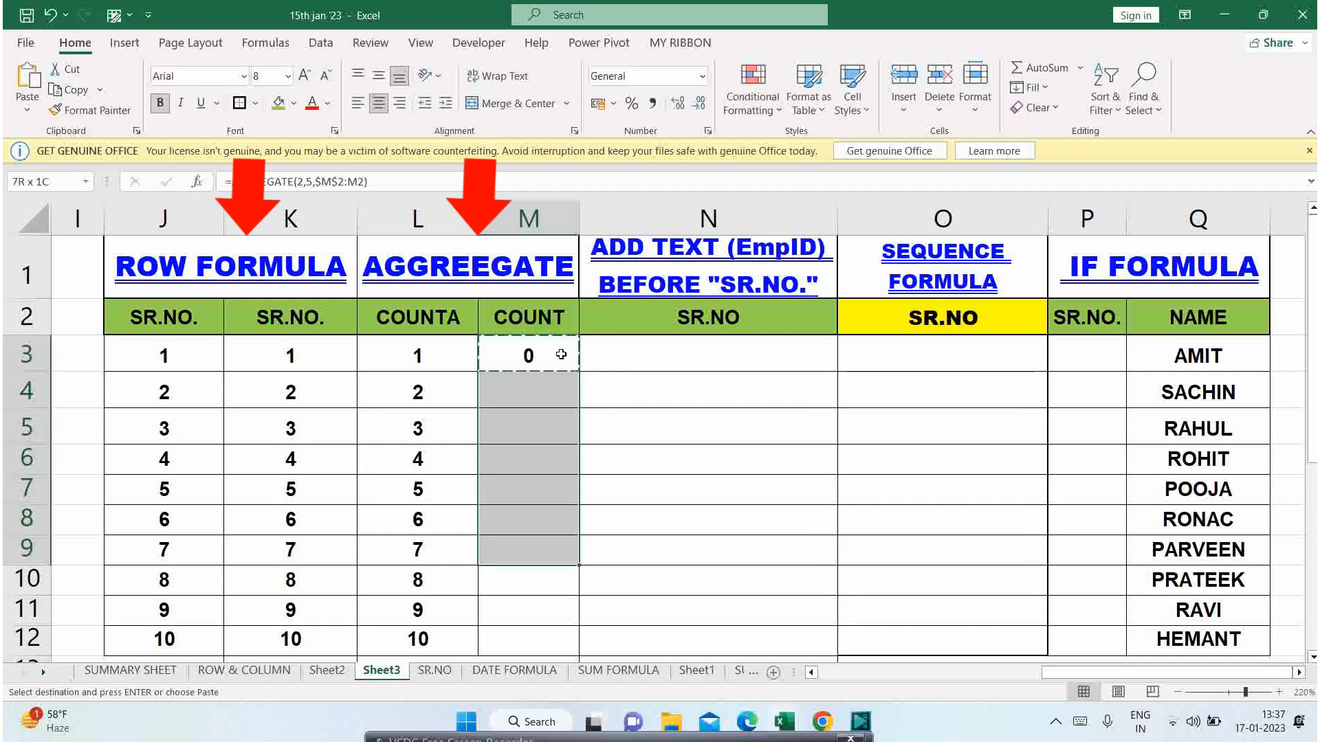
key("shift+Down")
key("shift+Down")
key("ctrl+v")
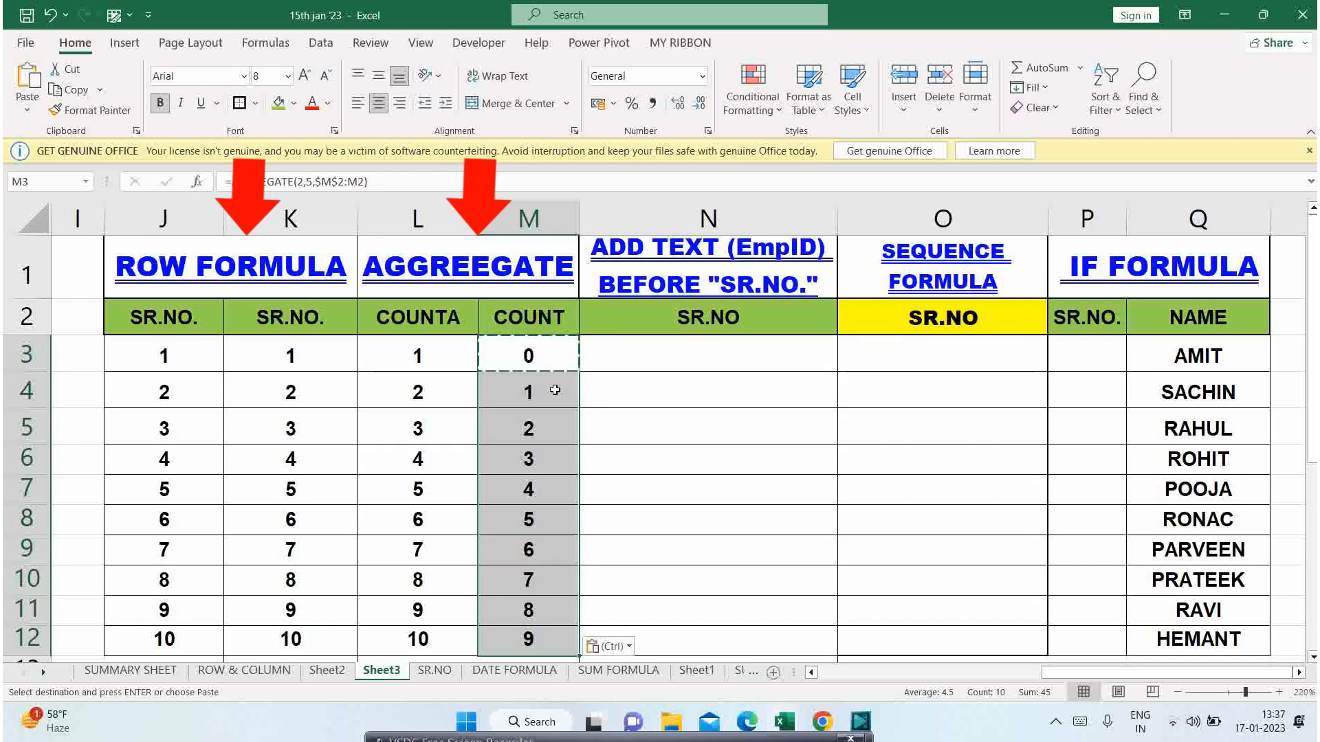
- Add 1 to the M3 formula so it reads =AGGREGATE(2,5,$M$2:M2)+1, and commit it
left_click(545, 354)
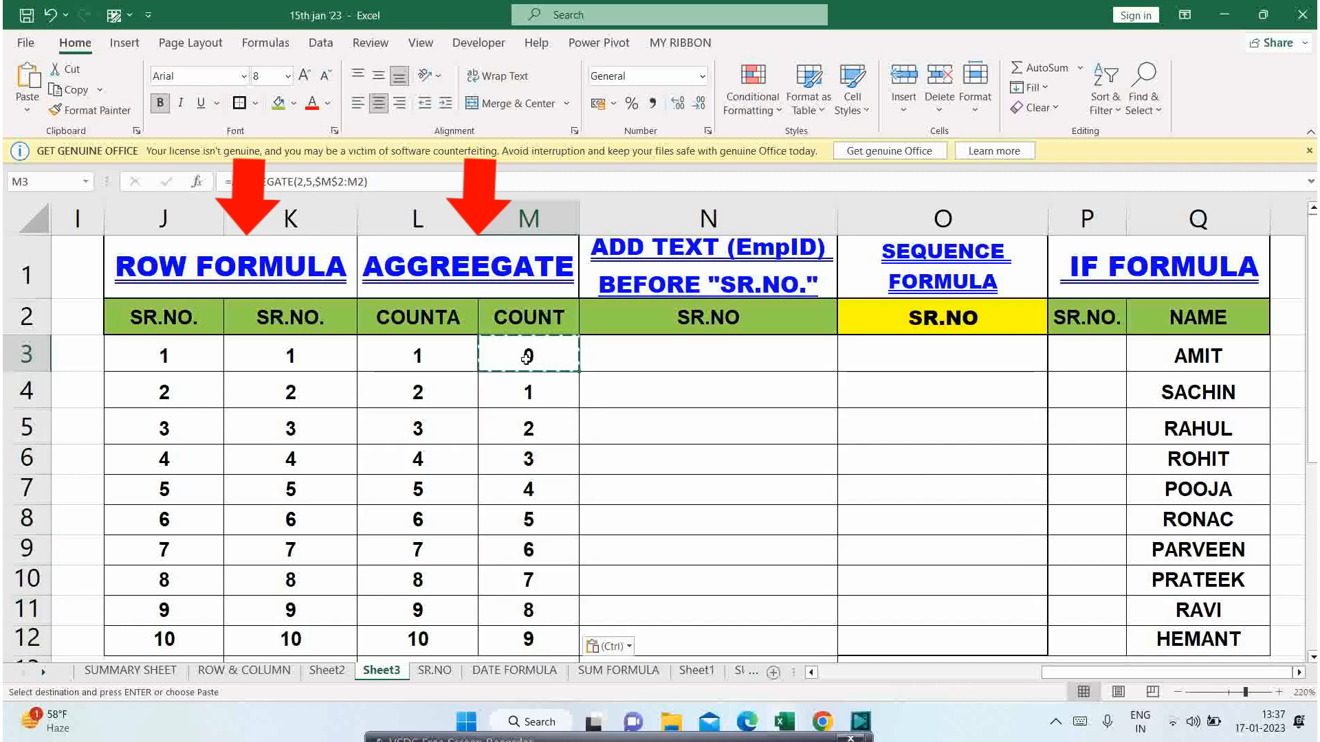
double_click(527, 357)
type("+")
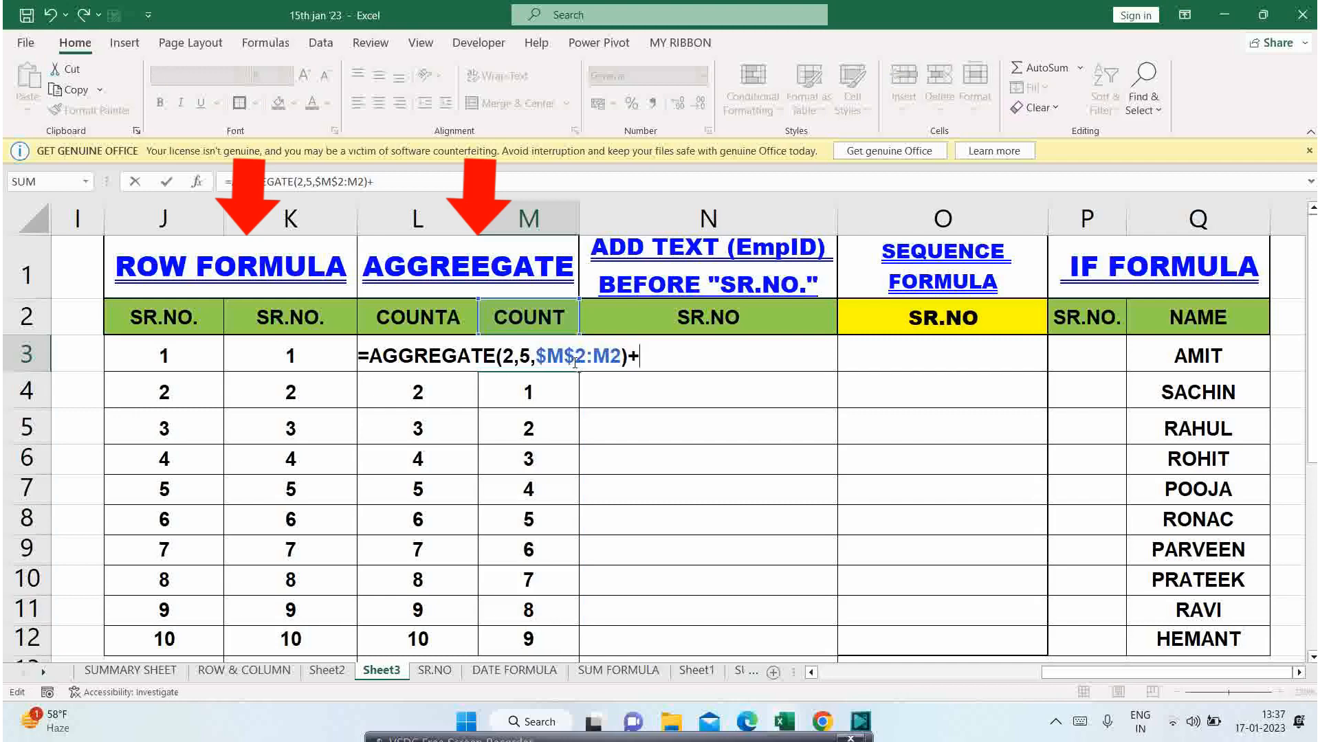
type("1")
key("Return")
- Copy the revised M3 formula ending in +1 down over the COUNT column through M12
left_click(569, 363)
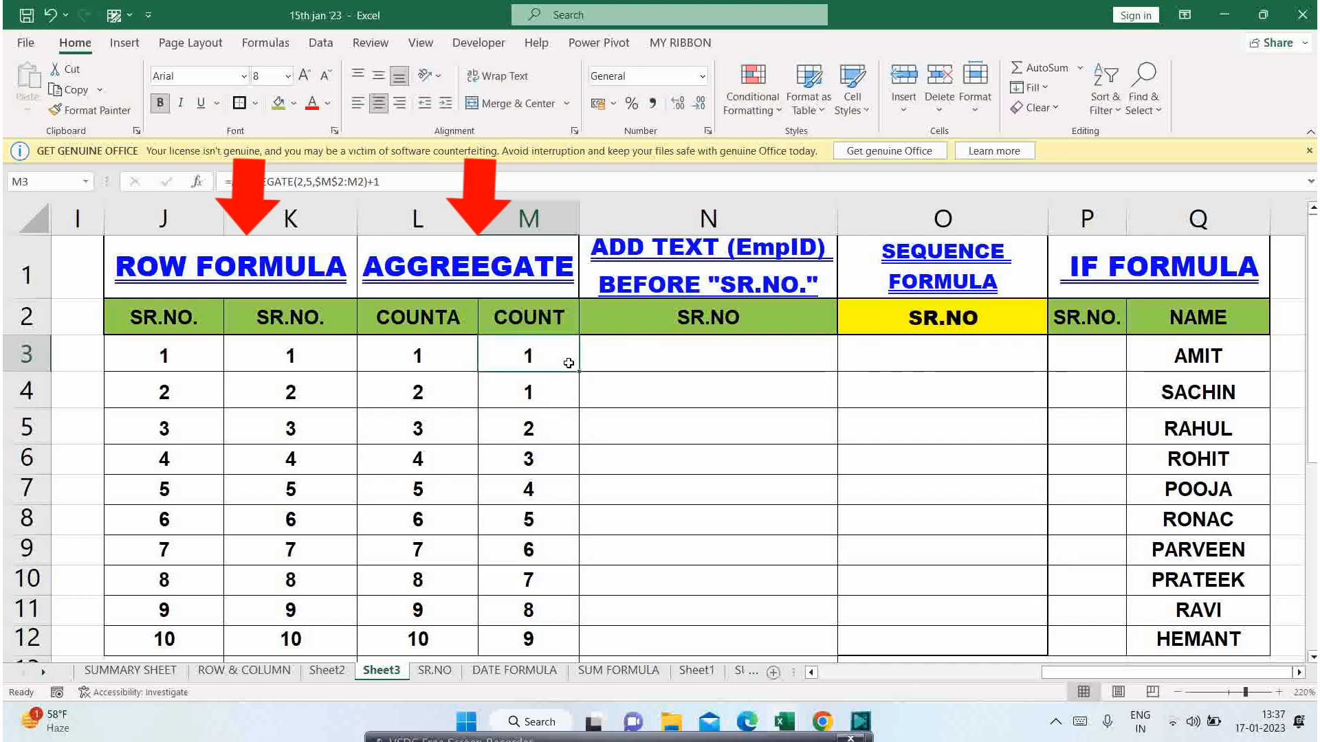
key("ctrl+c")
key("ctrl+shift+Down")
key("ctrl+v")
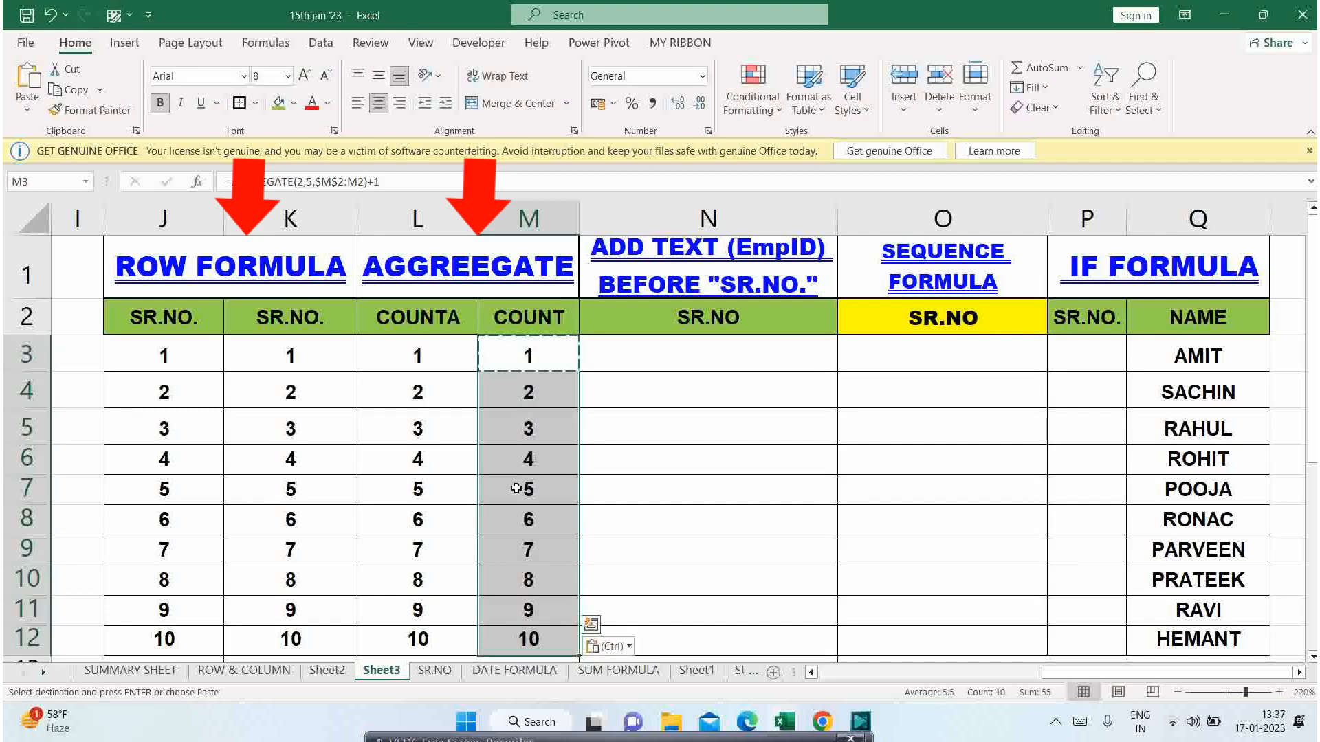
left_click(543, 641)
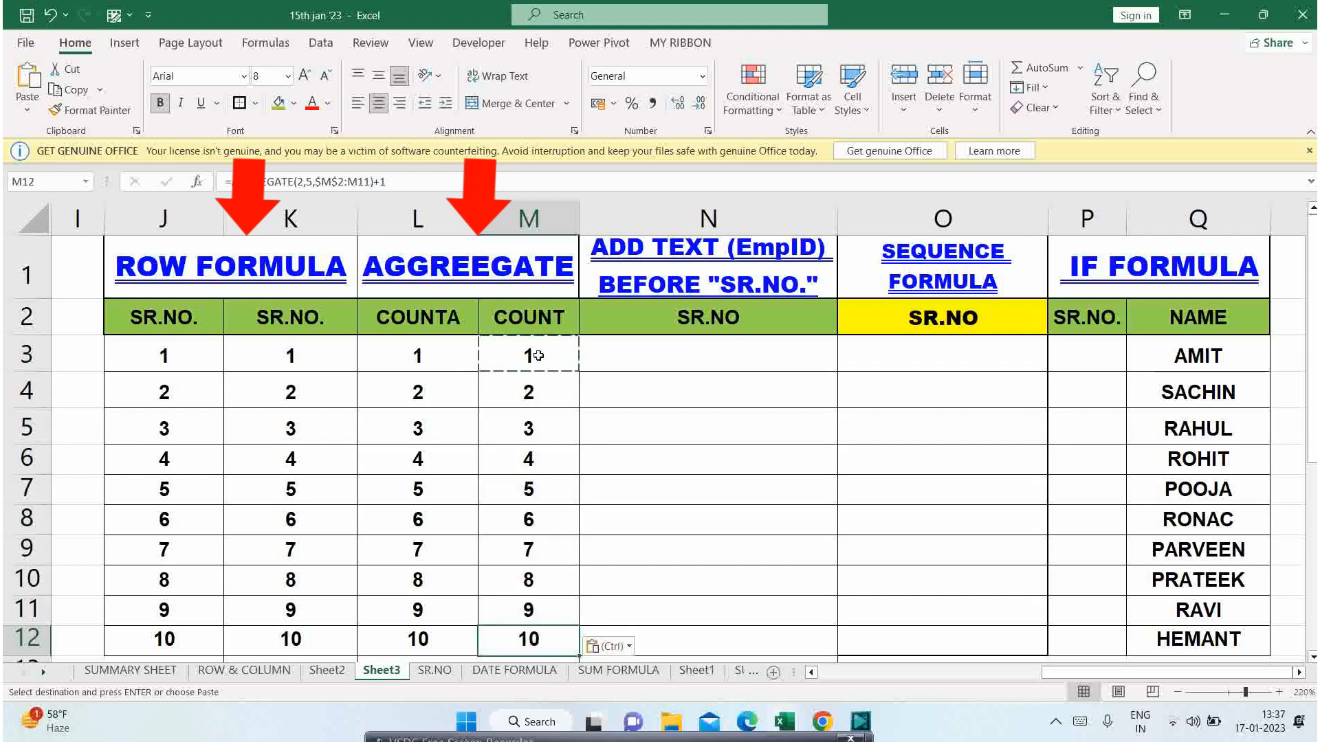
left_click(549, 328)
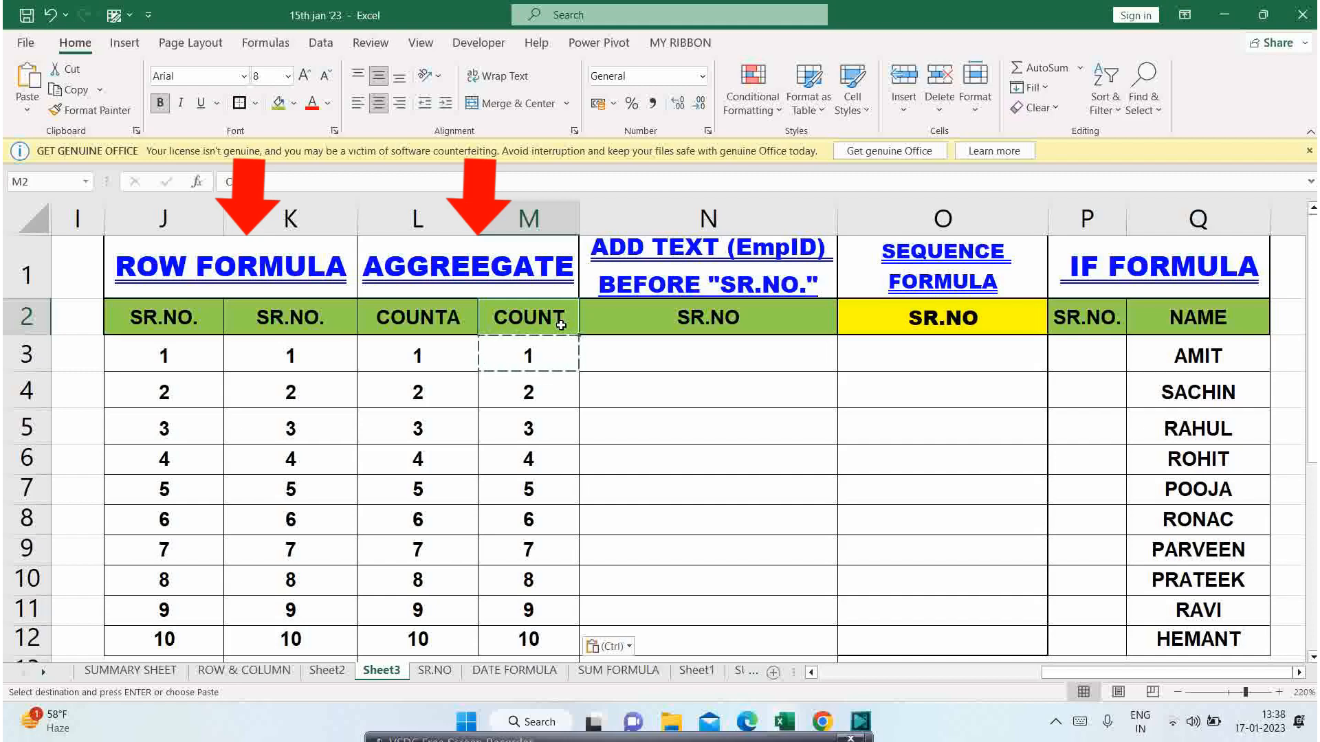
- Enter the formula ="EMPID" in N3, the first cell under the ADD TEXT (EmpID) SR.NO header
left_click(636, 356)
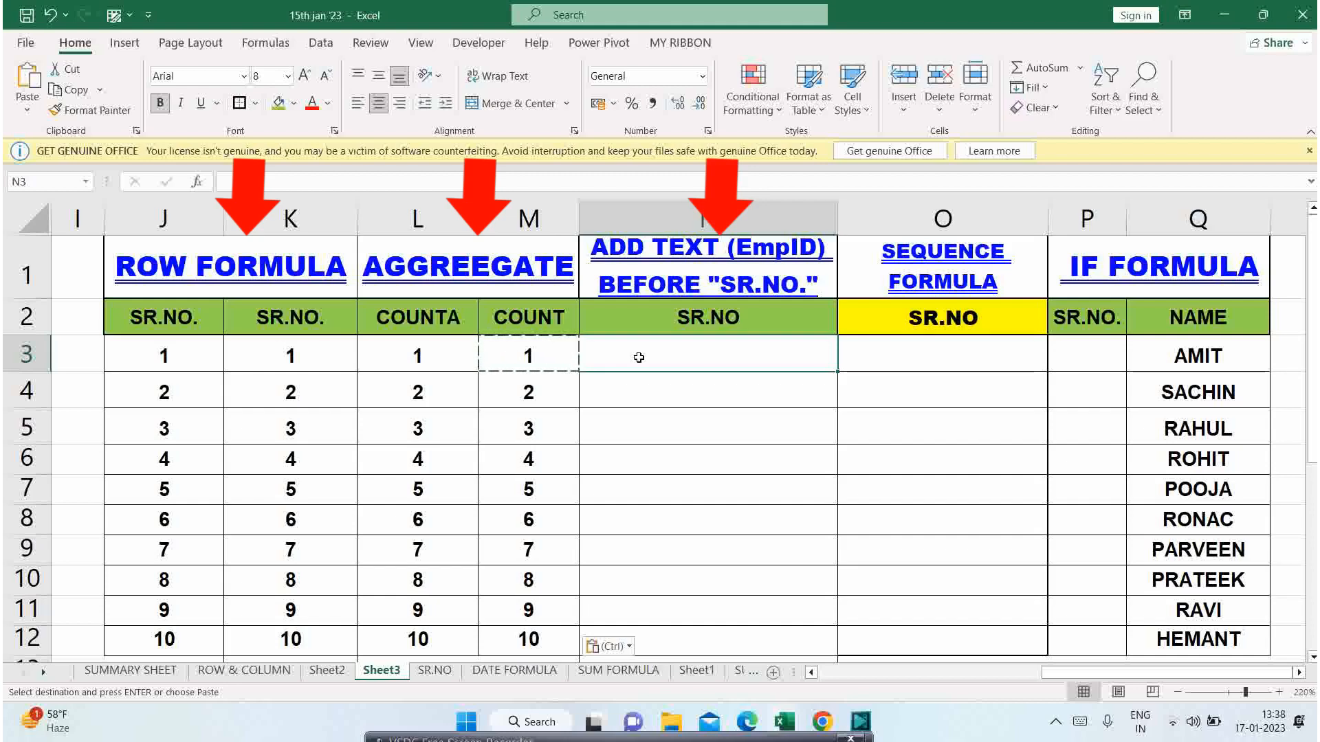
type("'")
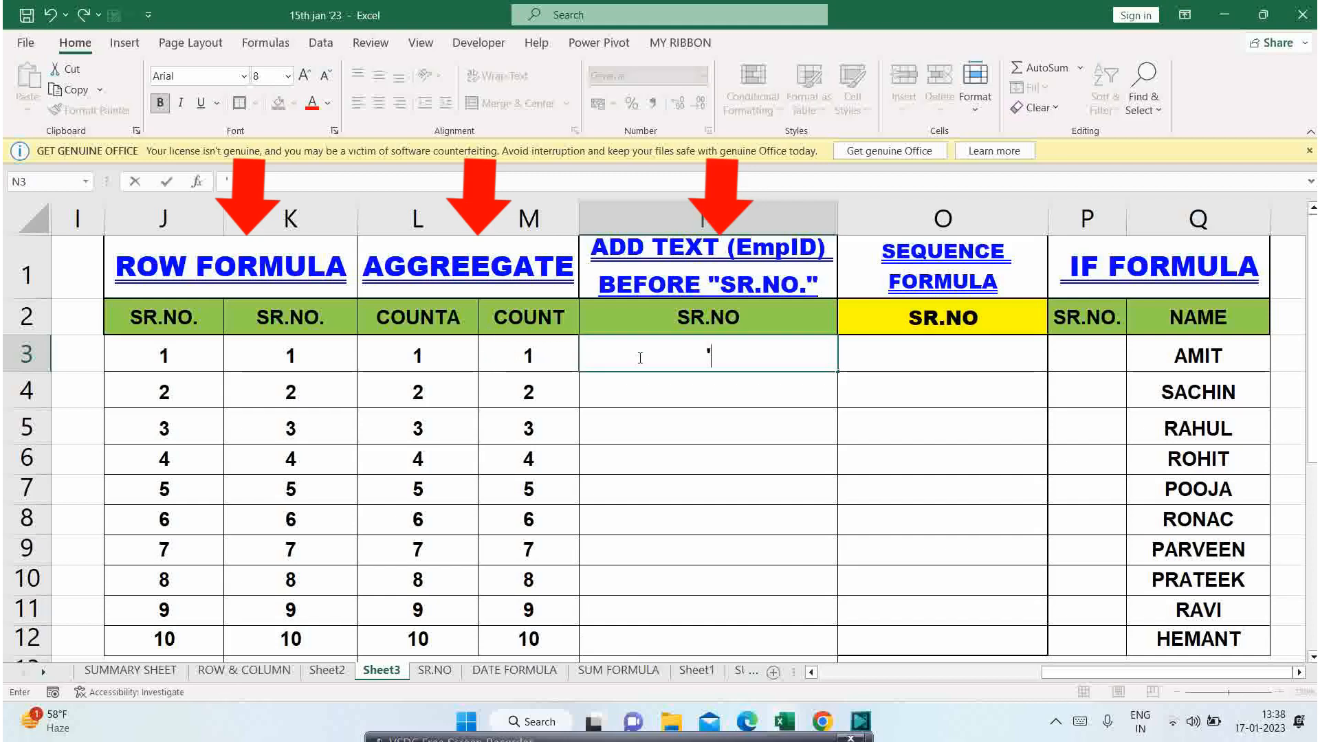
key("BackSpace")
type("=\"")
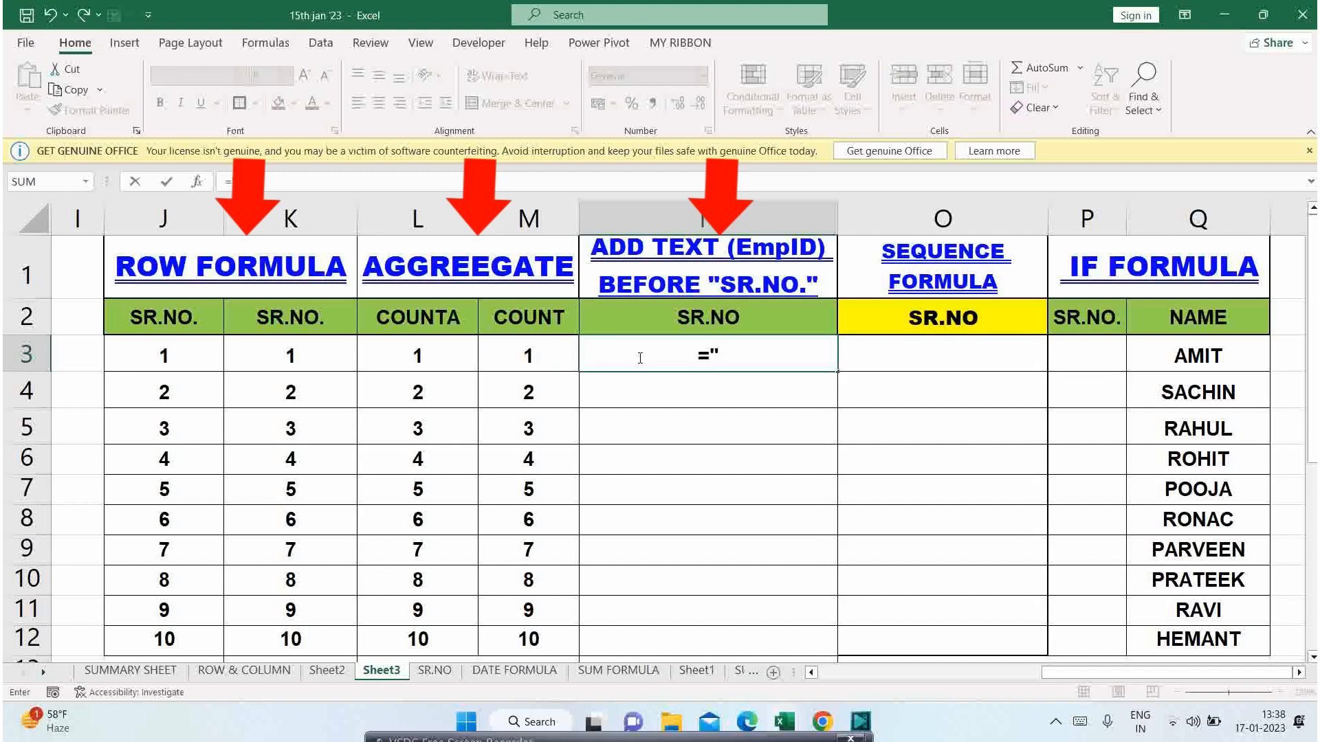
type("EMPID")
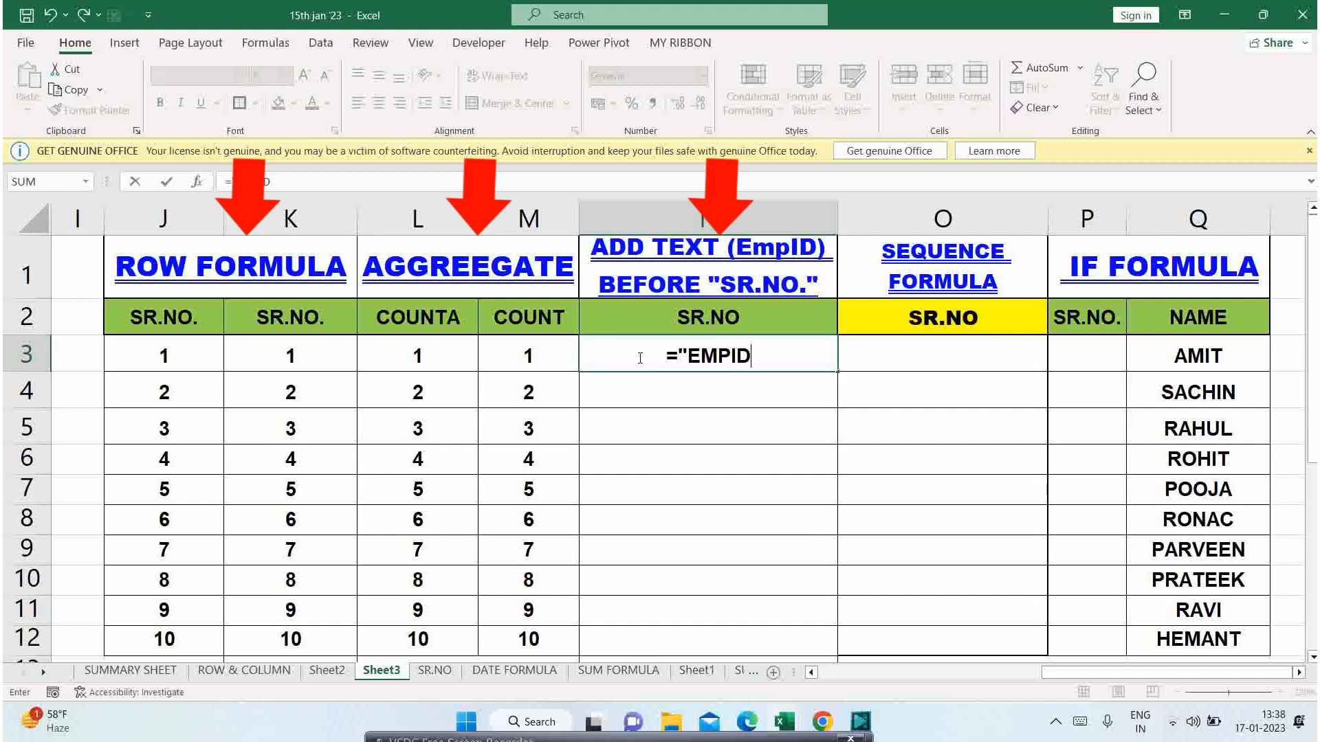
type("\"")
key("Return")
- Copy the ="EMPID" formula from N3 down the column through N12
left_click(638, 357)
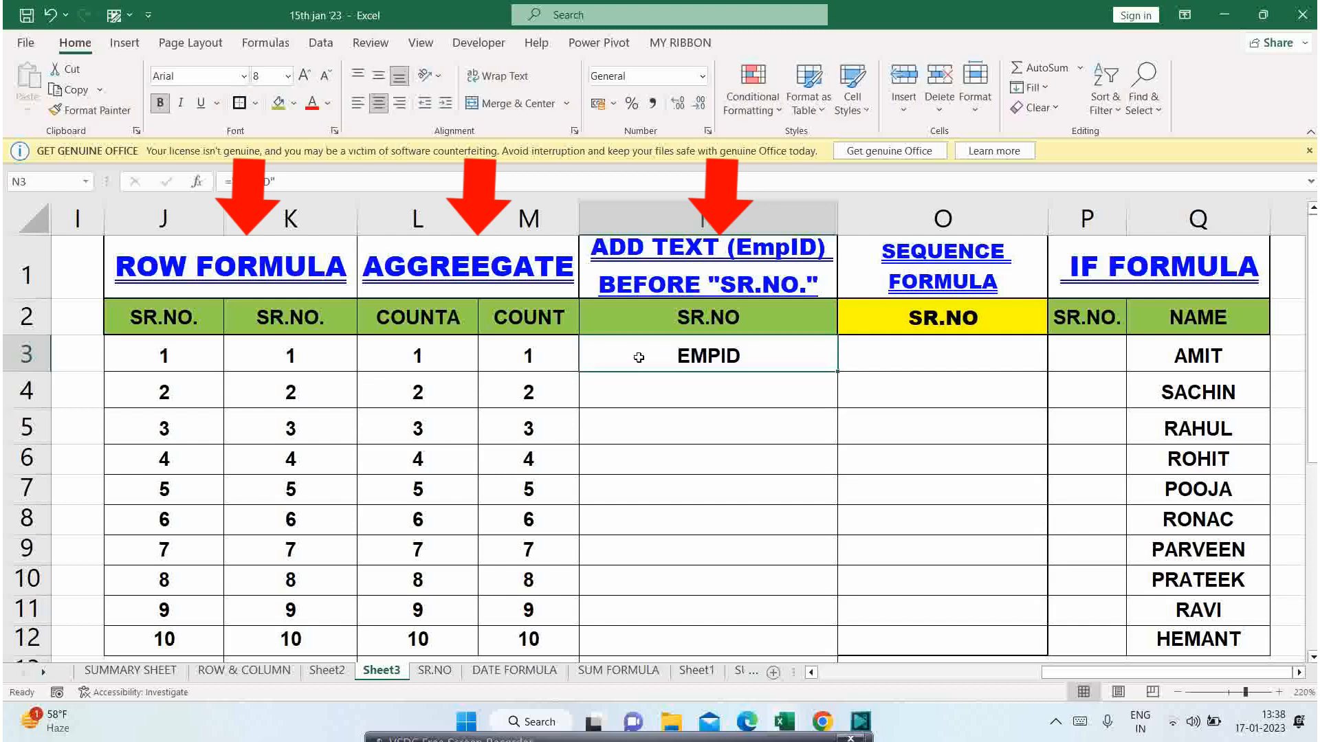
key("ctrl+c")
key("shift+Down")
key("shift+Down")
key("shift+Down")
key("shift+Down")
key("shift+Down")
key("shift+Down")
key("shift+Down")
key("shift+Down")
key("shift+Down")
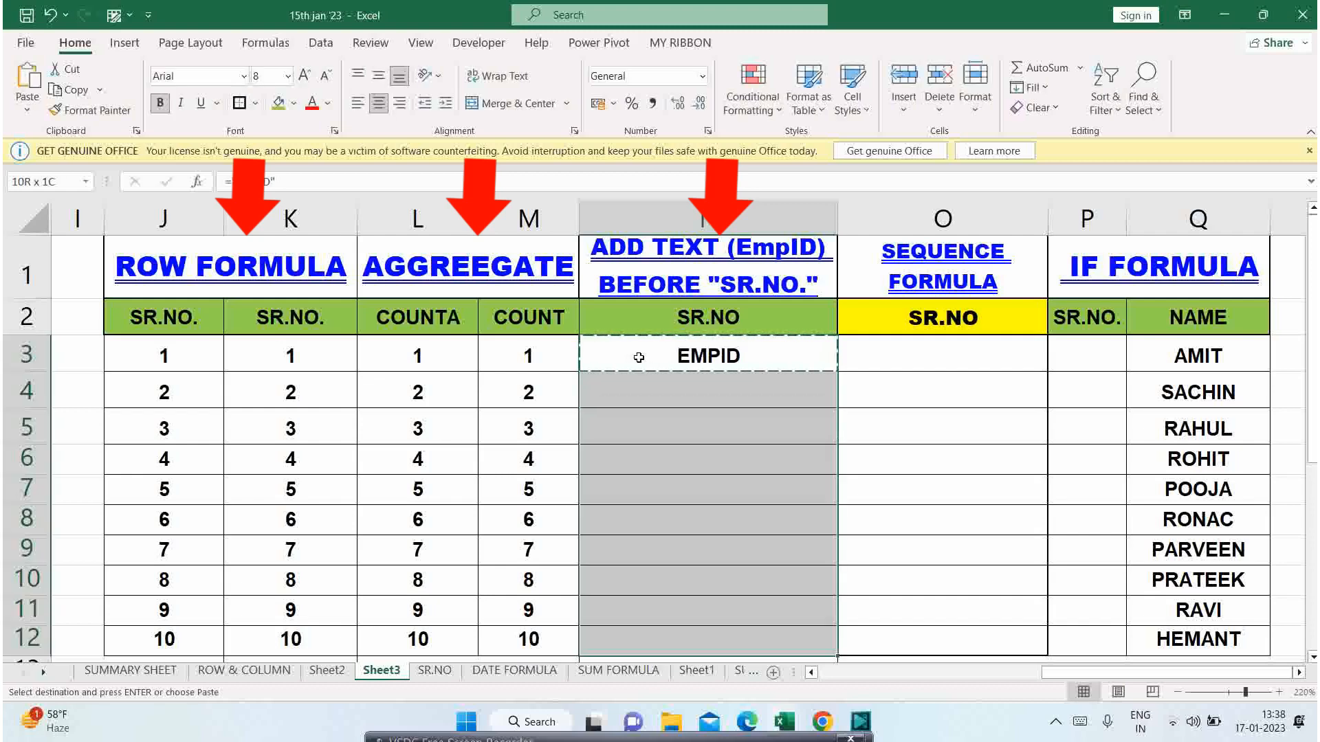
key("ctrl+v")
- Append a hyphen to the N3 formula so it reads ="EMPID"&"-", and commit it
left_click(639, 358)
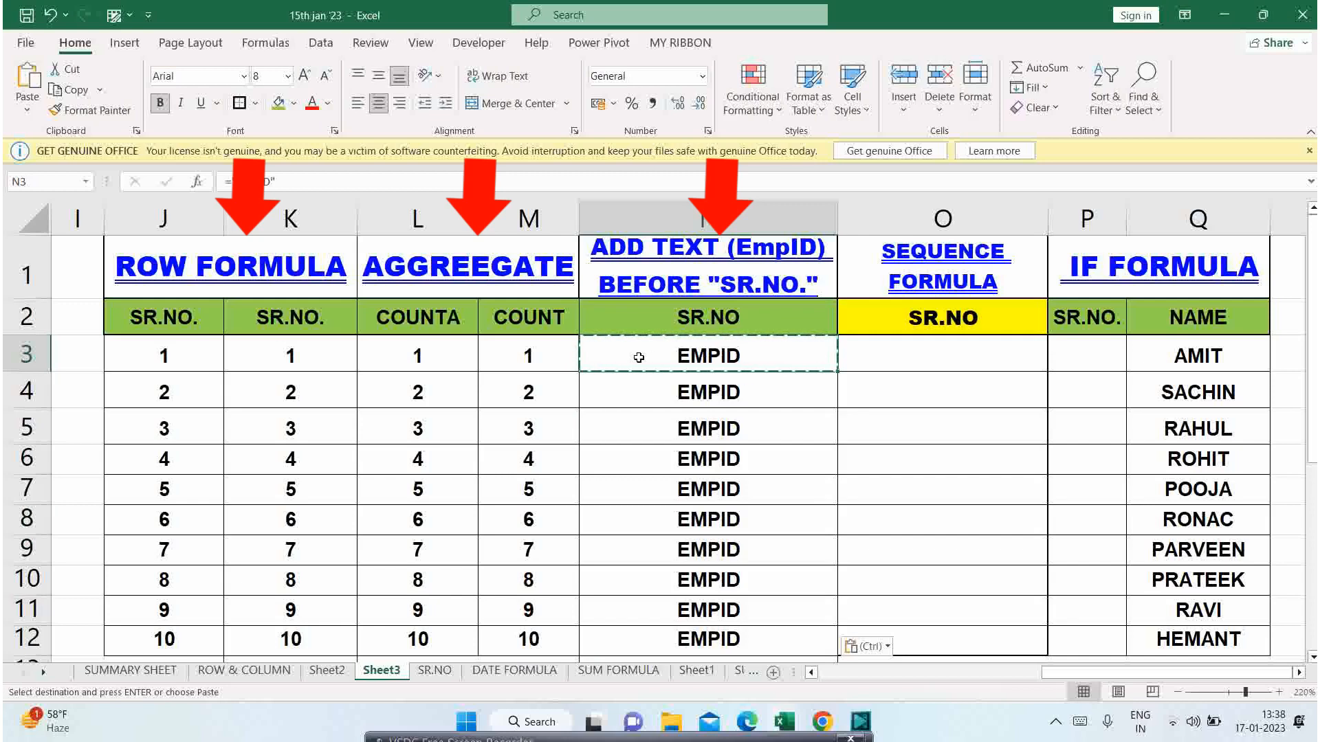
key("F2")
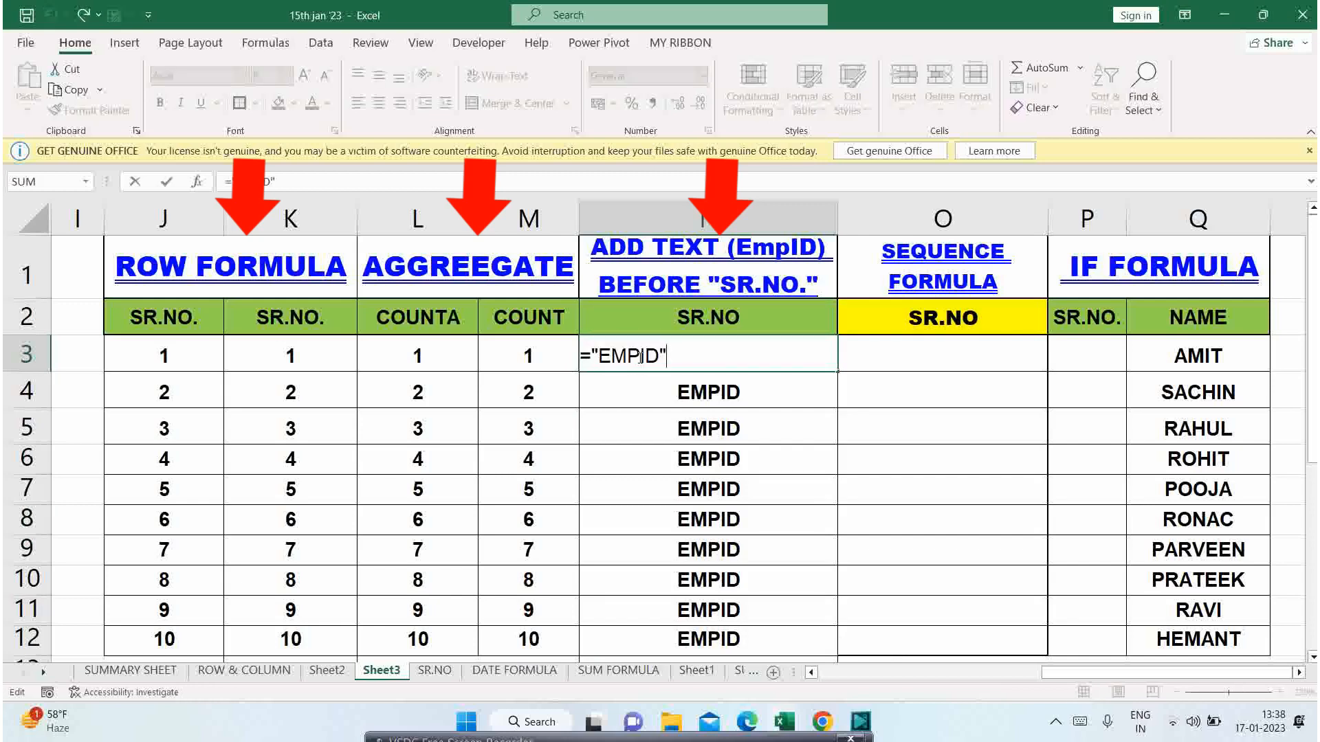
type("&\"-\"")
key("Return")
- Copy the hyphenated EMPID formula from N3 down through N12
key("Up")
key("ctrl+c")
key("ctrl+shift+Down")
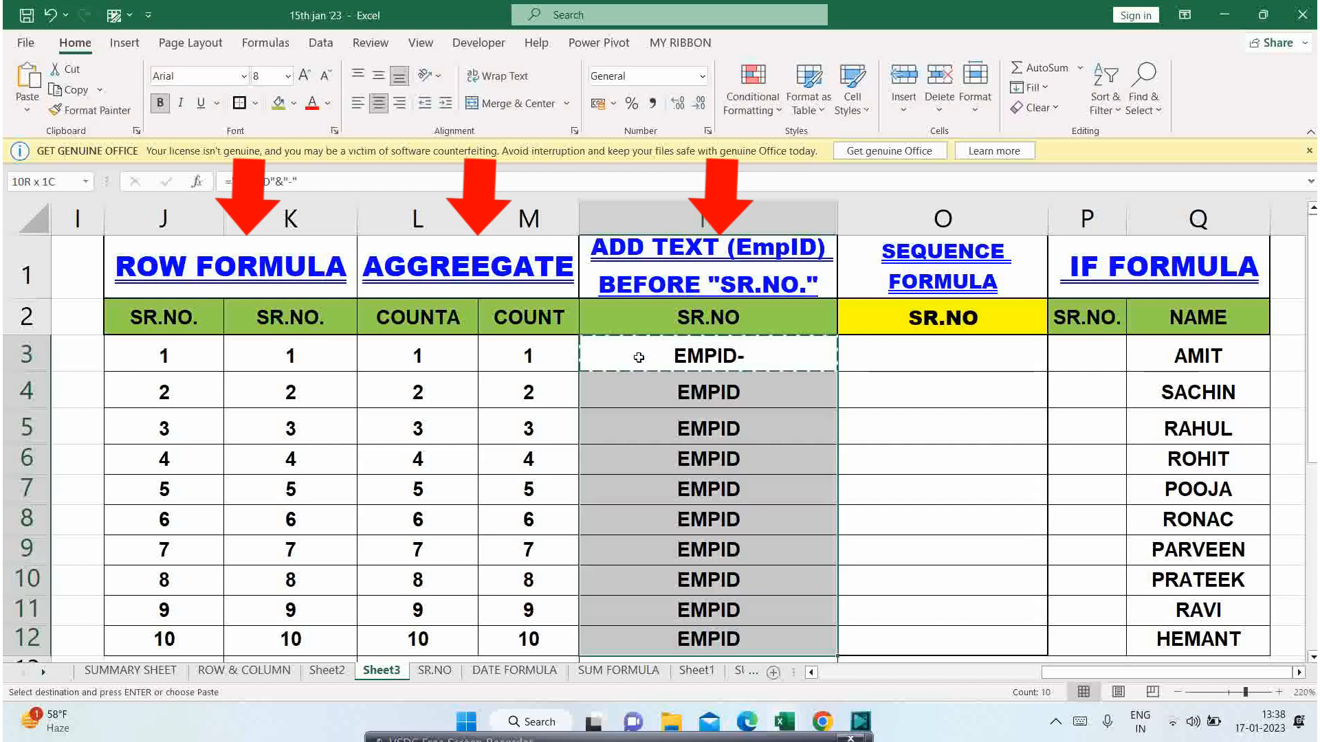
key("ctrl+v")
- Extend the N3 formula with a row-based number so it reads ="EMPID"&"-"&ROW()-ROW($N$2), and commit it
left_click(638, 358)
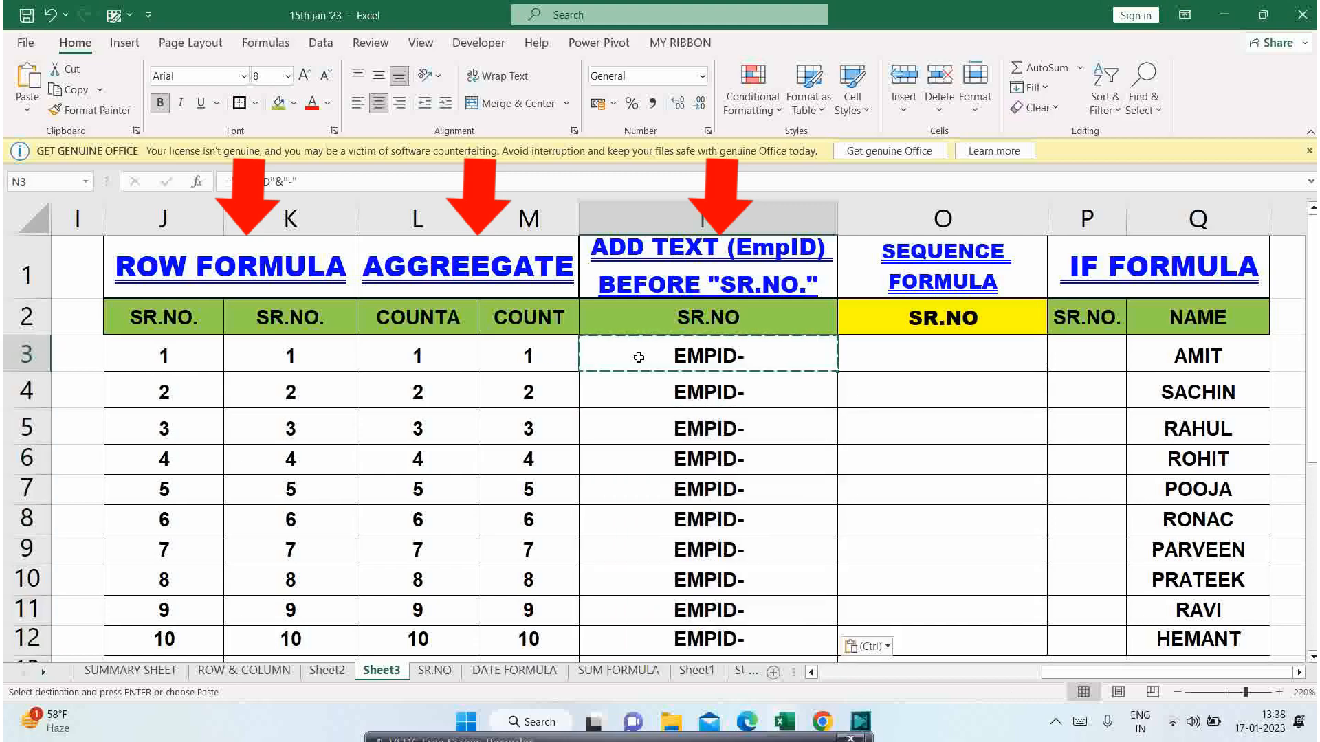
key("Escape")
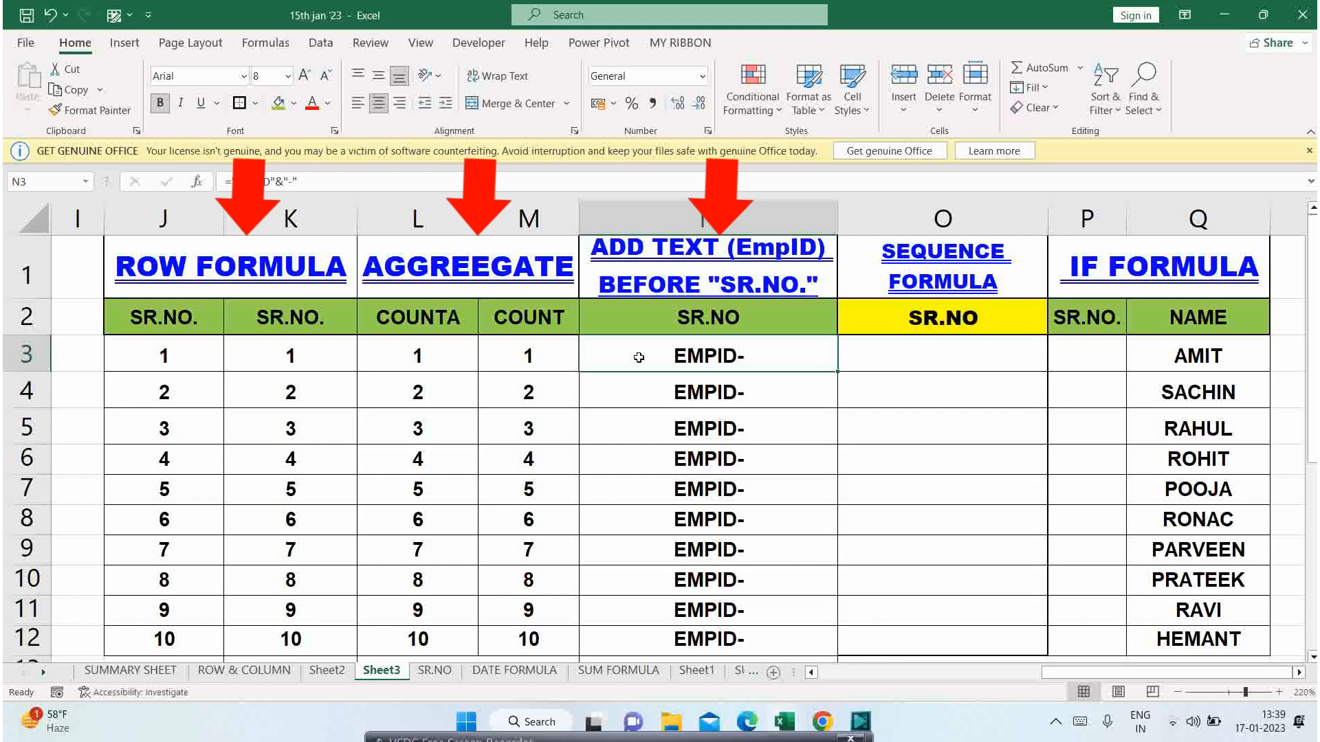
key("F2")
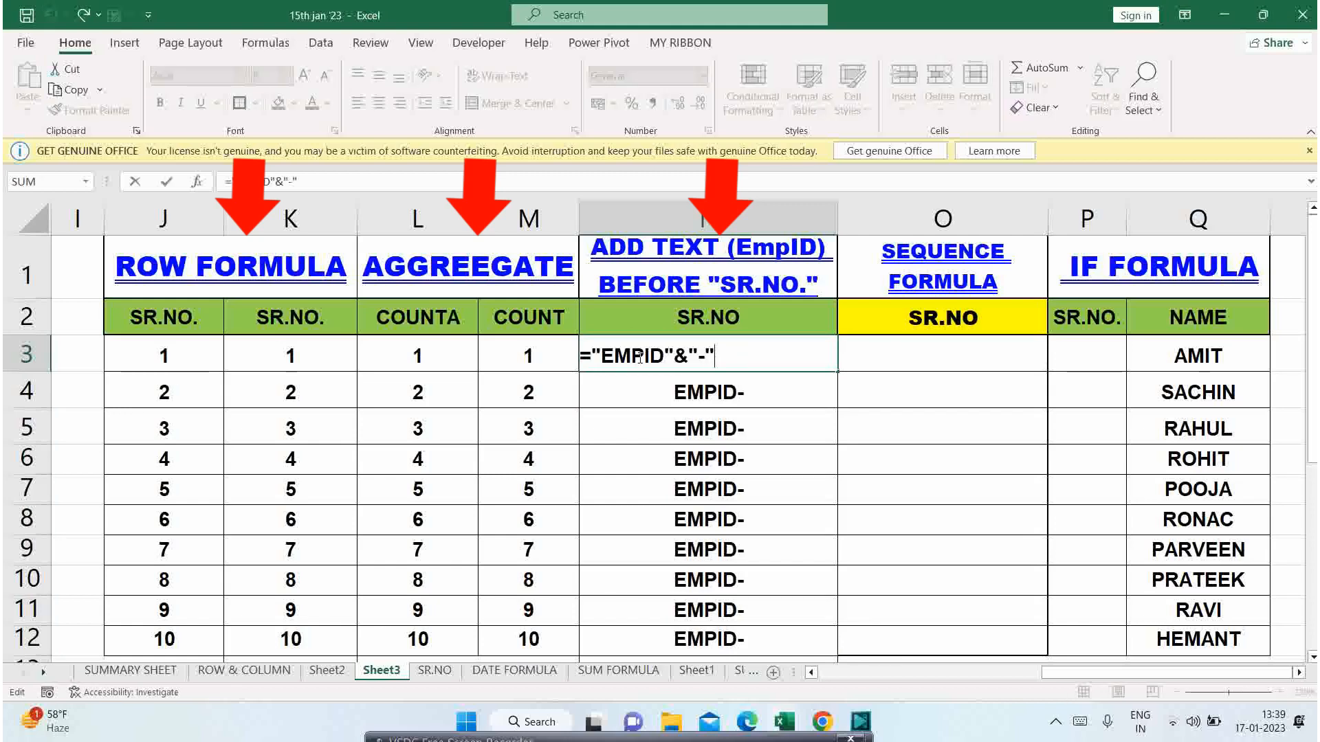
type("&ROW")
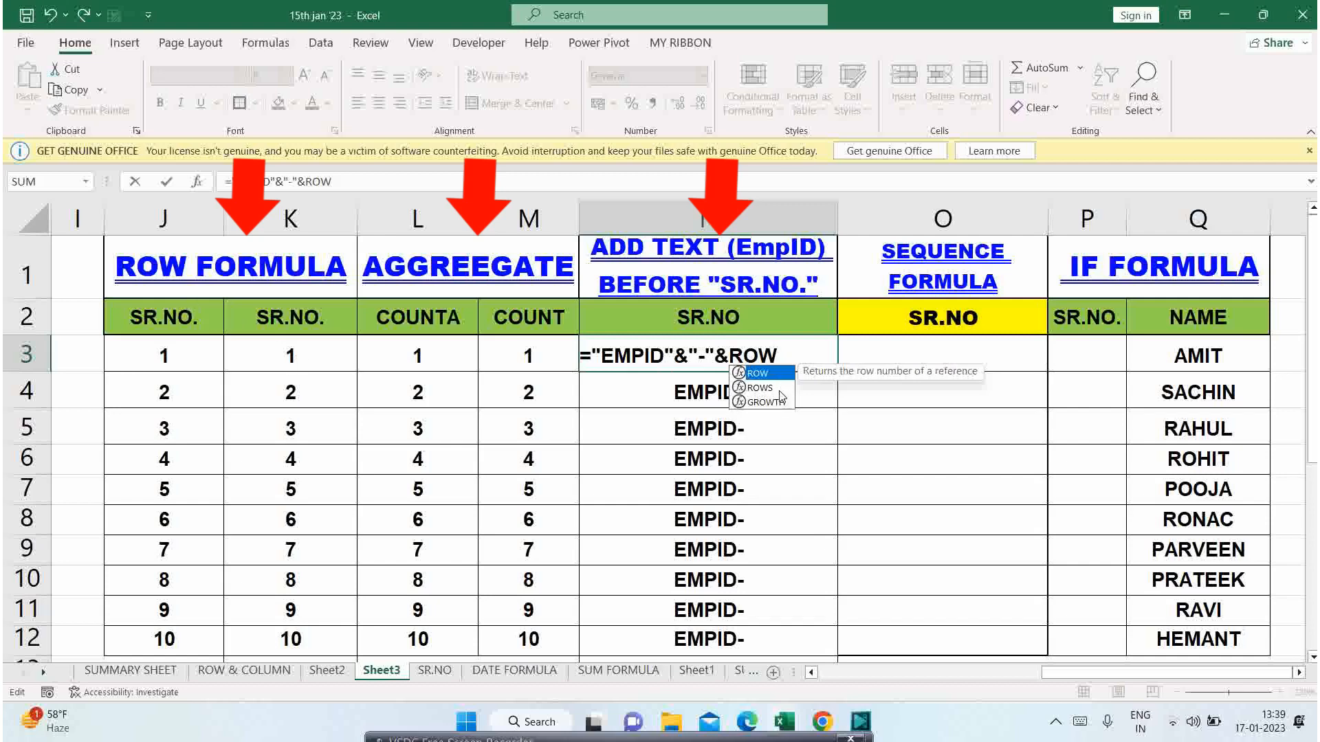
type("()-ROW(")
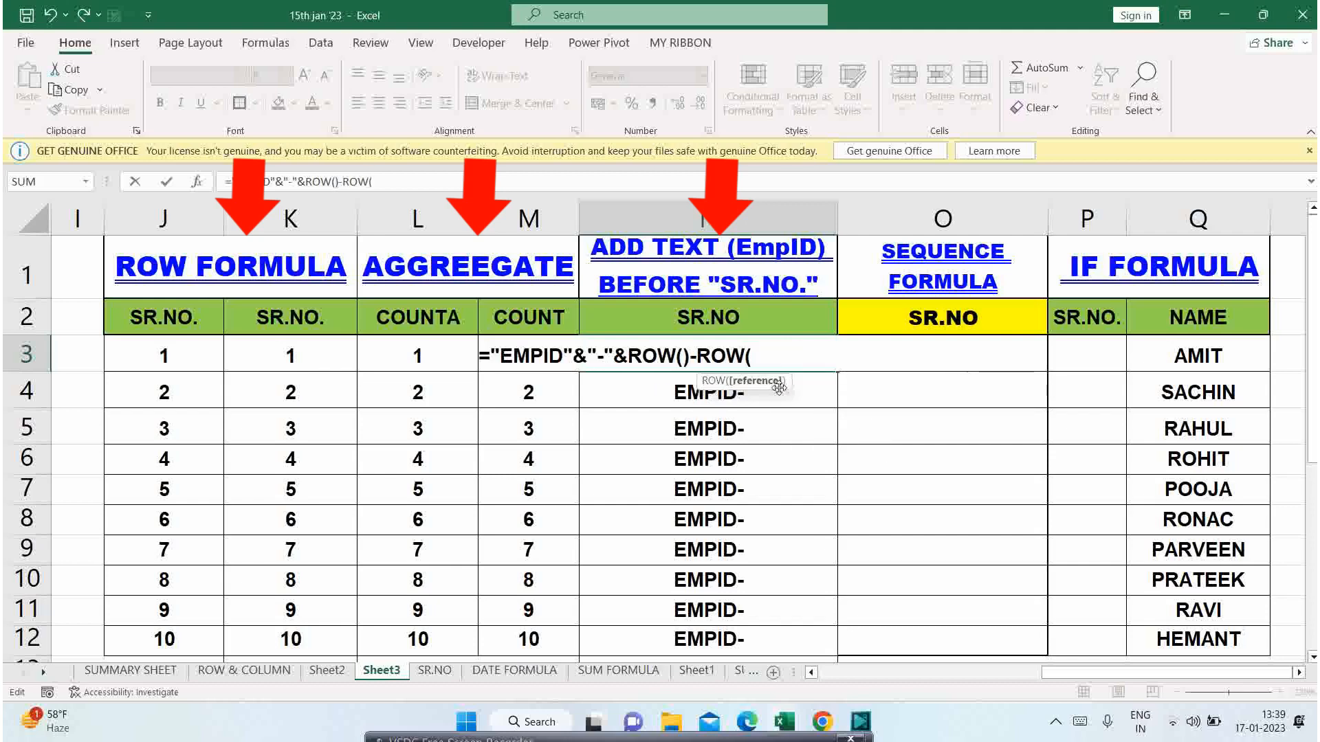
left_click(766, 326)
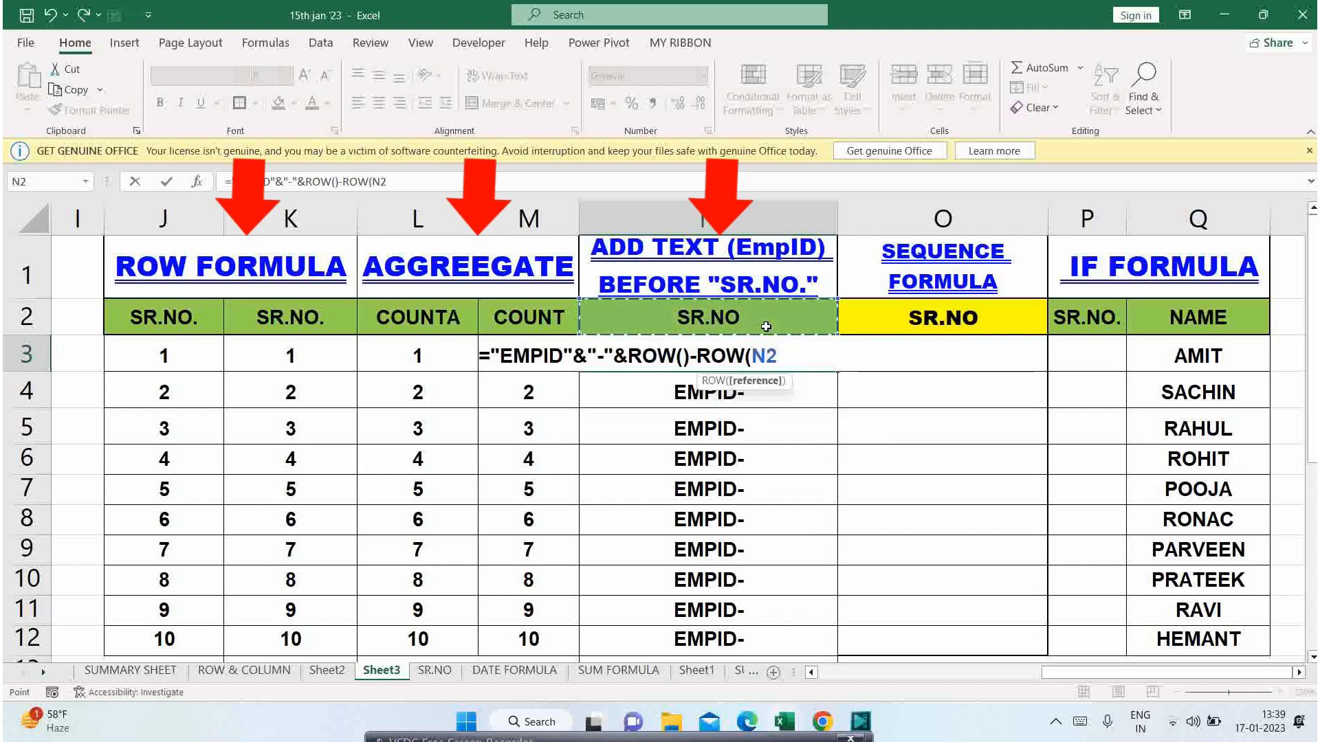
key("F4")
type(")")
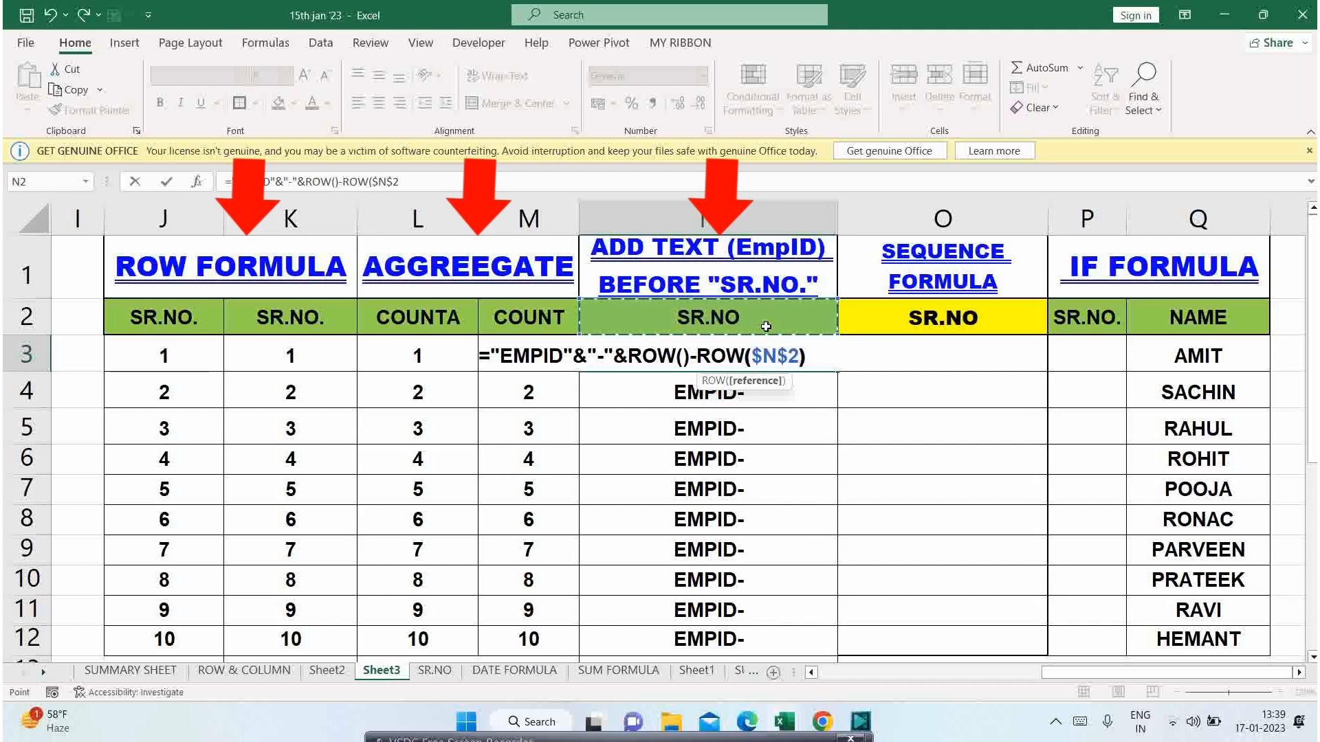
key("ctrl+Return")
- Copy the numbered EMPID formula from N3 down through N12 and clear the copy selection
key("ctrl+c")
key("Down")
key("ctrl+shift+Down")
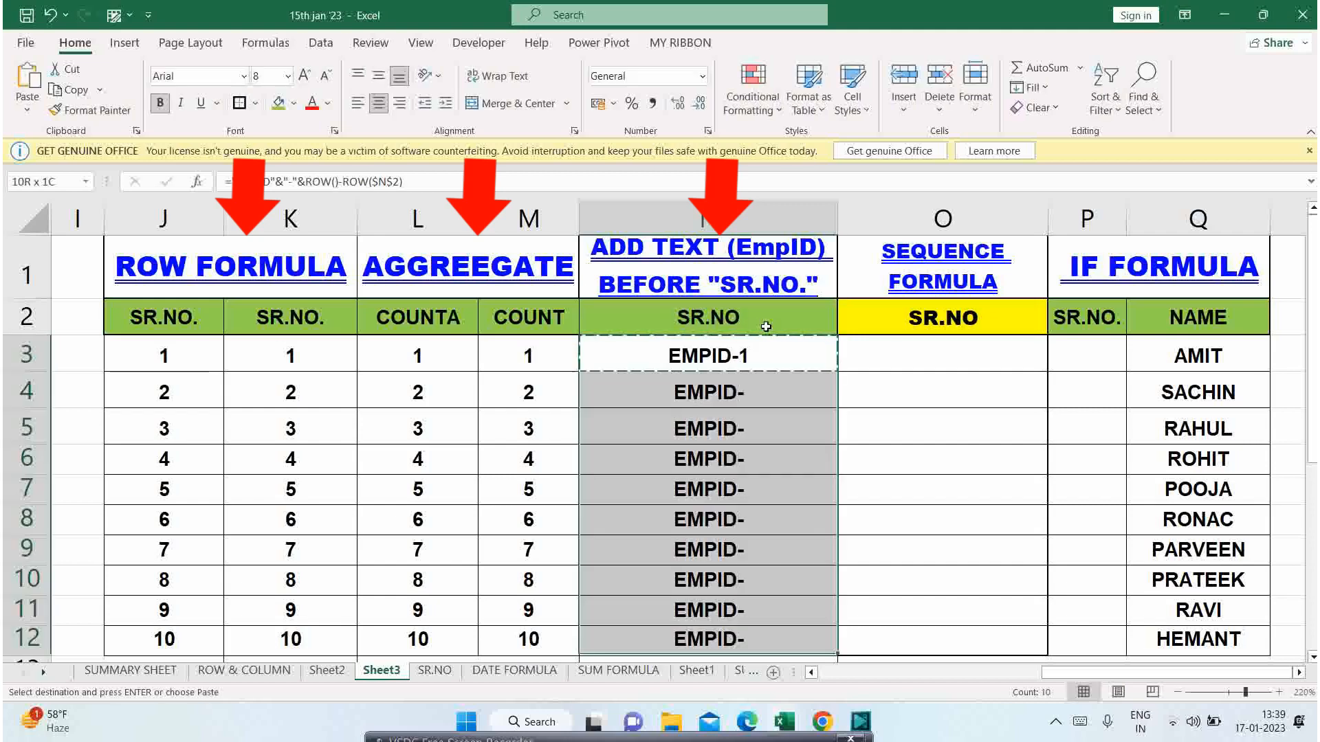
key("ctrl+v")
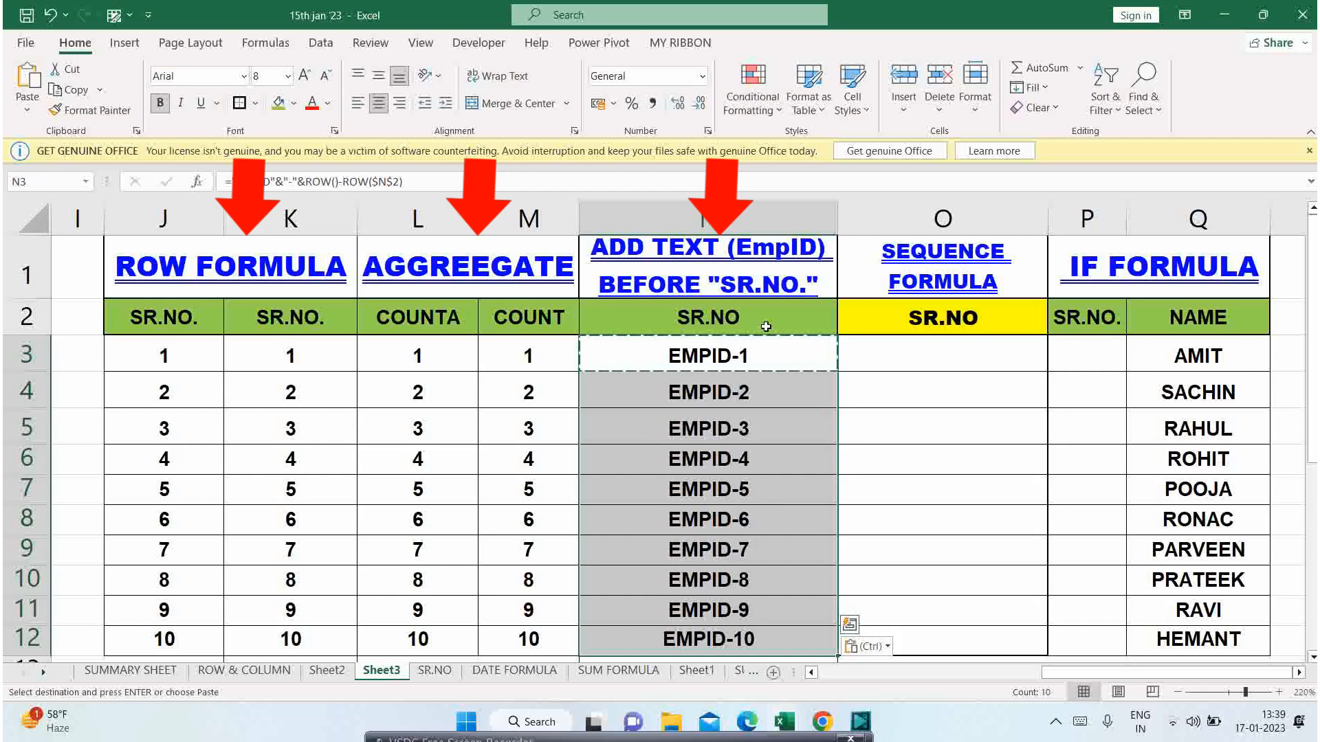
key("Escape")
- Add spaces around EMPID and around the hyphen inside the quoted texts of the N3 formula, and commit it
key("F2")
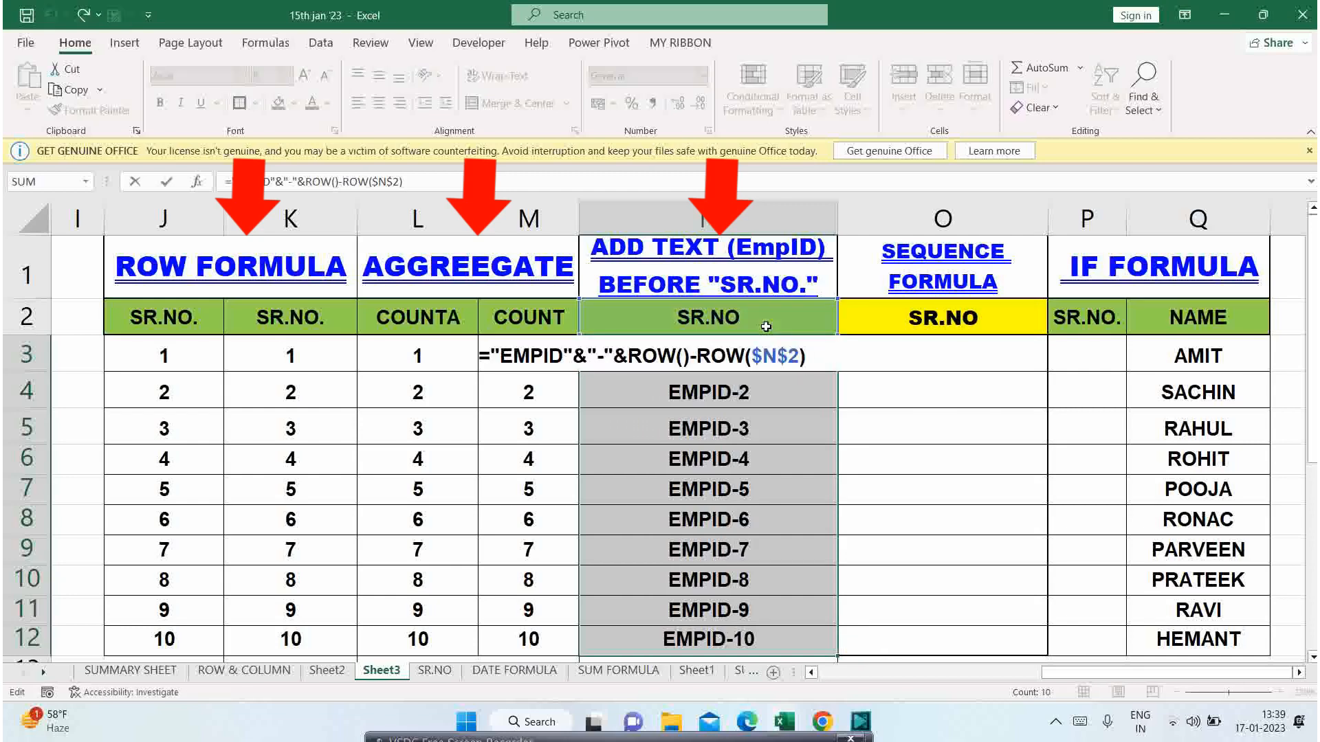
left_click(602, 355)
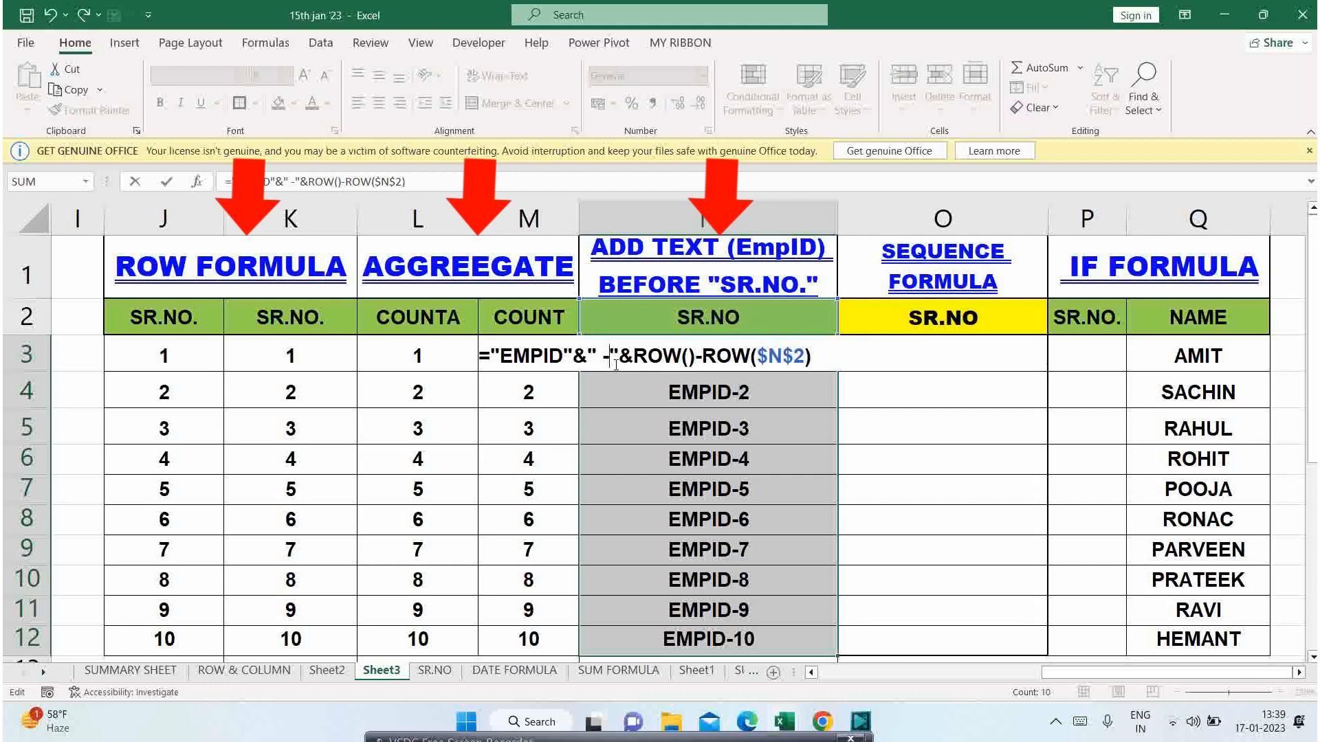
left_click(565, 355)
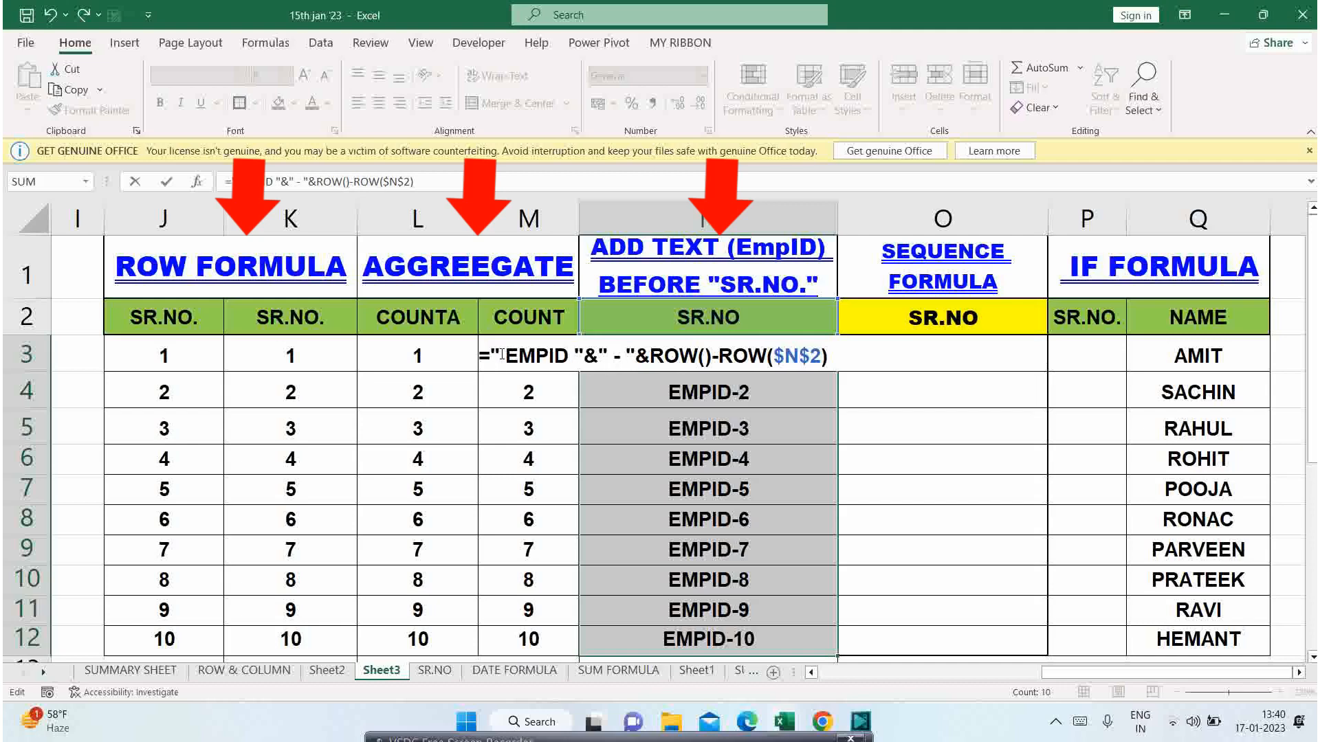
key("Return")
- Copy the spaced EMPID formula from N3 down through N12 and clear the copy selection
key("Up")
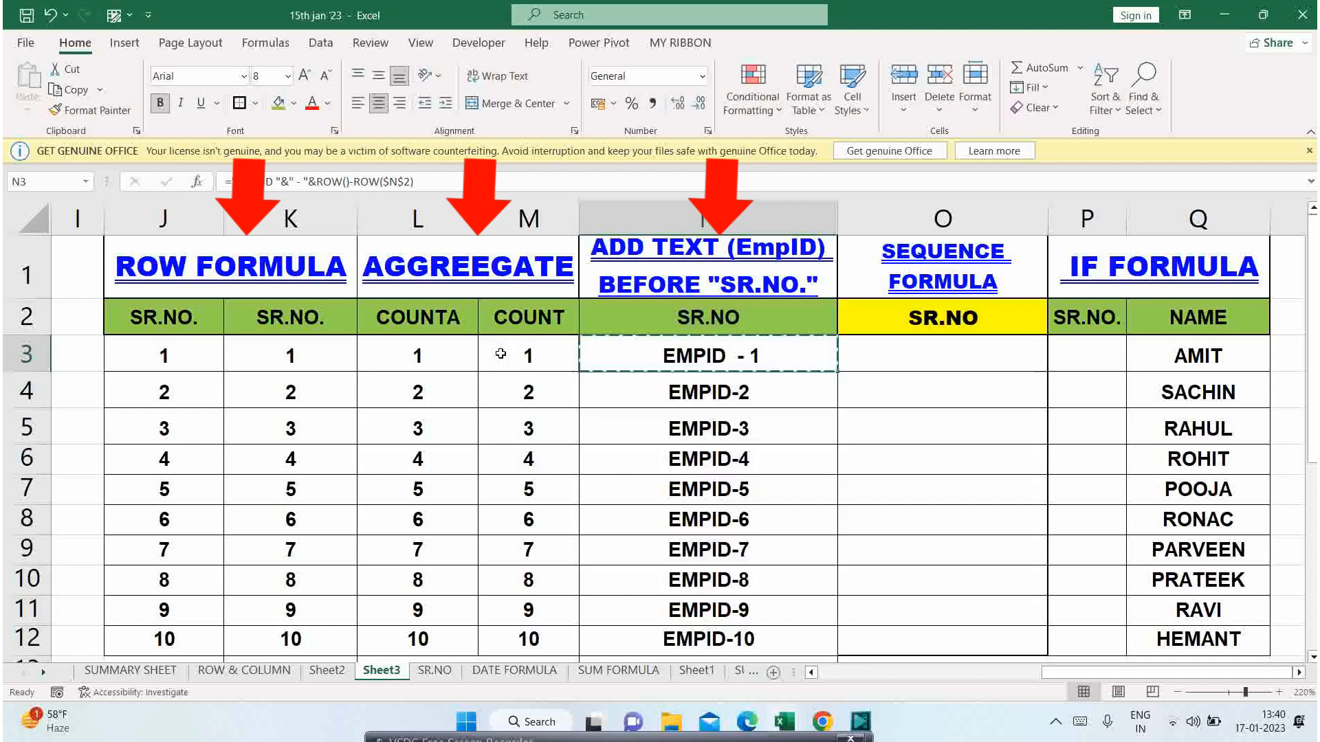
key("ctrl+c")
key("ctrl+shift+Down")
key("ctrl+v")
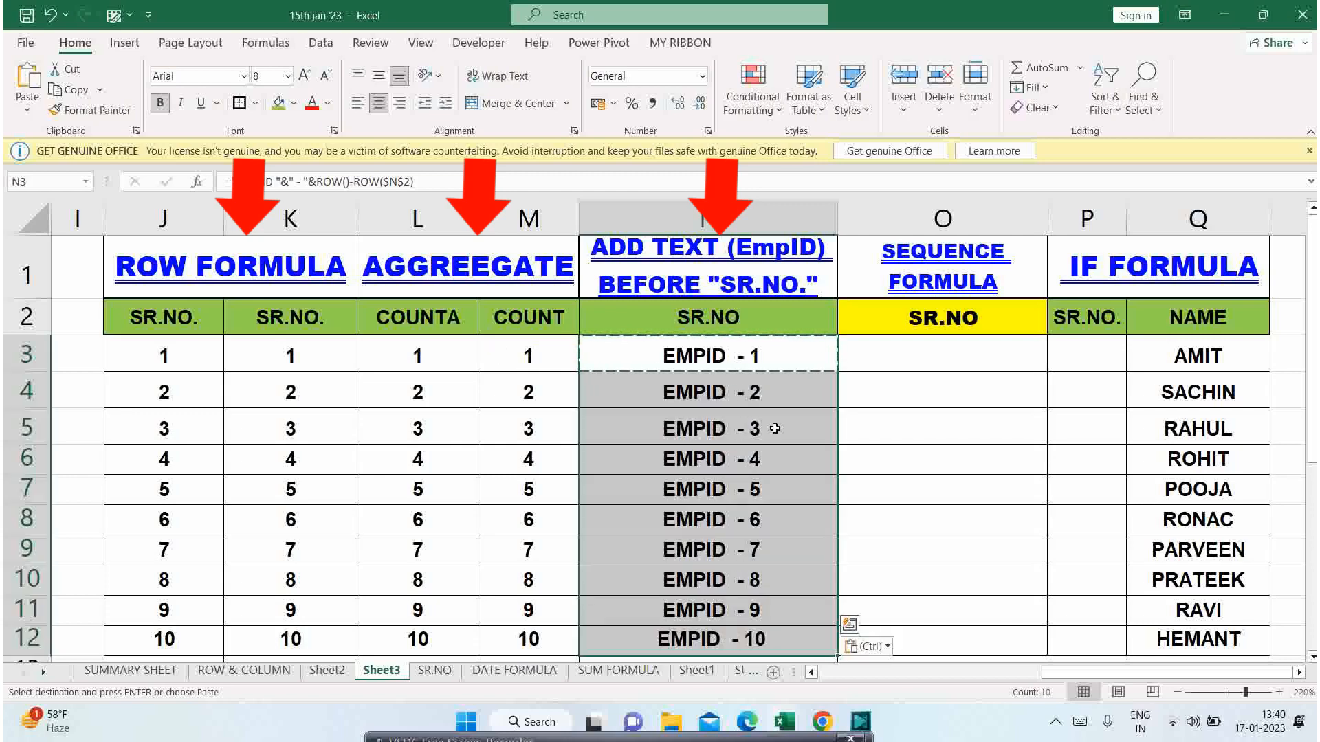
key("Escape")
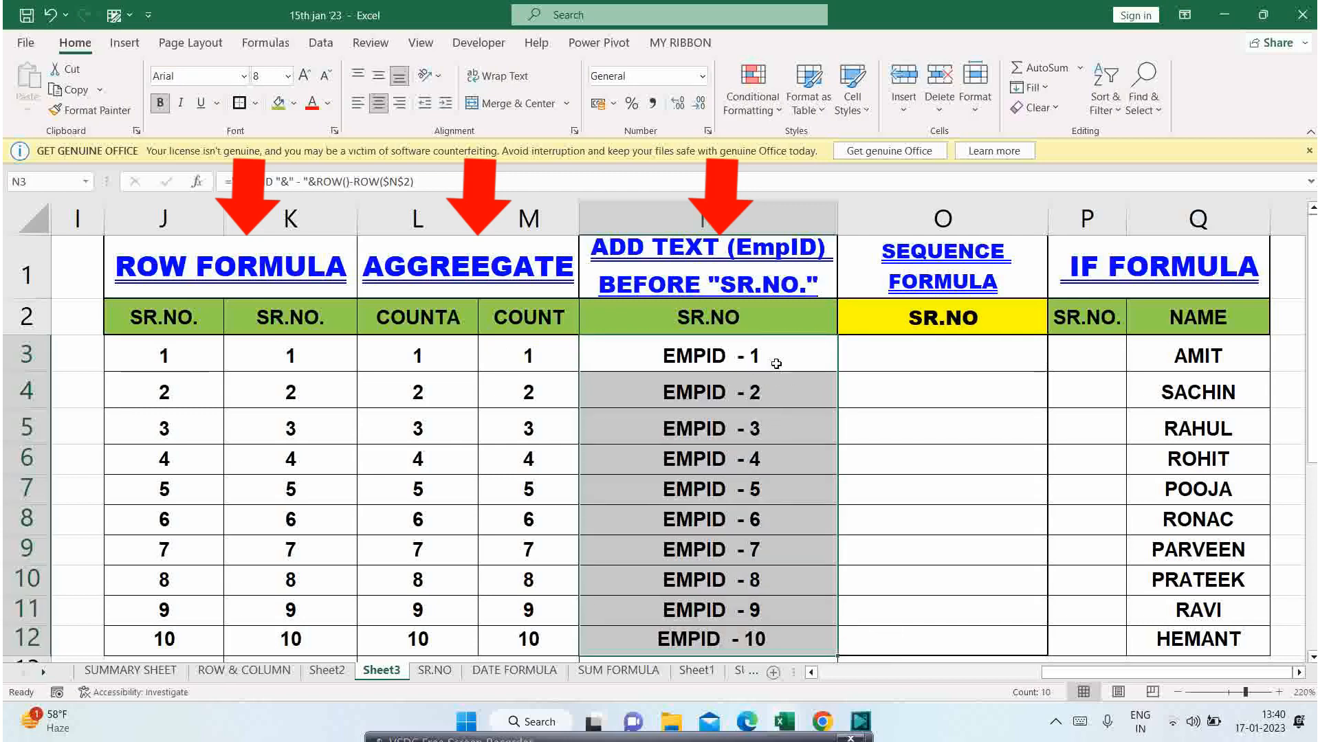
- Fill the SR.NO header cell O2 under SEQUENCE FORMULA with the same green as the other headers
left_click(940, 361)
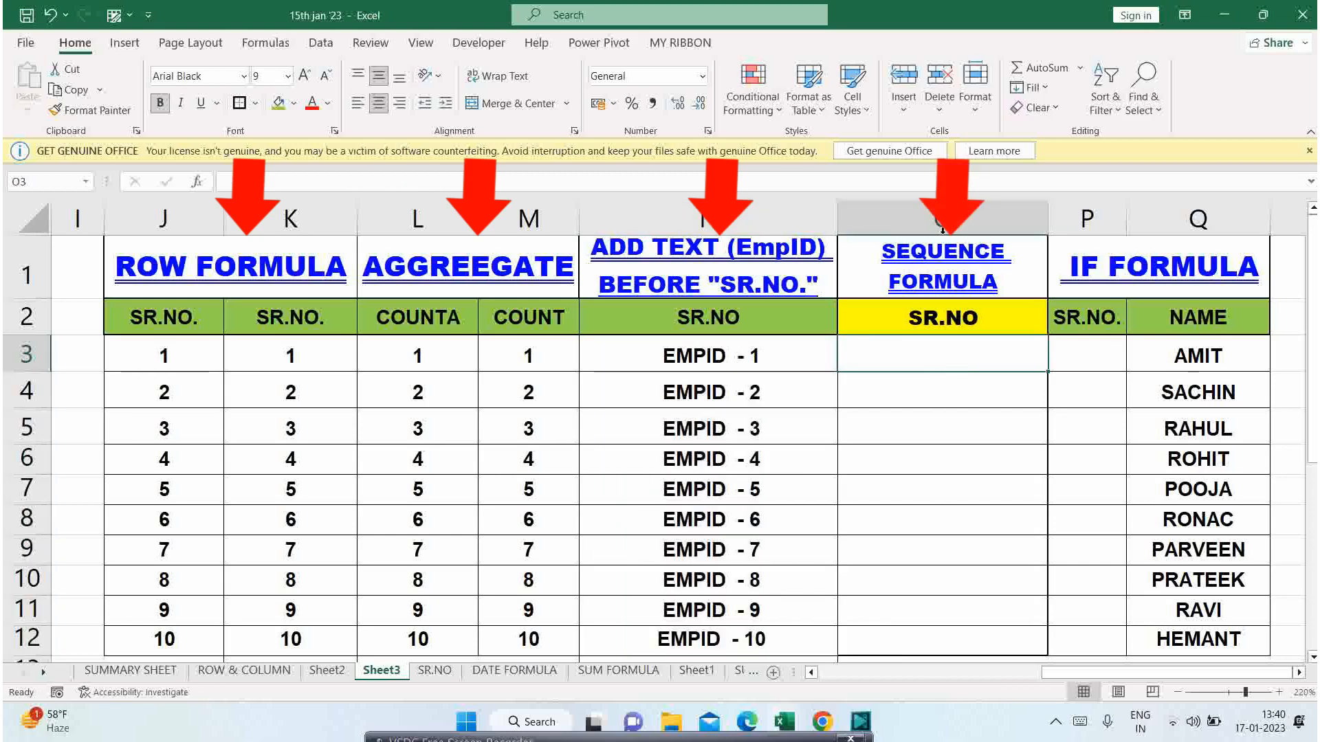
left_click(920, 325)
left_click(278, 103)
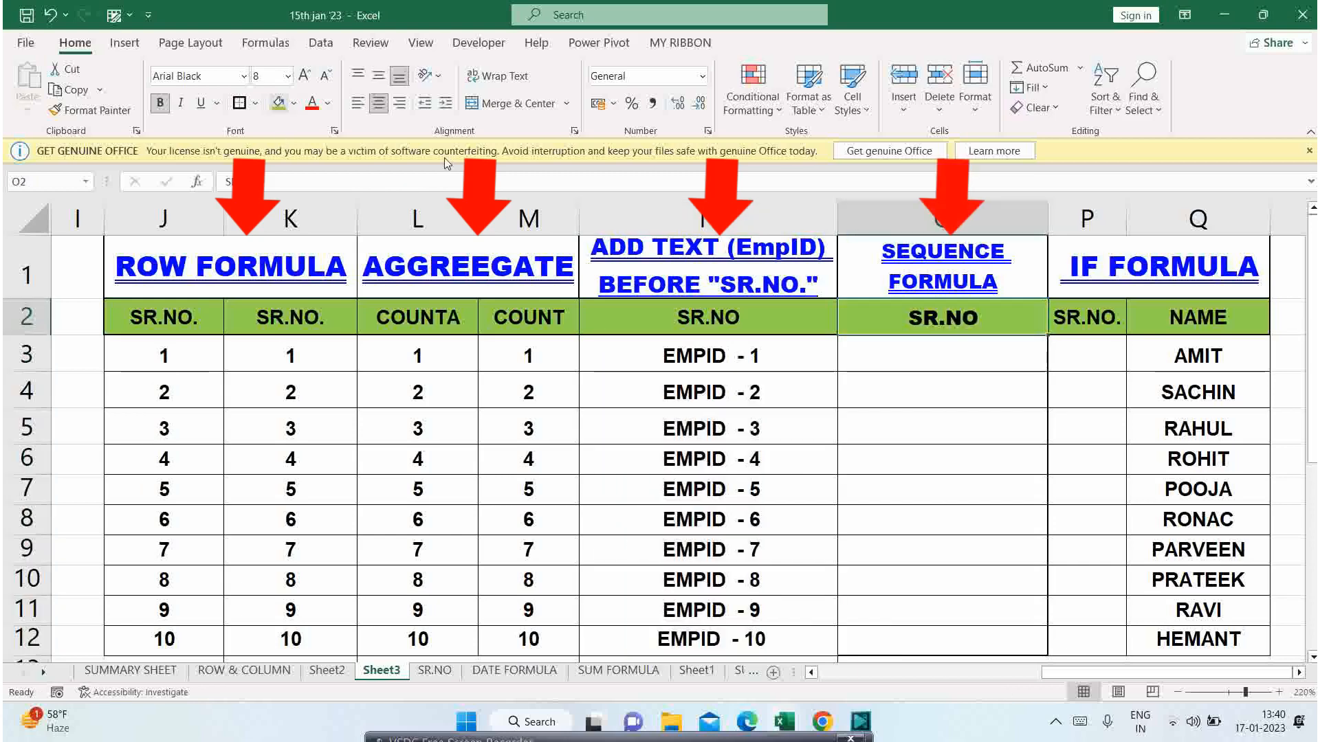
- Generate ten serial numbers from O3 downward with the formula =SEQUENCE(10)
left_click(963, 347)
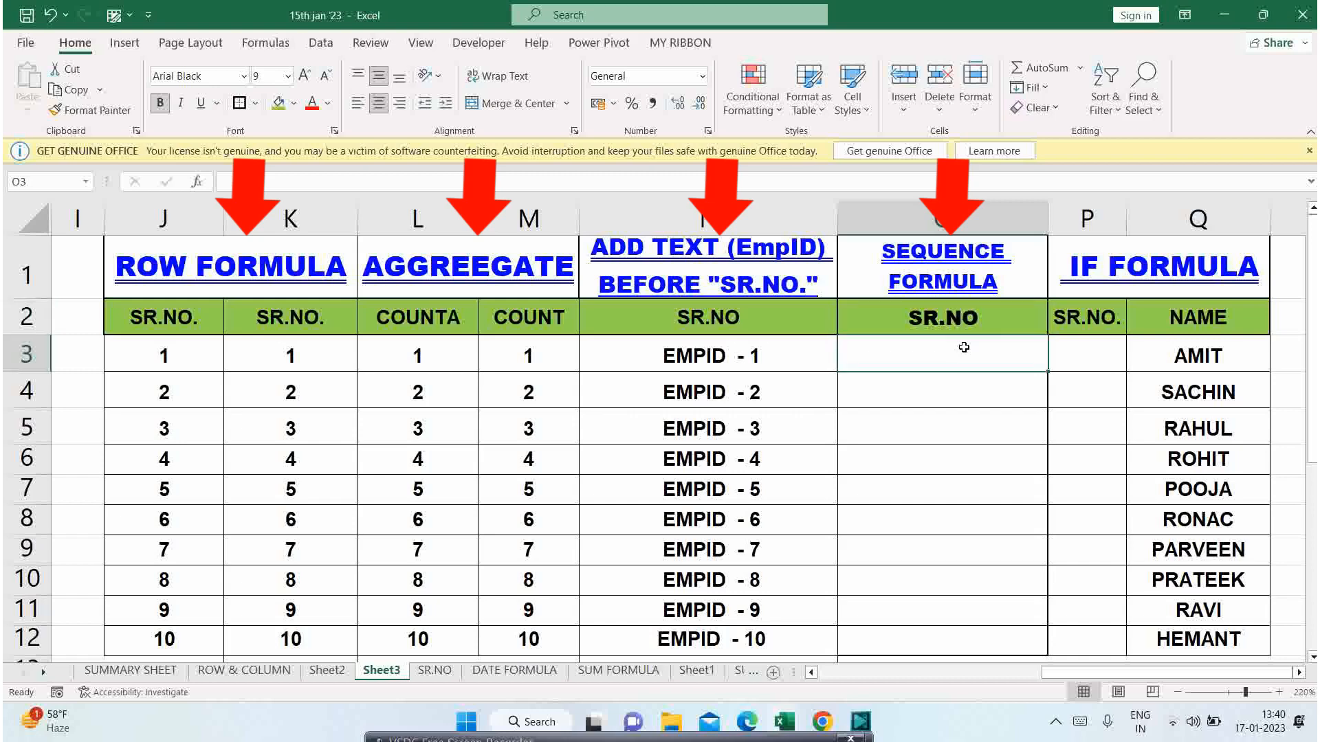
type("=SE")
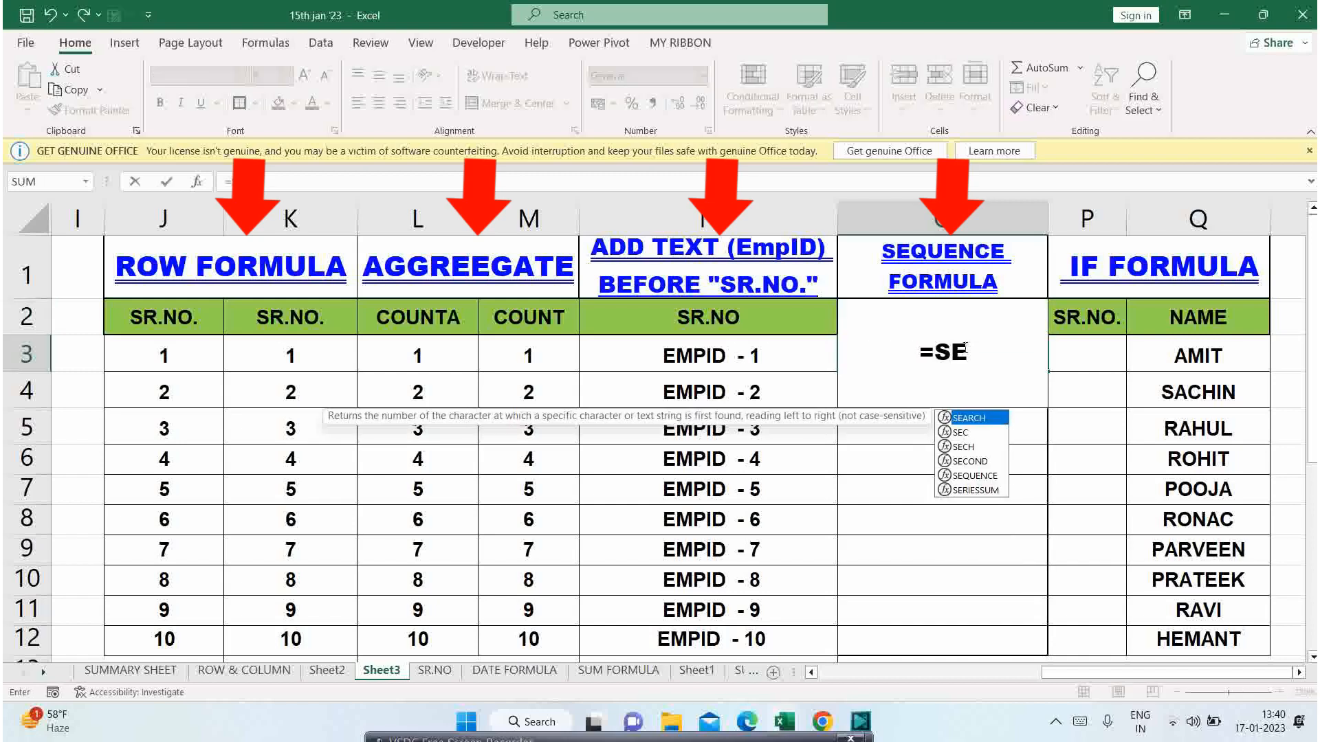
key("Down")
key("Down")
key("Down")
key("Down")
key("Tab")
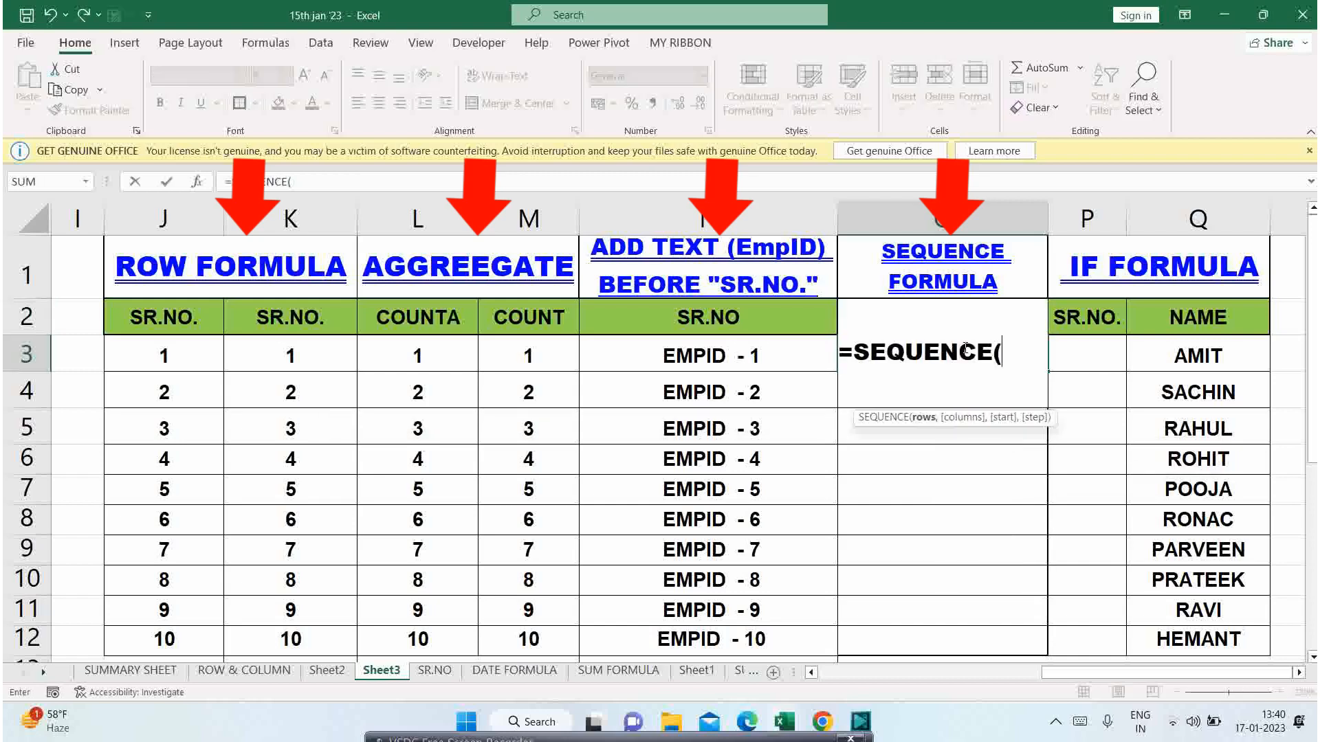
type("10)")
key("Return")
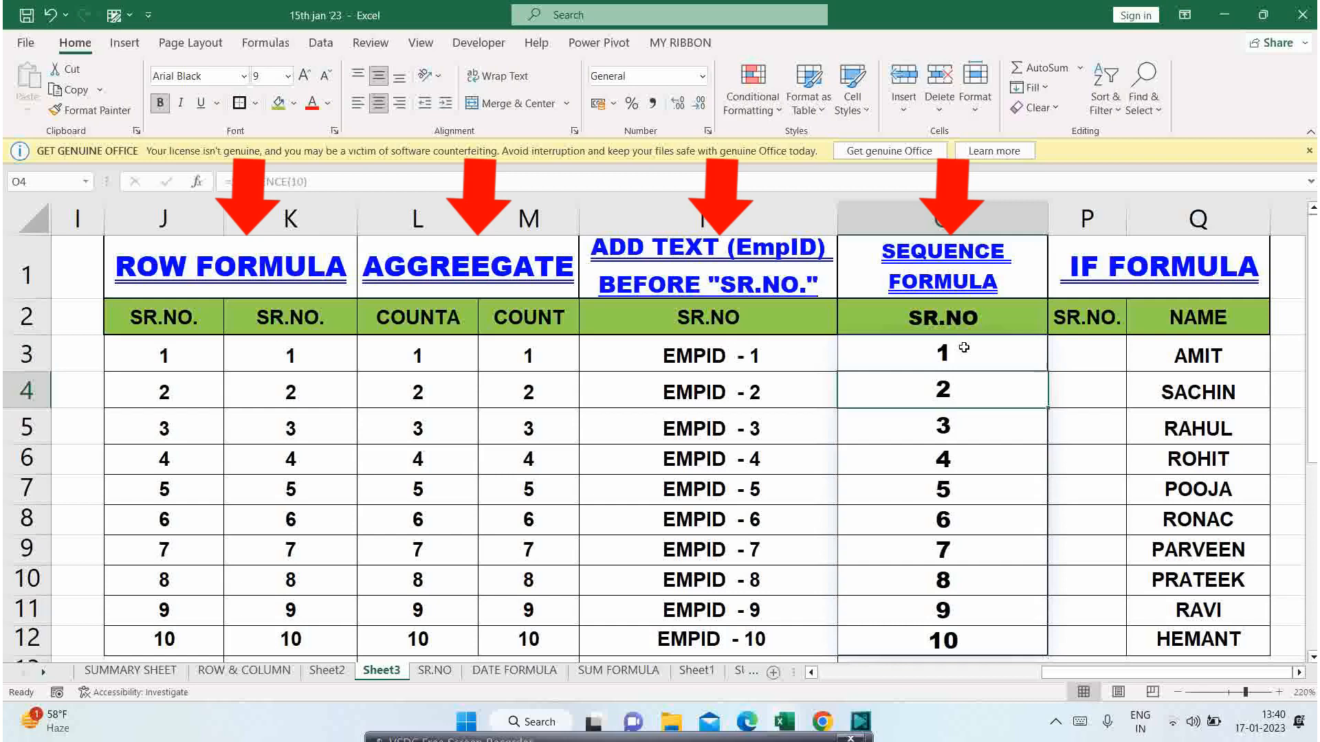
- Change the O3 formula to =SEQUENCE(100) and check the end of the generated list
left_click(964, 348)
double_click(964, 348)
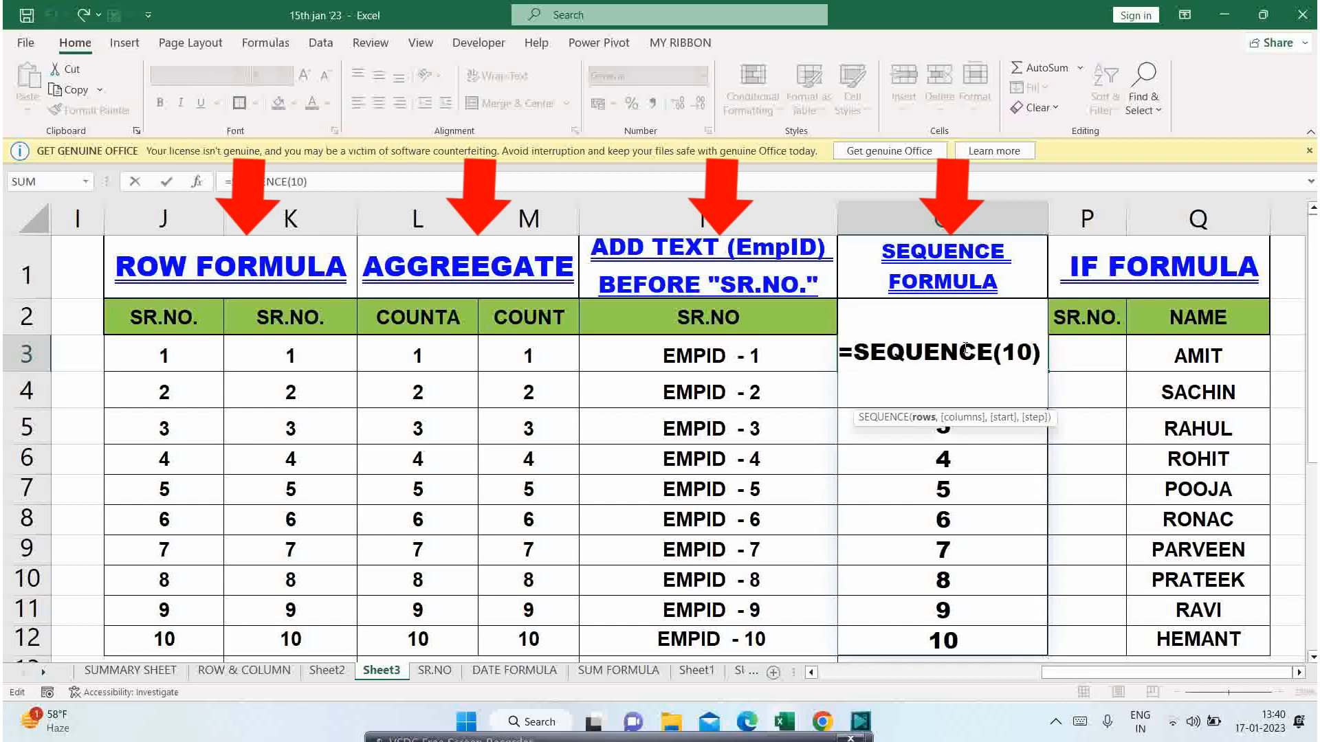
type("0")
key("Return")
left_click(964, 347)
key("ctrl+c")
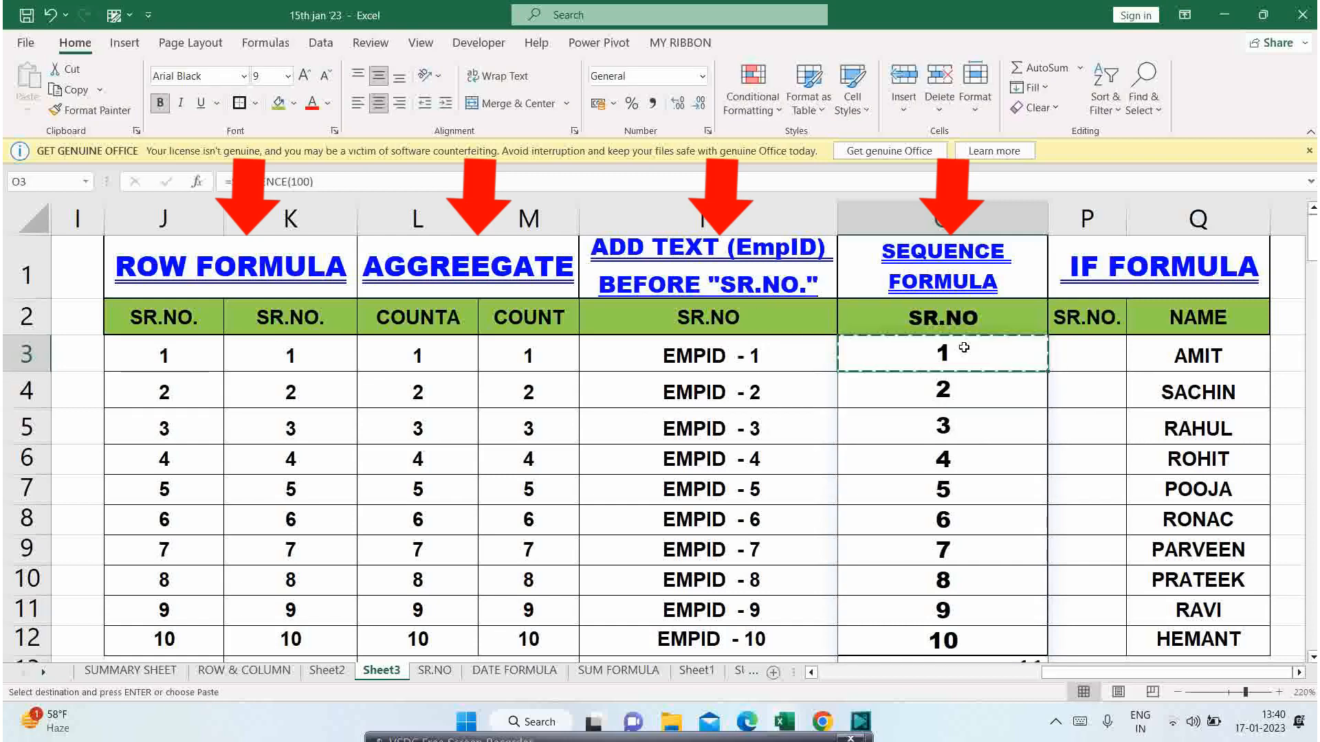
key("ctrl+Down")
key("ctrl+Up")
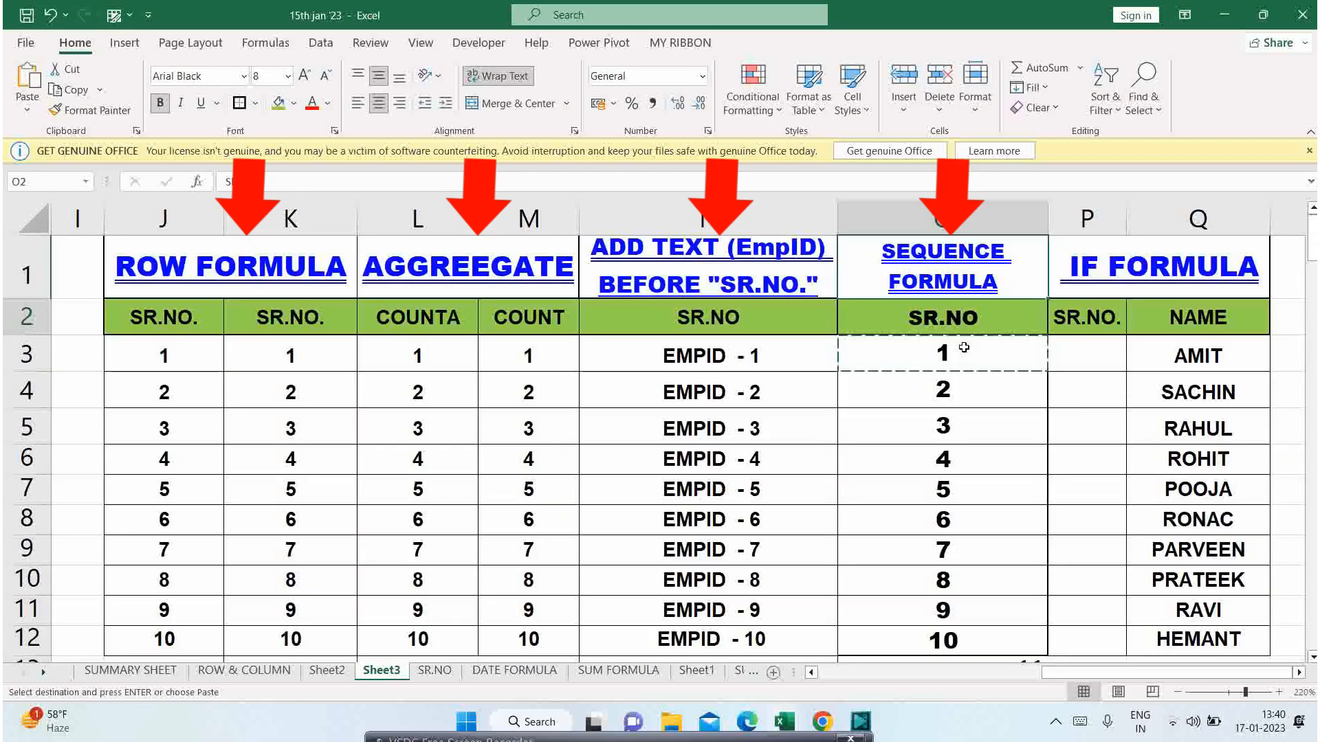
- Set the O3 formula back to =SEQUENCE(10) and commit it
double_click(963, 348)
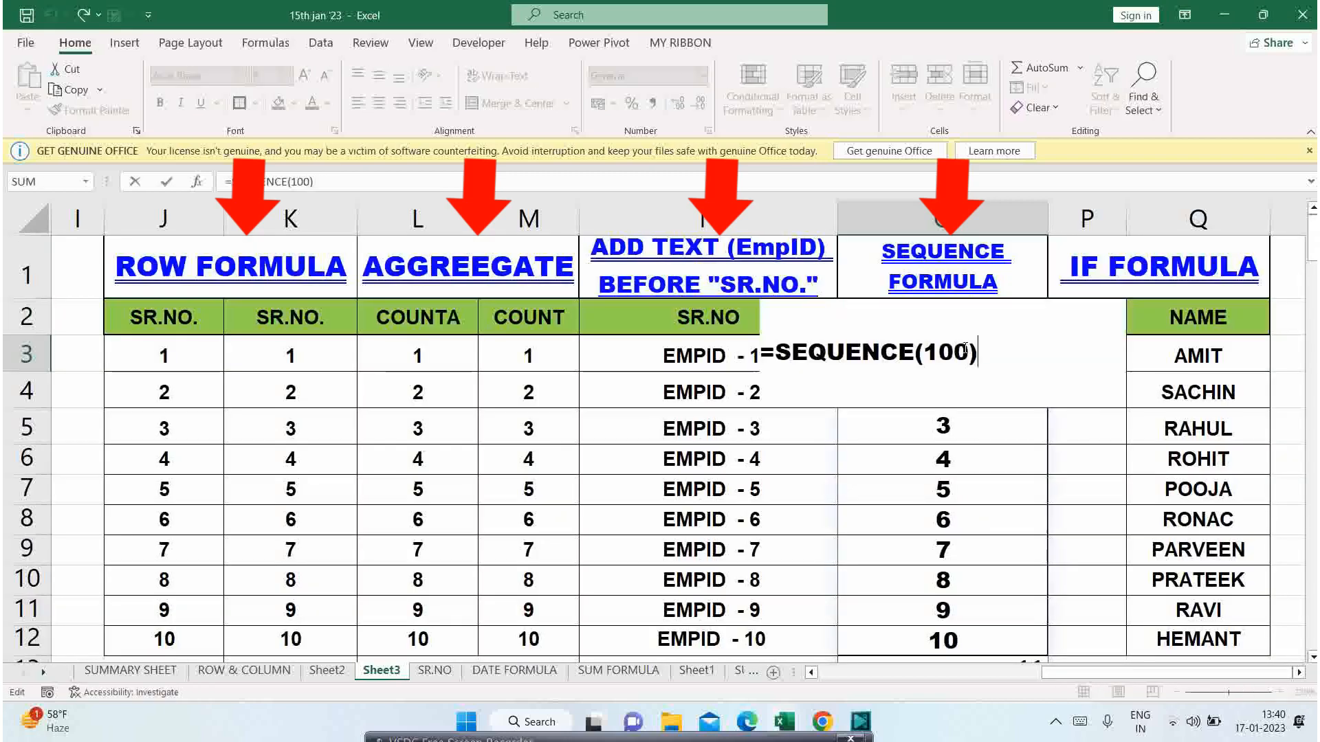
key("BackSpace")
key("Return")
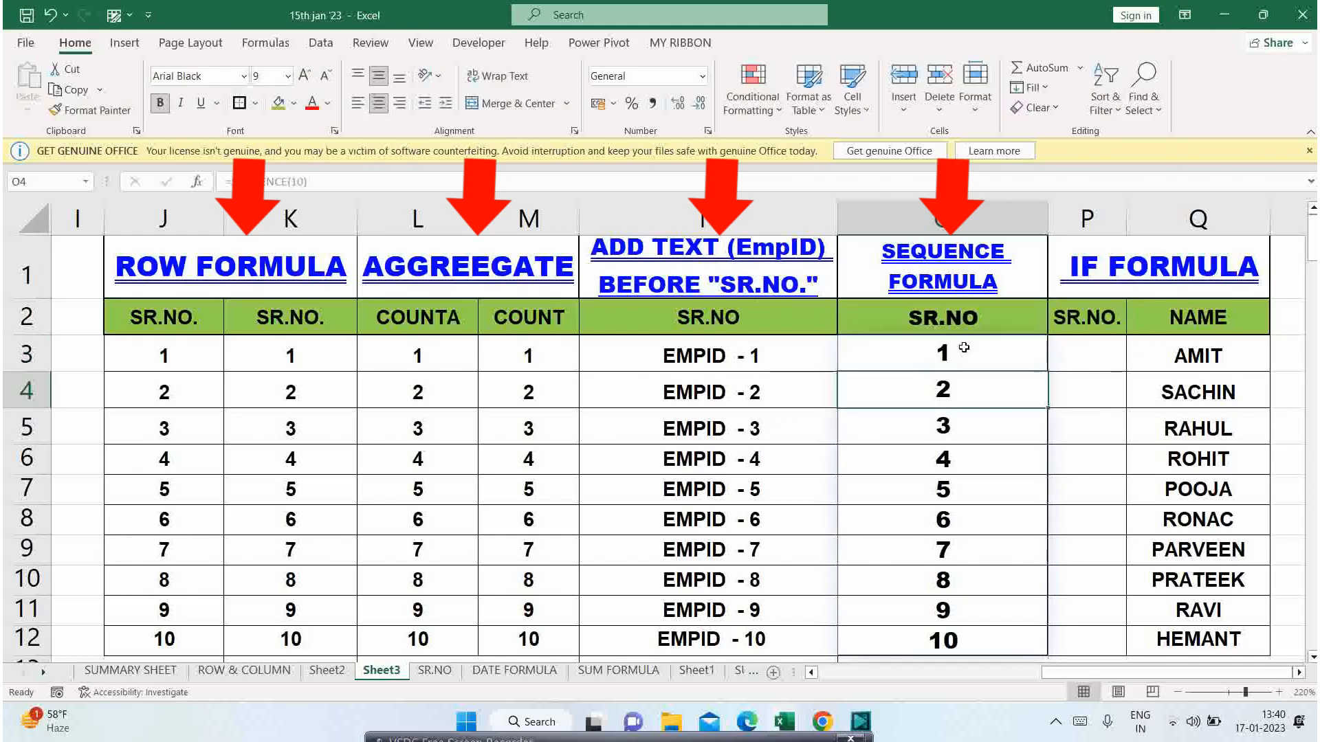
- Narrow the SEQUENCE FORMULA column O and widen the SR.NO. column P under IF FORMULA
key("ctrl+Down")
key("ctrl+Up")
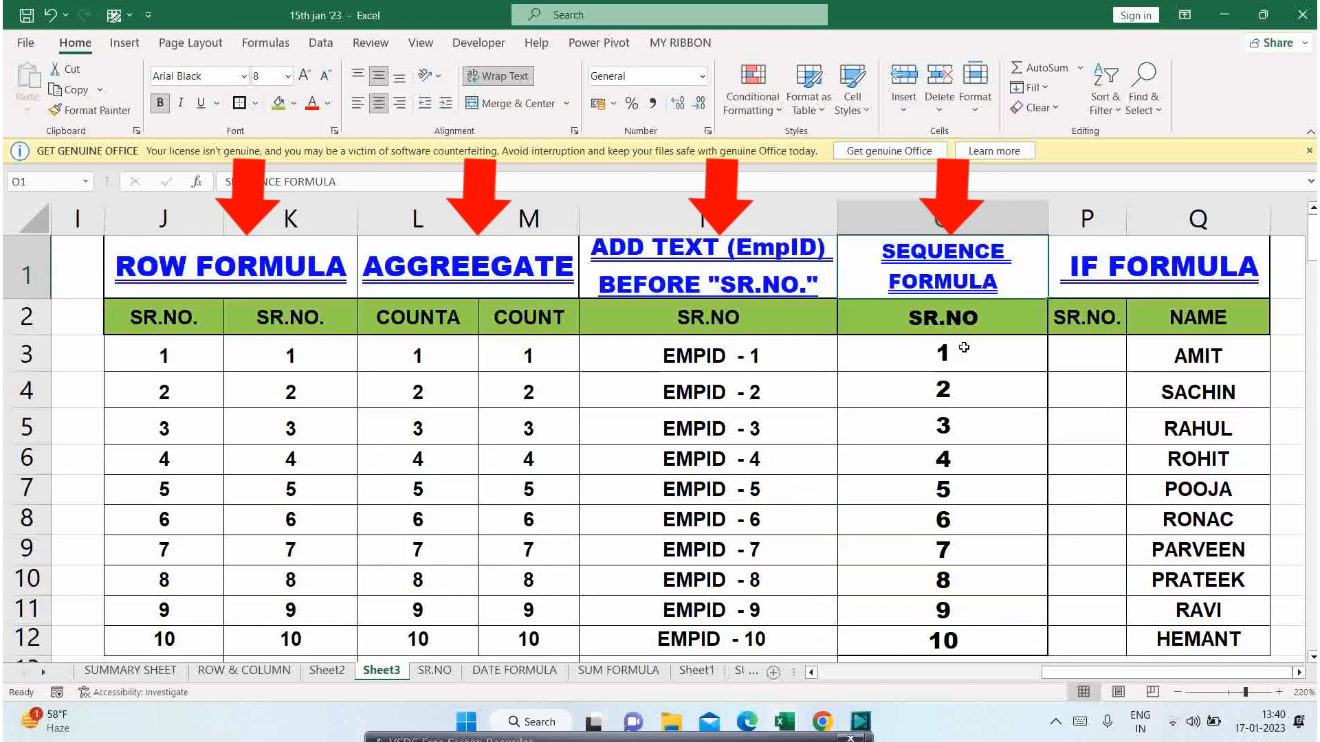
key("Down")
key("Right")
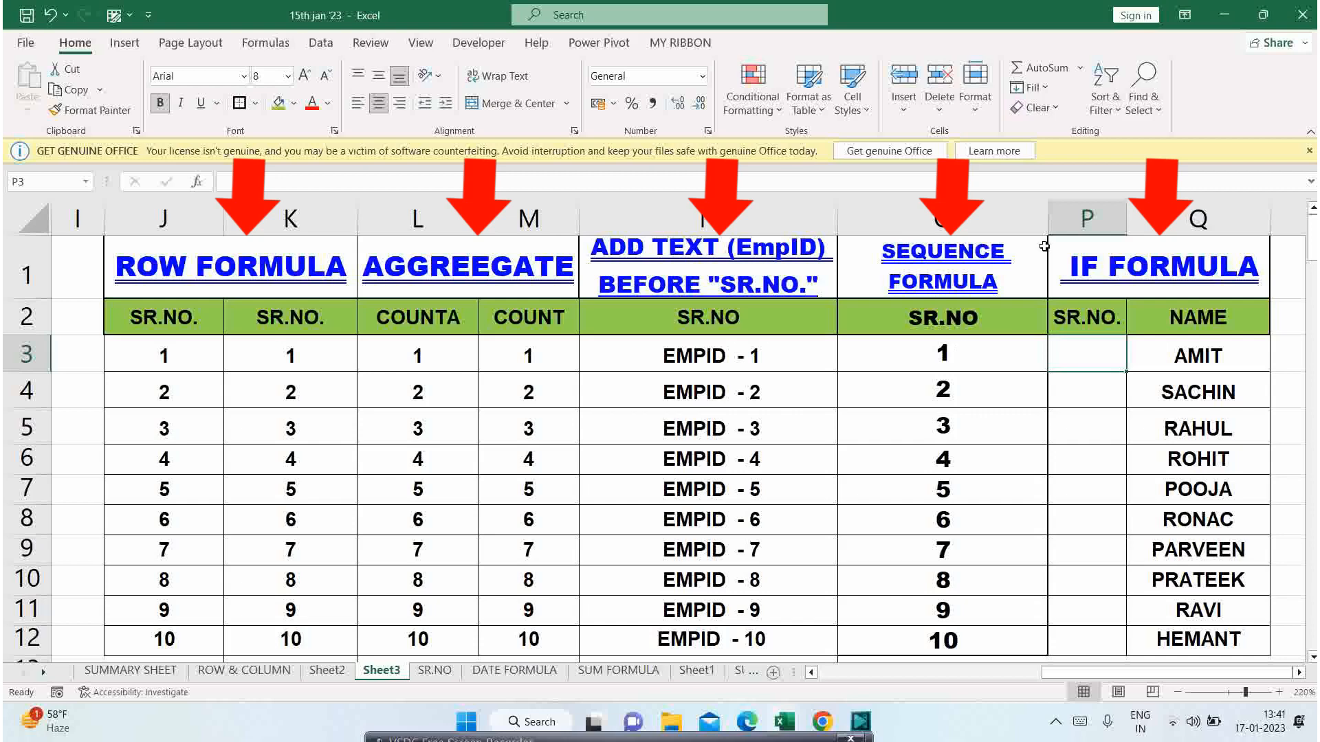
left_click_drag(1047, 219, 966, 219)
double_click(967, 219)
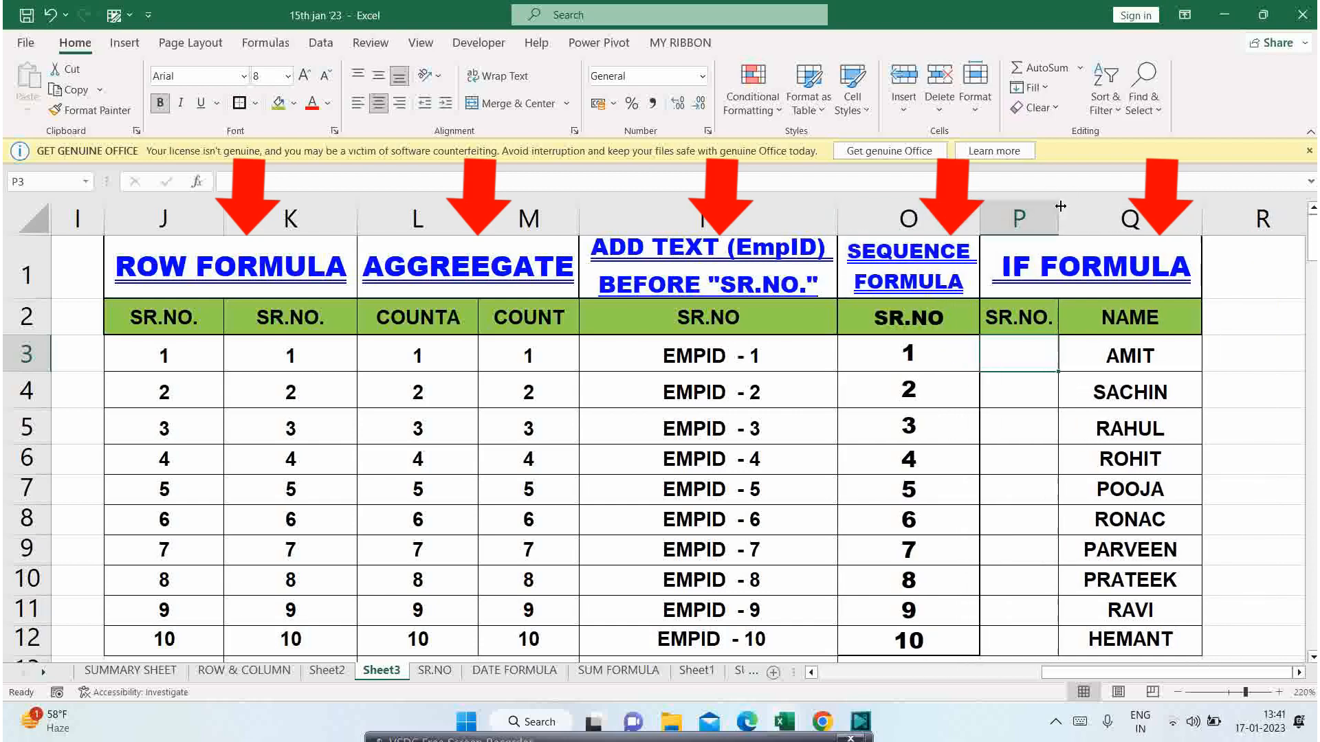
left_click_drag(1060, 211, 1270, 212)
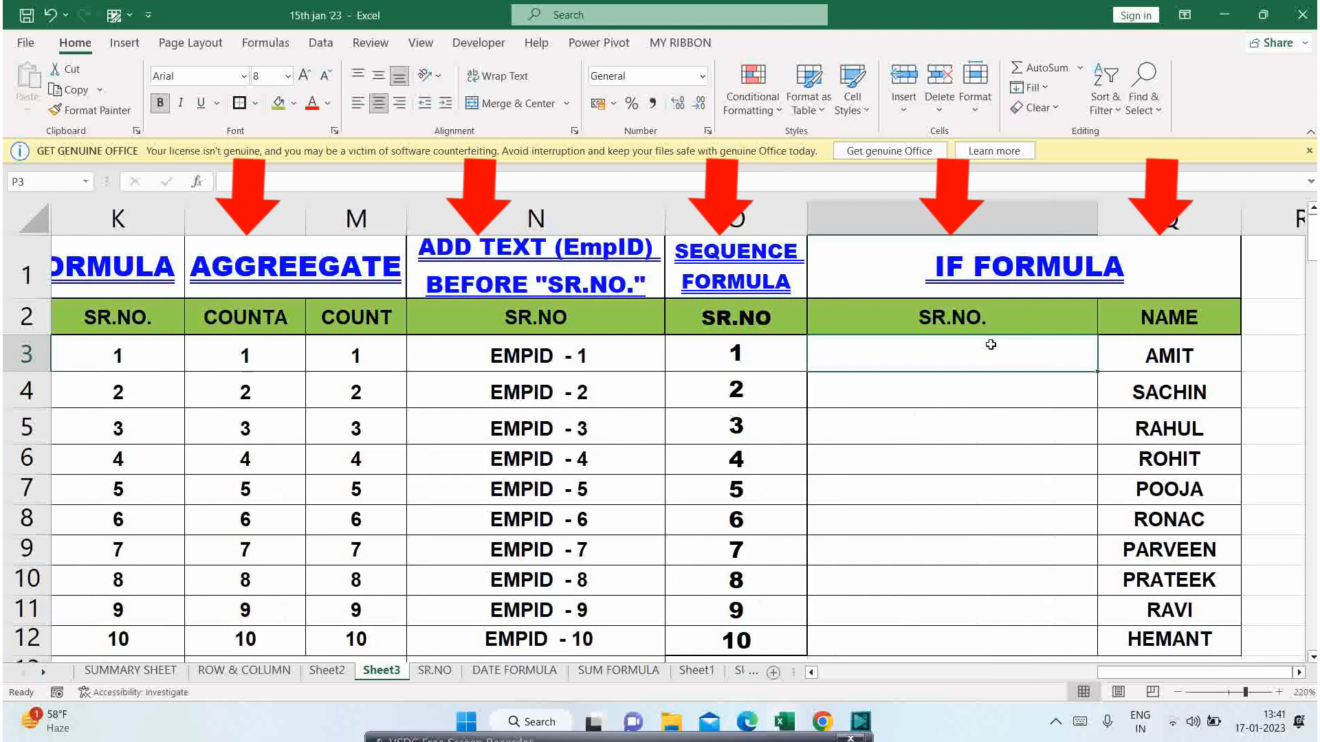
- Enter the formula =IF(Q3="","",1) in P3 under IF FORMULA
type("=IF(")
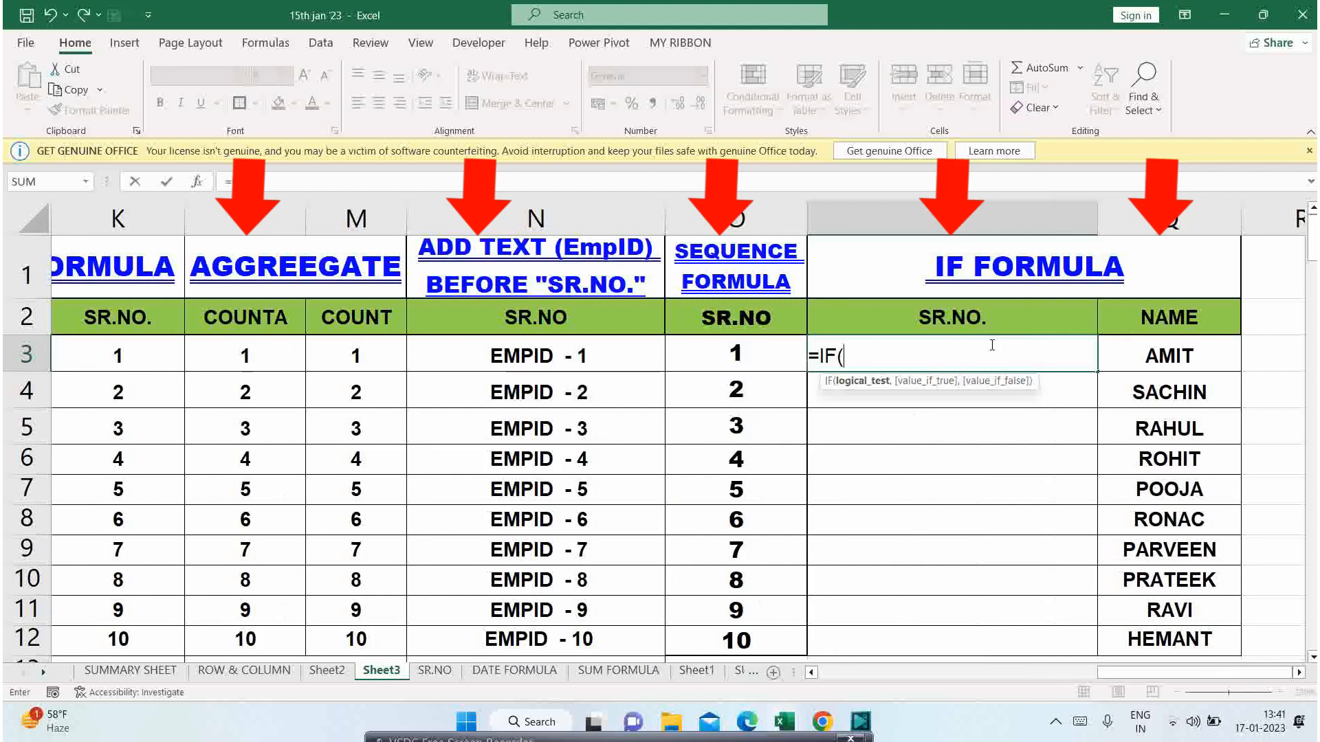
left_click(1146, 355)
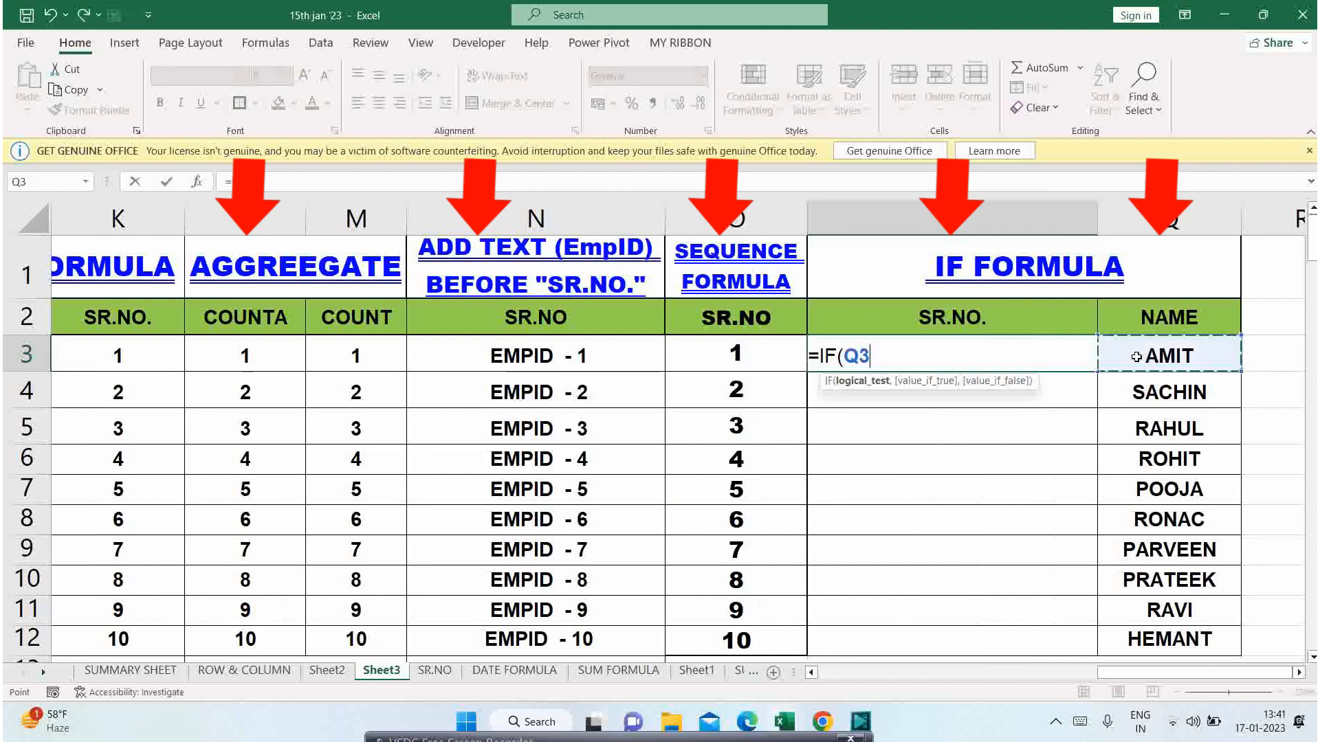
type("=")
type("\"\",")
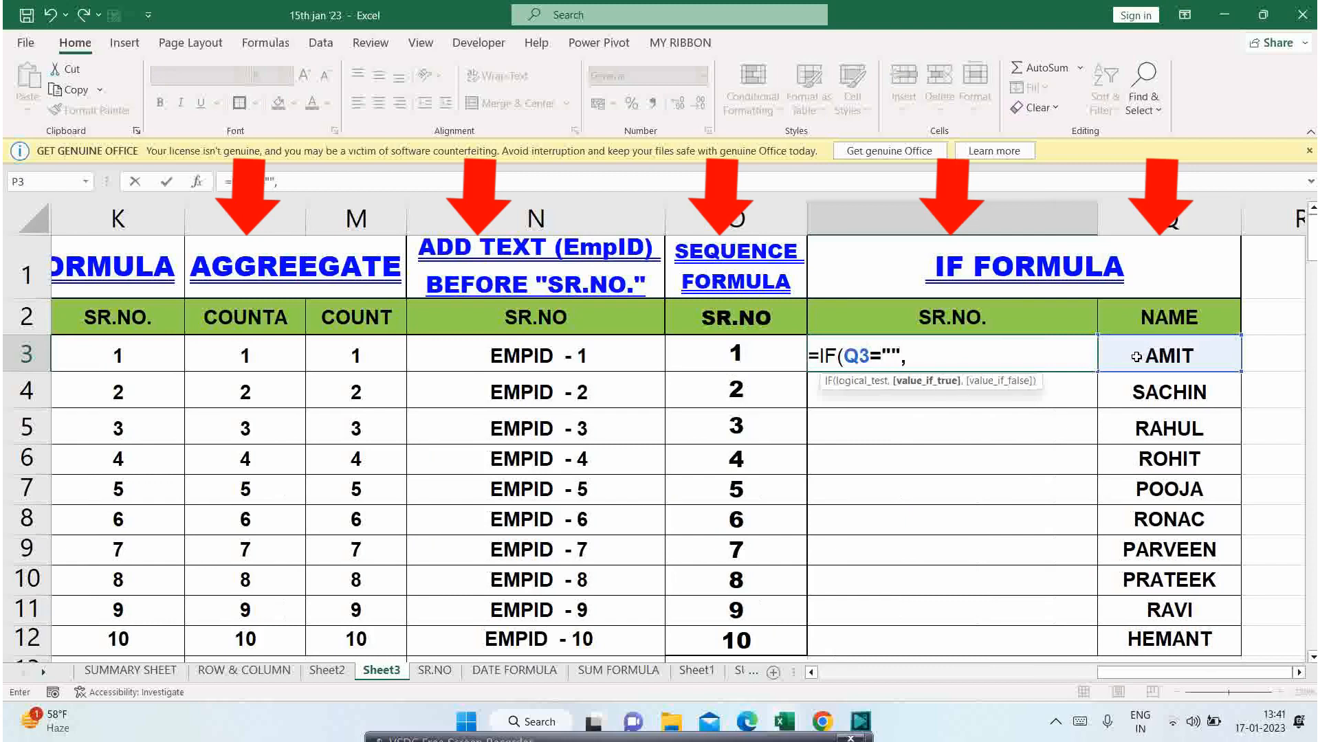
type("\"\",")
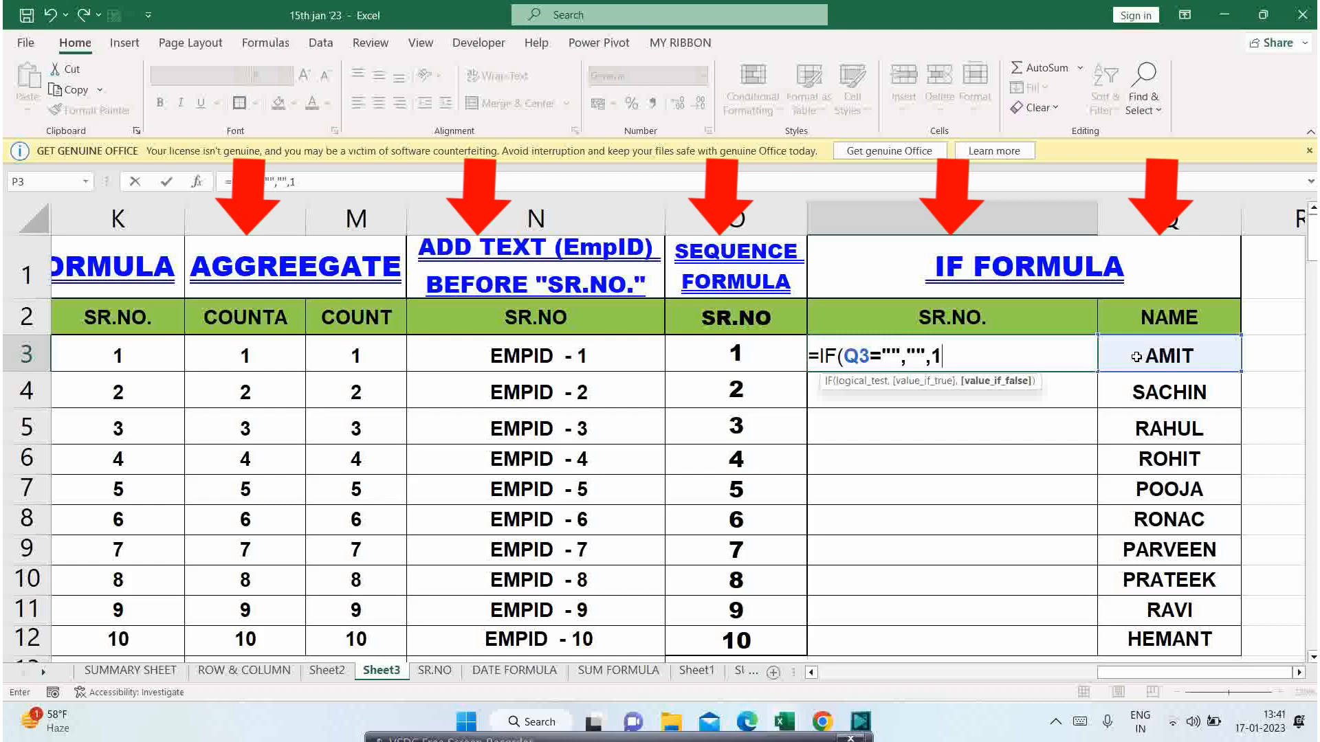
type("1)")
key("Return")
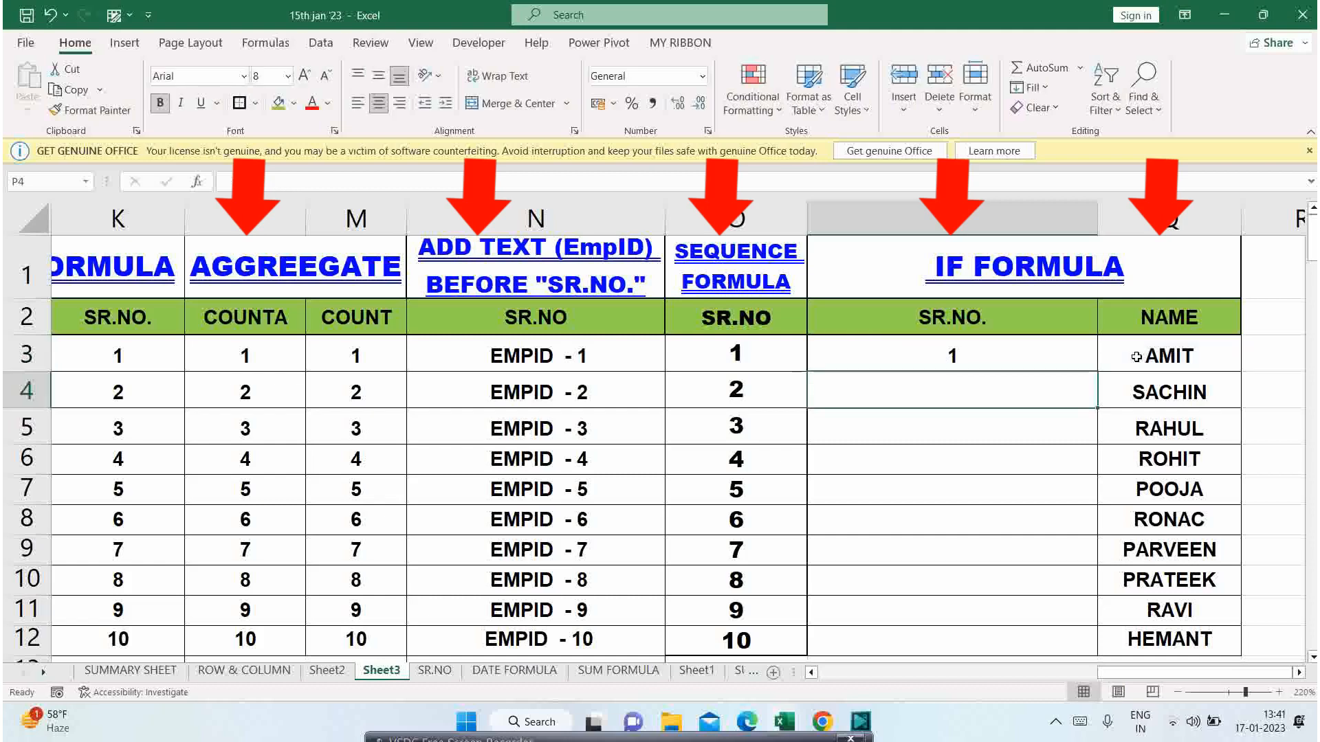
- Copy the P3 formula down the SR.NO. column through P12
key("Up")
key("ctrl+c")
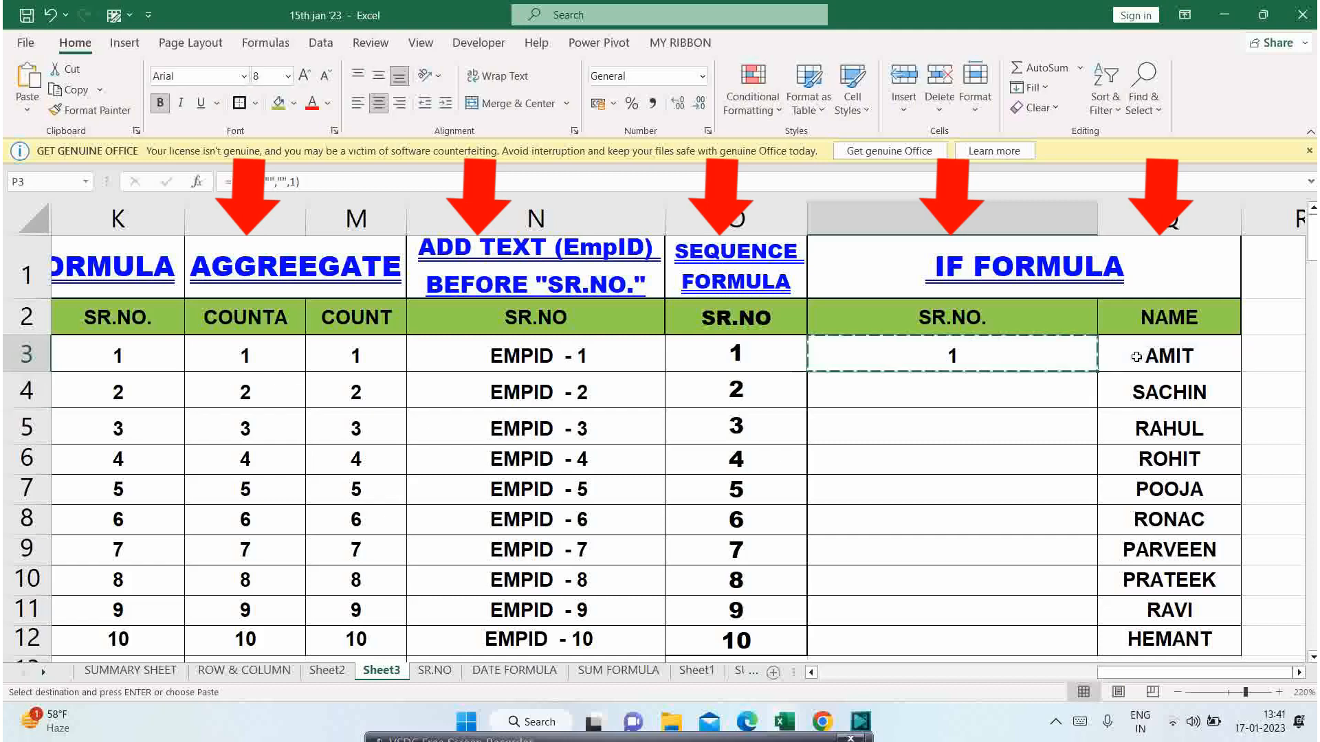
key("shift+Down")
key("shift+Down")
key("shift+Down")
key("shift+Down")
key("shift+Down")
key("shift+Down")
key("shift+Down")
key("shift+Down")
key("shift+Down")
key("ctrl+v")
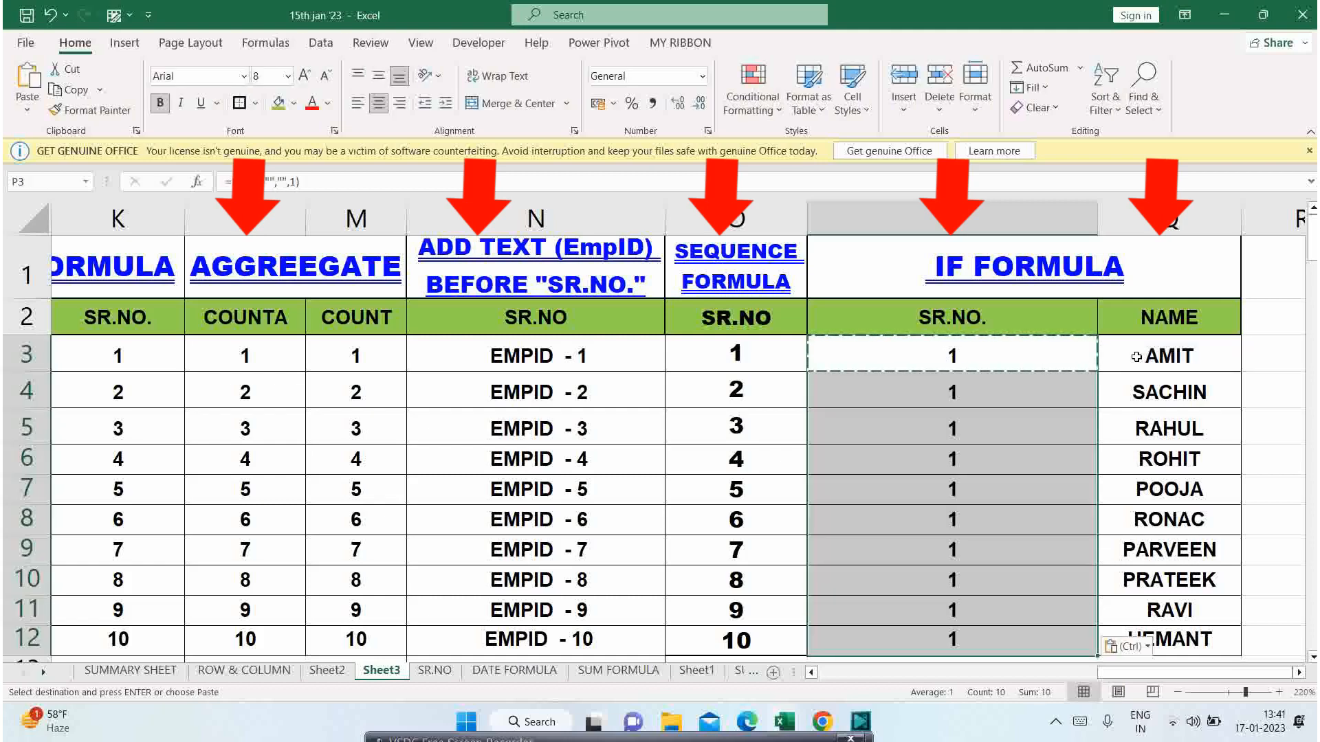
key("Down")
key("Up")
key("F2")
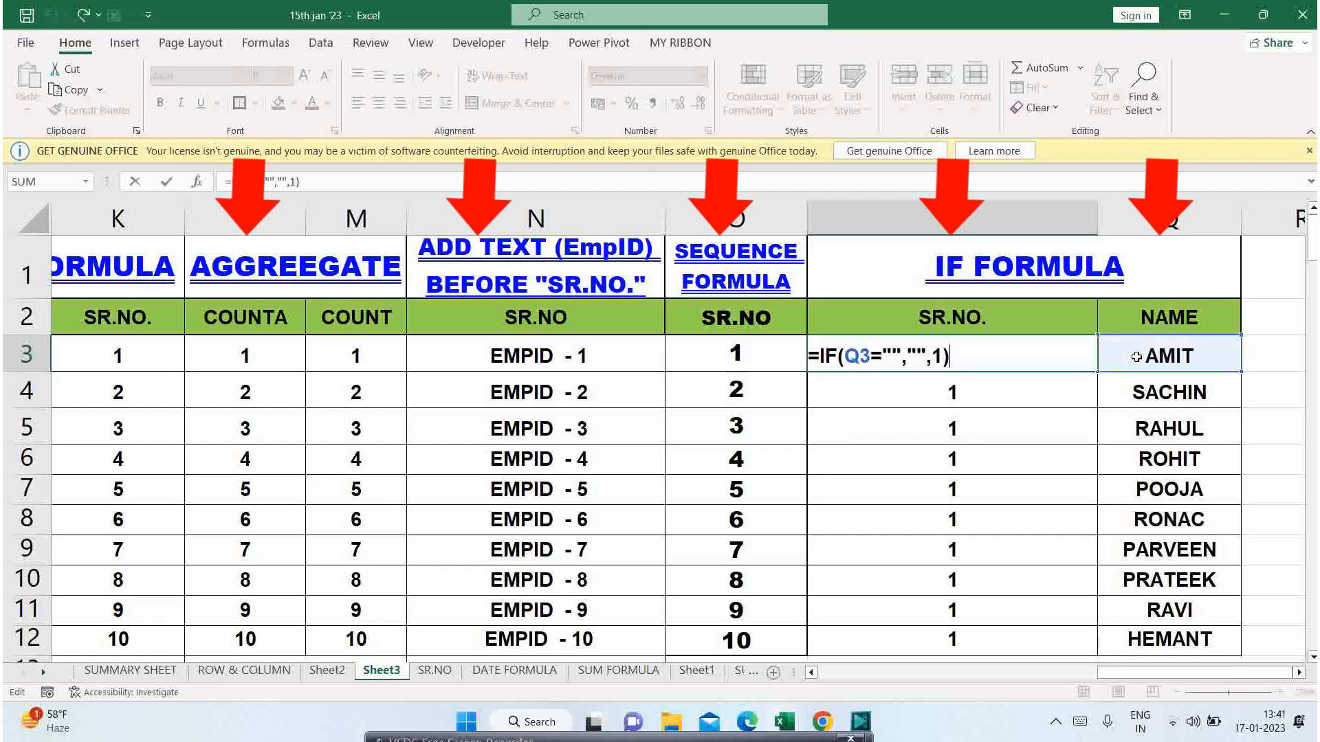
key("Left")
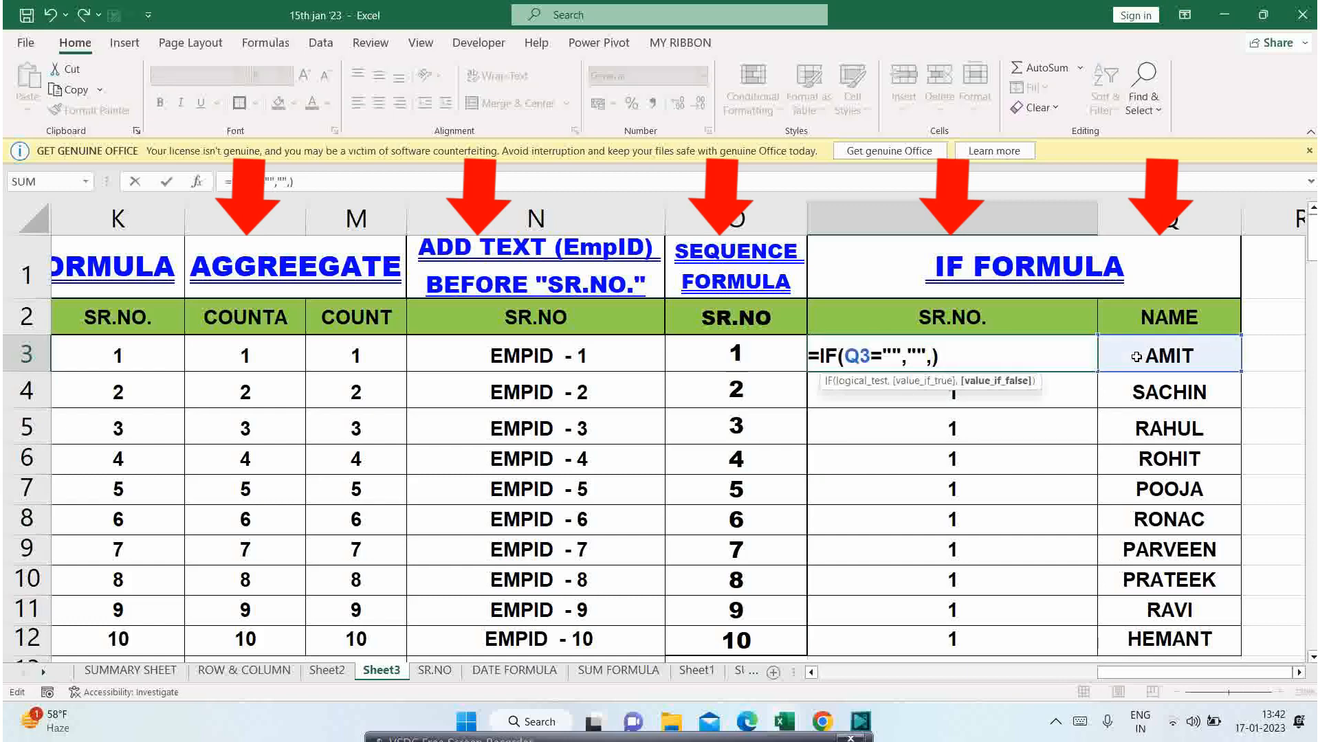
key("Escape")
- Change the formula in P4 to =IF(Q4="","",P3+1)
key("Down")
key("F2")
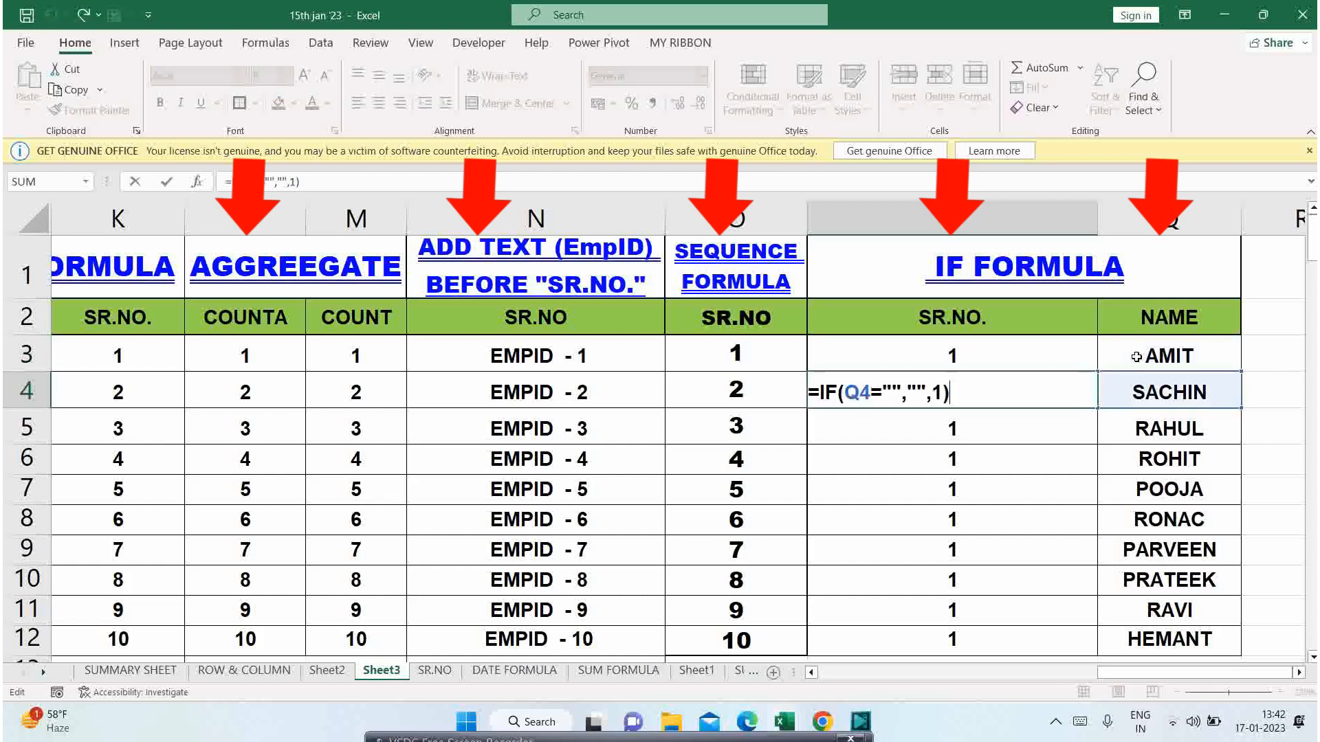
key("Left")
key("BackSpace")
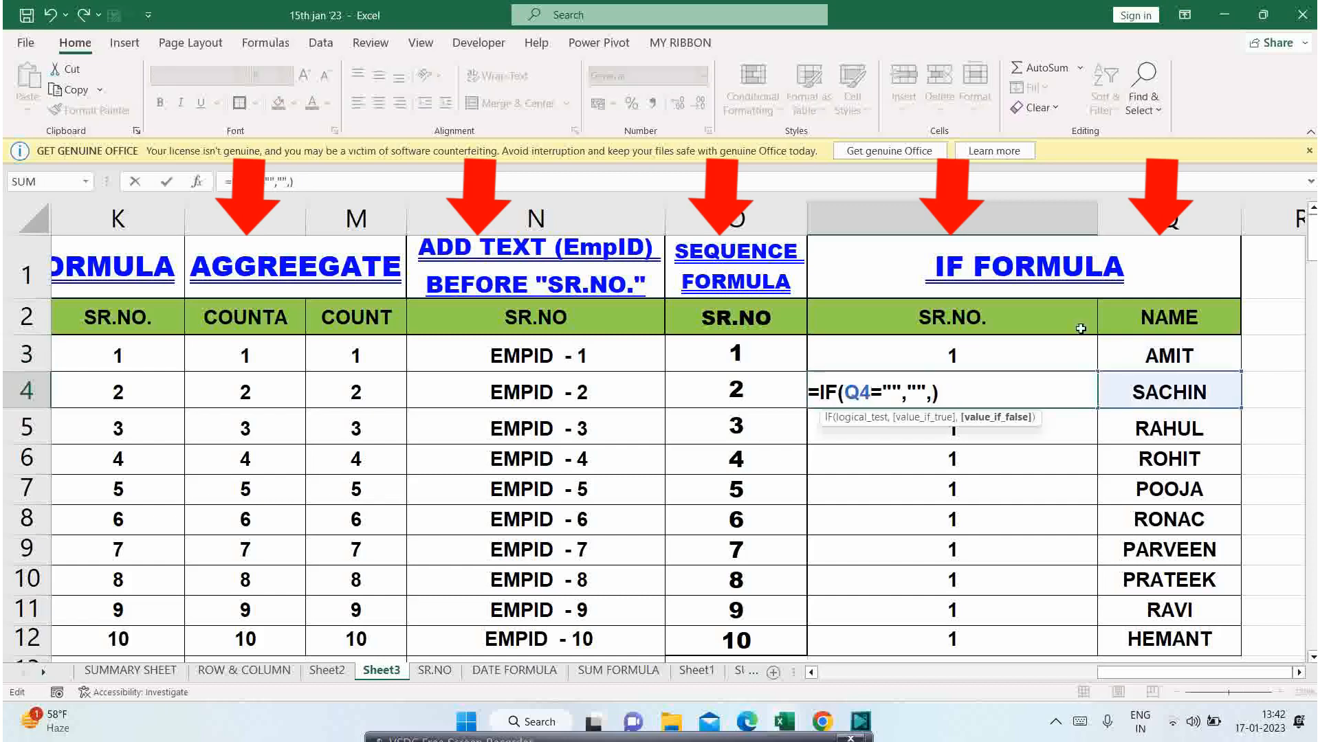
left_click(987, 352)
type("+1")
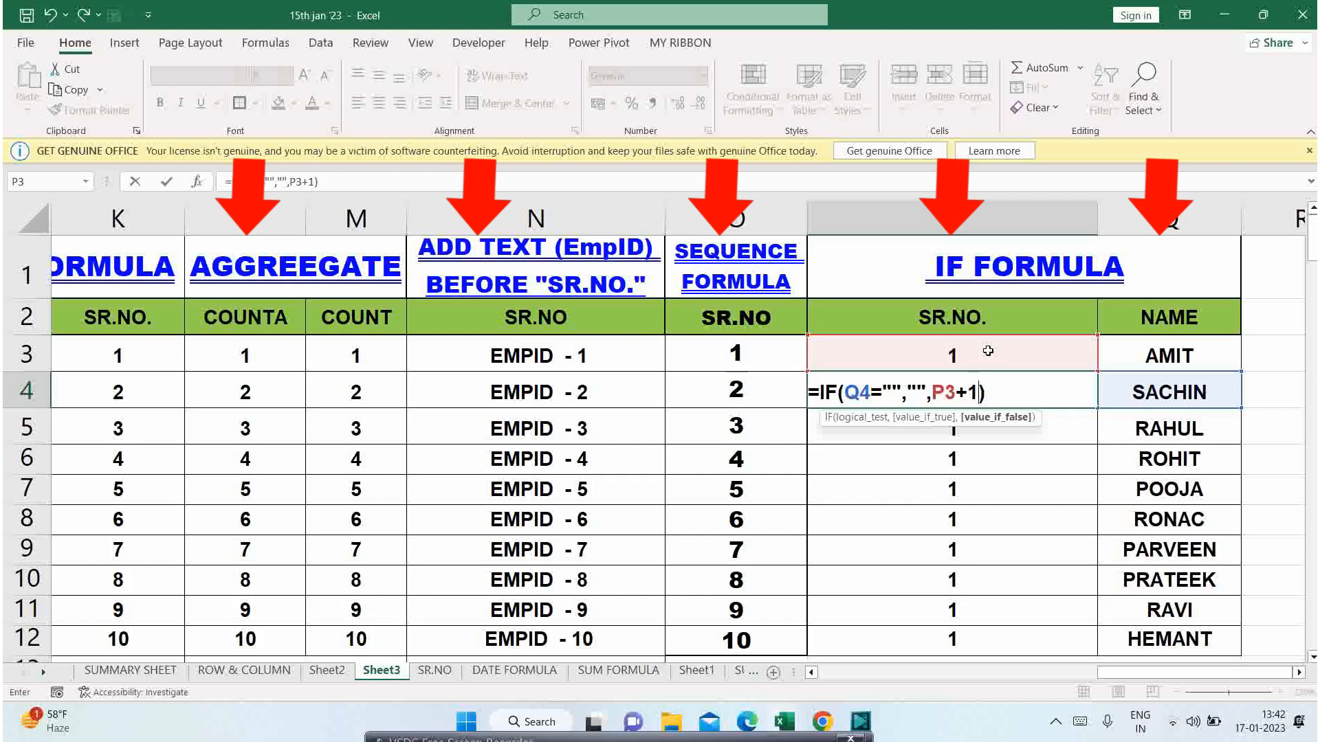
key("ctrl+Return")
- Copy the P4 formula down through P12 and clear the copy selection
key("ctrl+c")
key("ctrl+shift+Down")
key("ctrl+v")
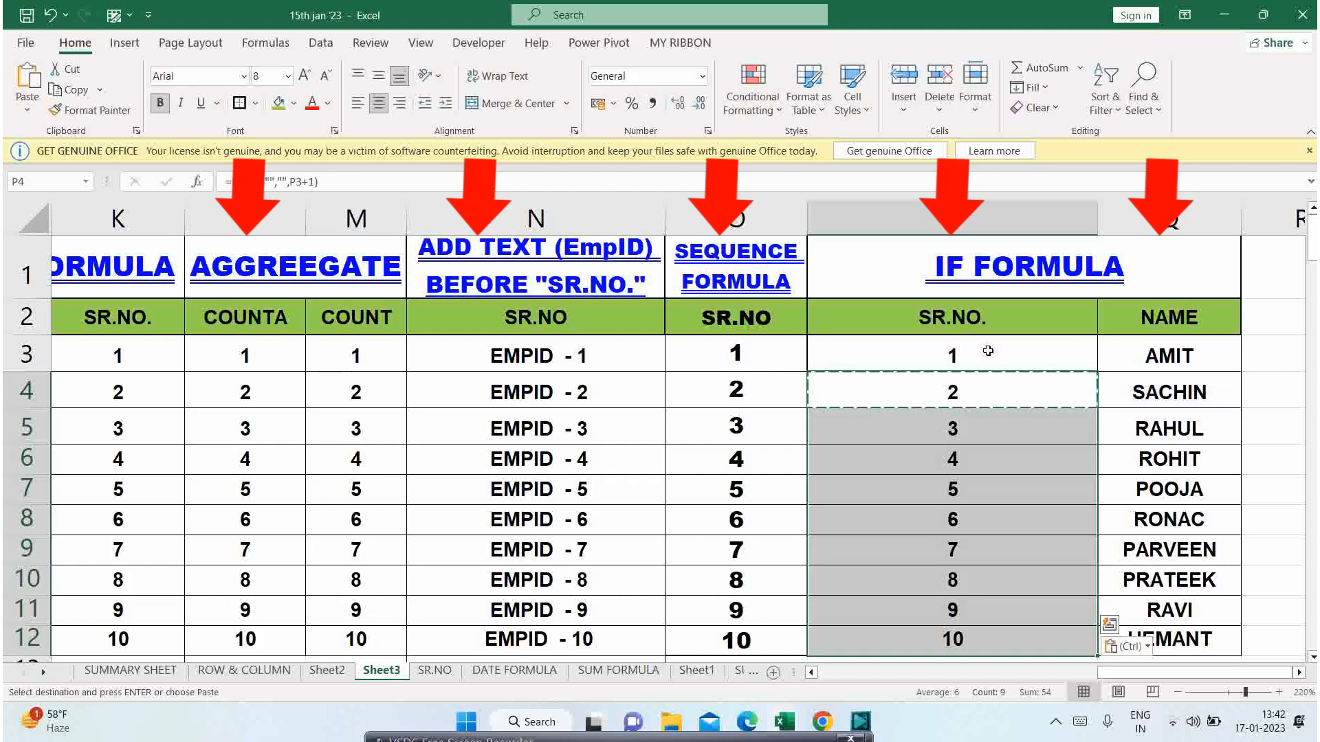
key("Escape")
- Change the formula in P3 to =IF(Q3="","",ROWS($P$3:P3))
left_click(959, 363)
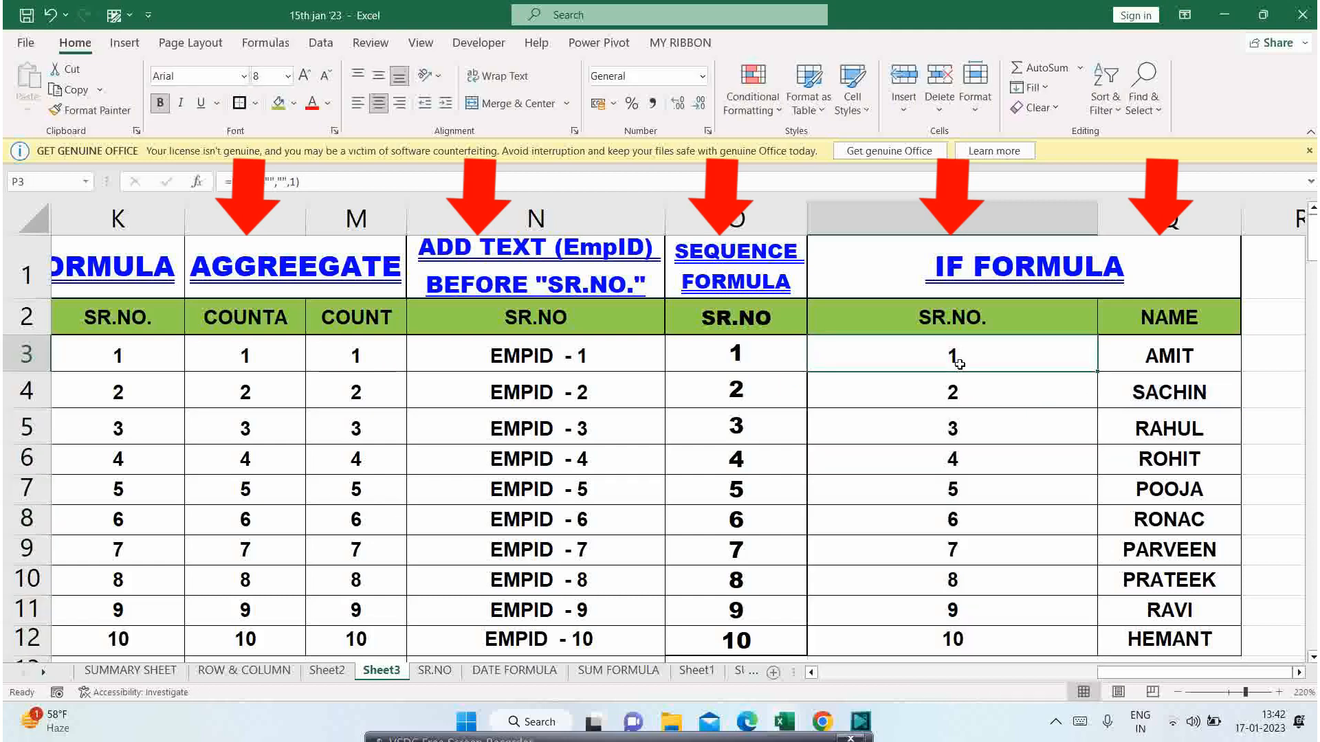
double_click(959, 363)
left_click(939, 355)
key("BackSpace")
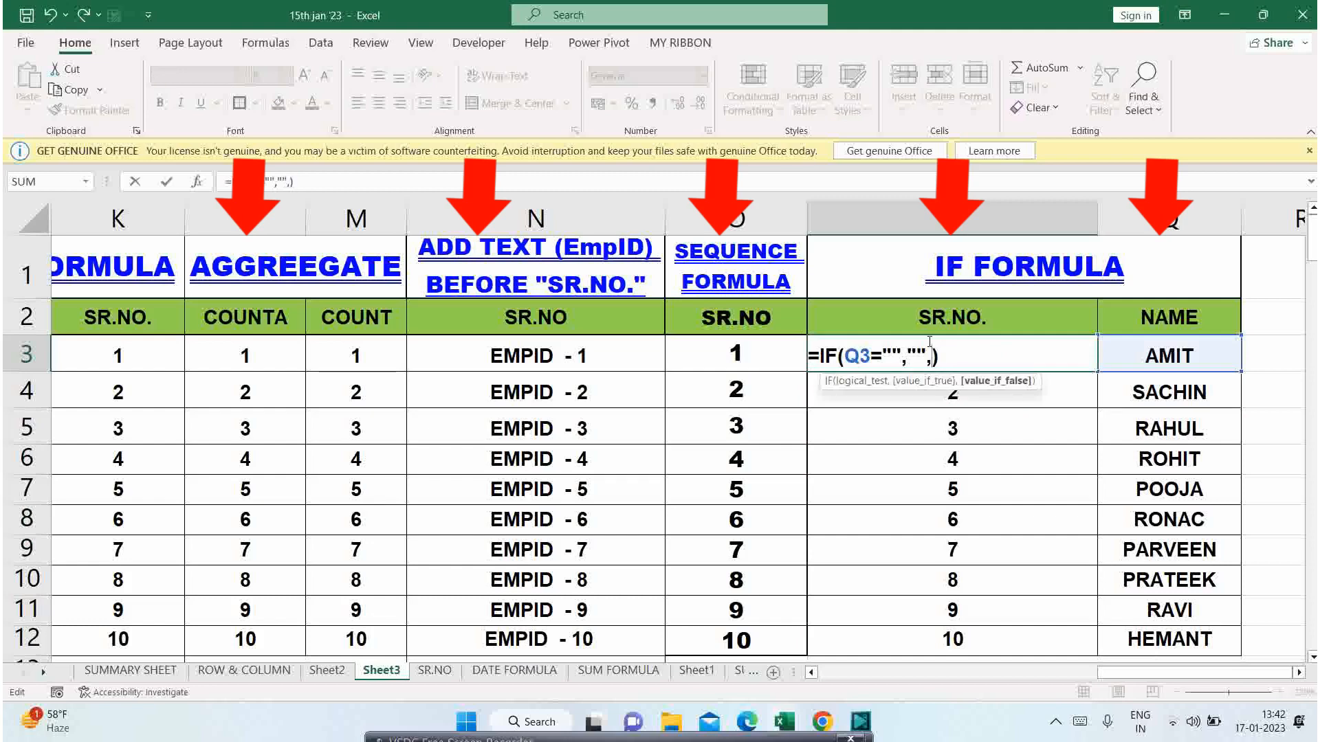
type("ROW(")
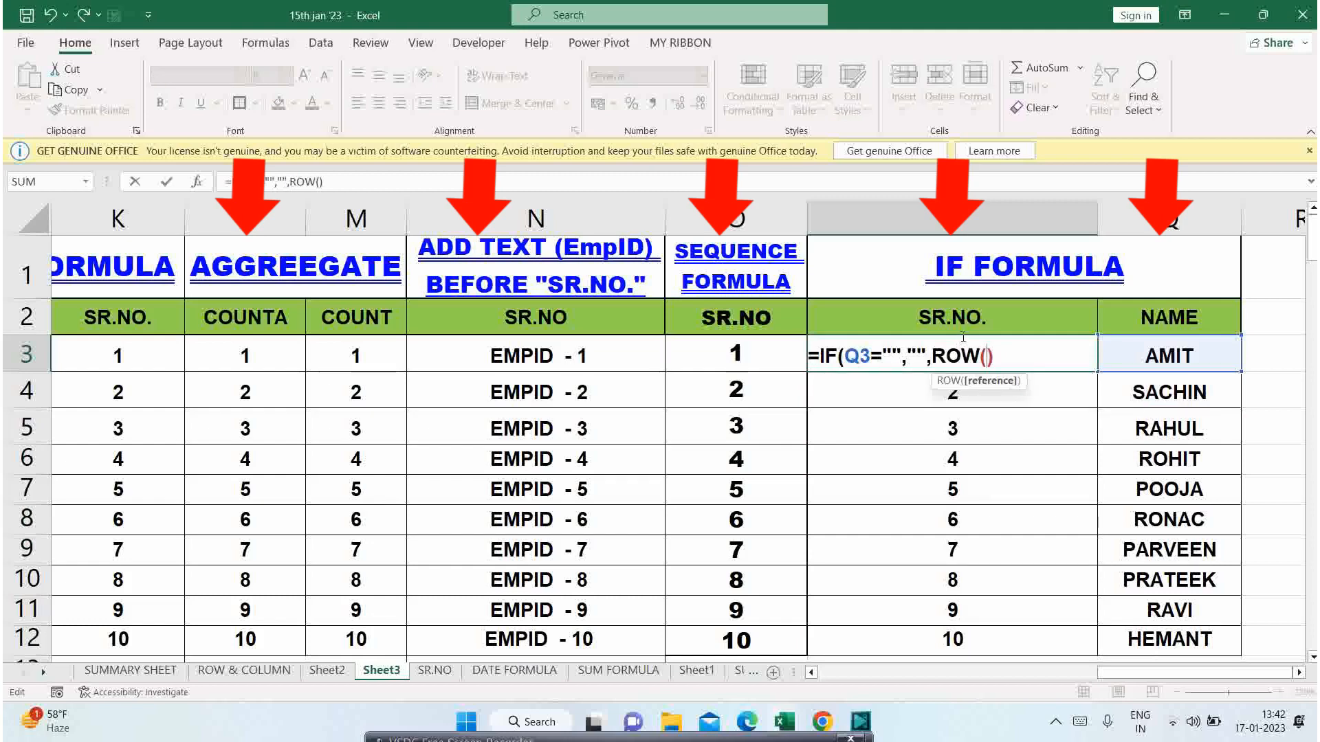
key("BackSpace")
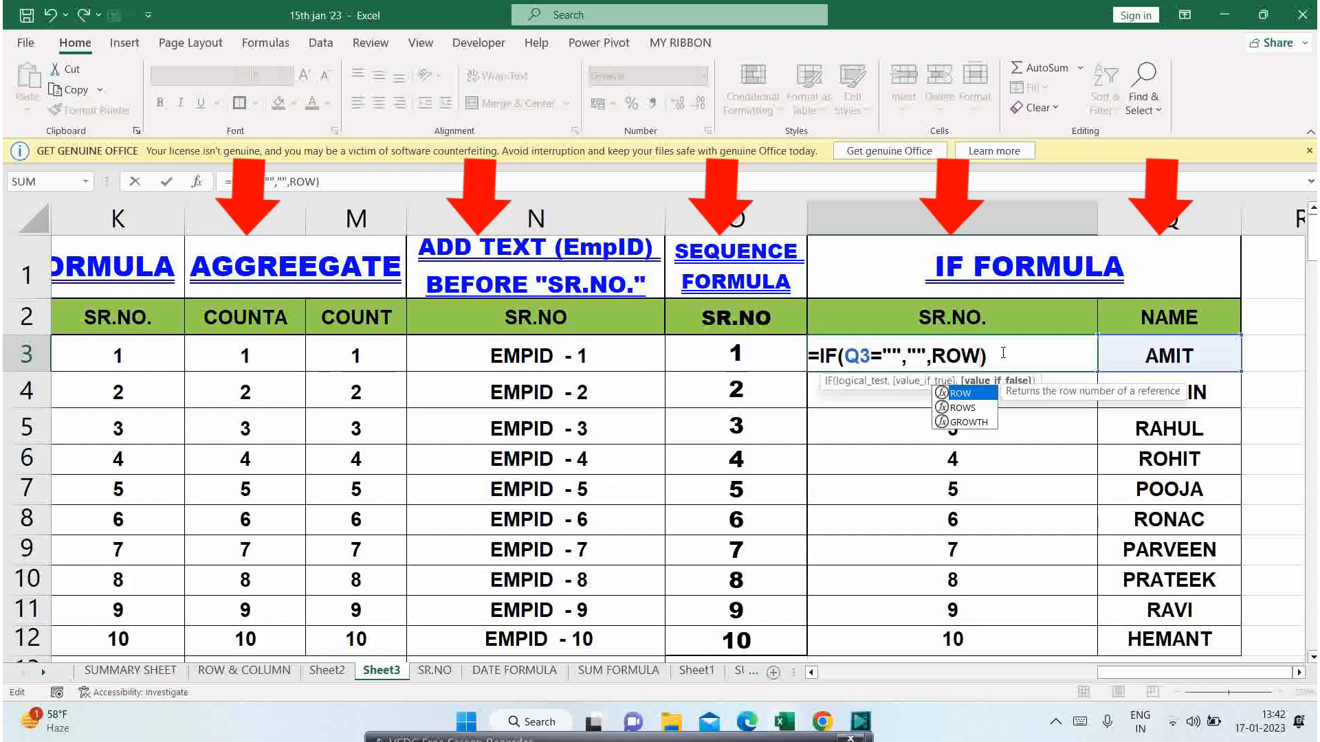
double_click(962, 408)
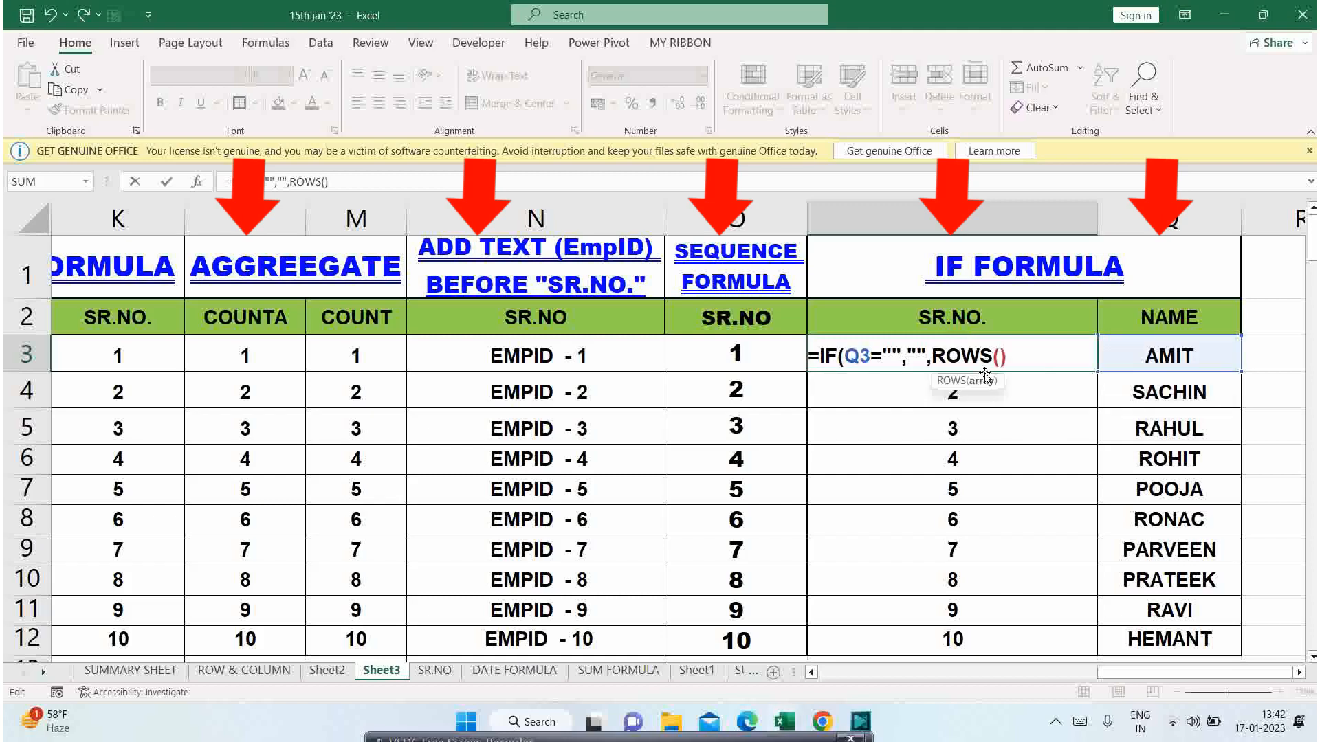
left_click(1016, 389)
key("Up")
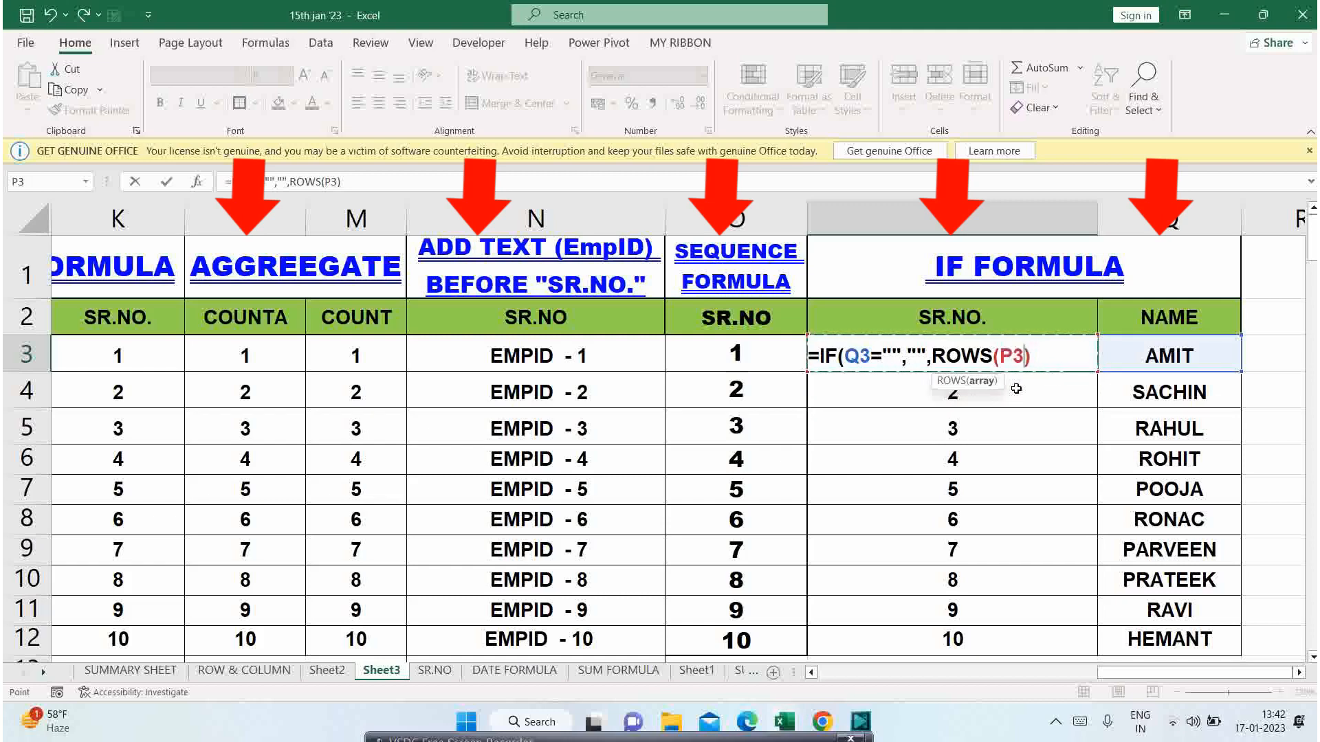
key("F8")
key("F4")
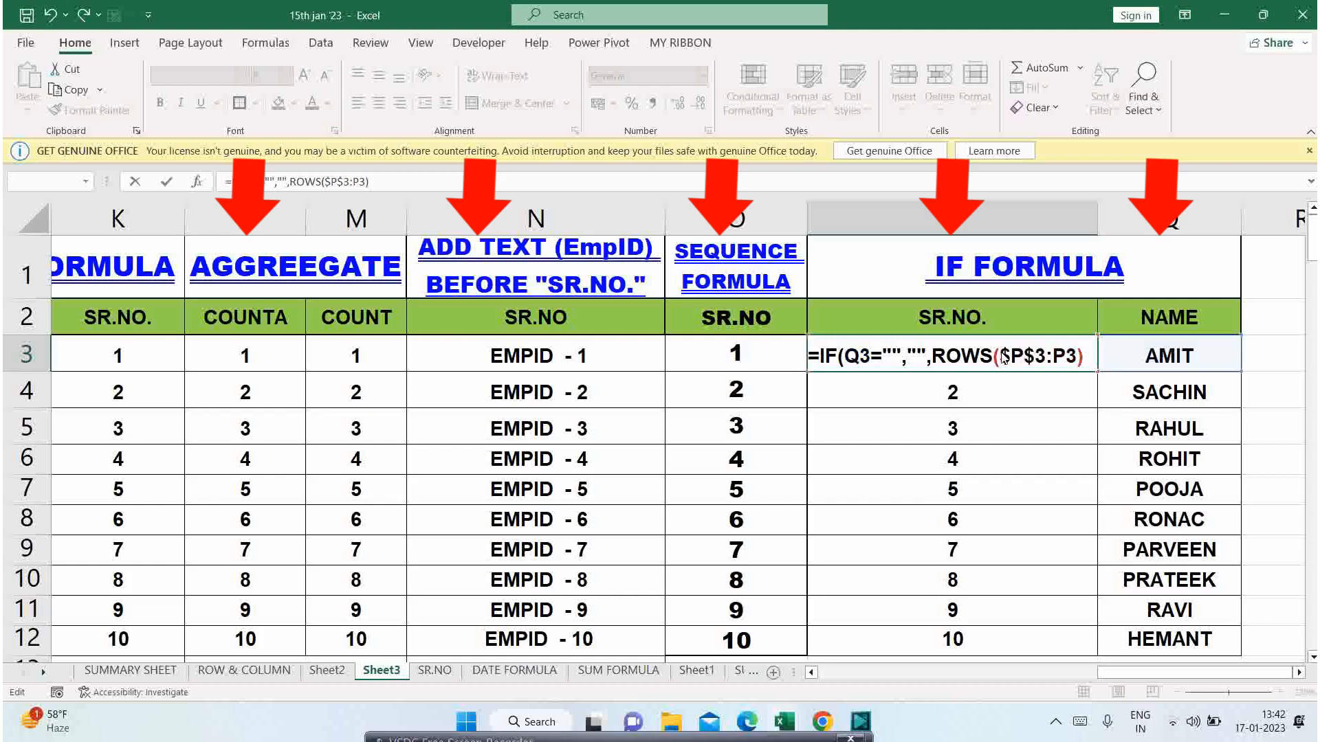
key("Return")
key("Return")
- Copy the P3 formula down through P12 and auto-fit the width of column P
key("ctrl+c")
key("ctrl+shift+Down")
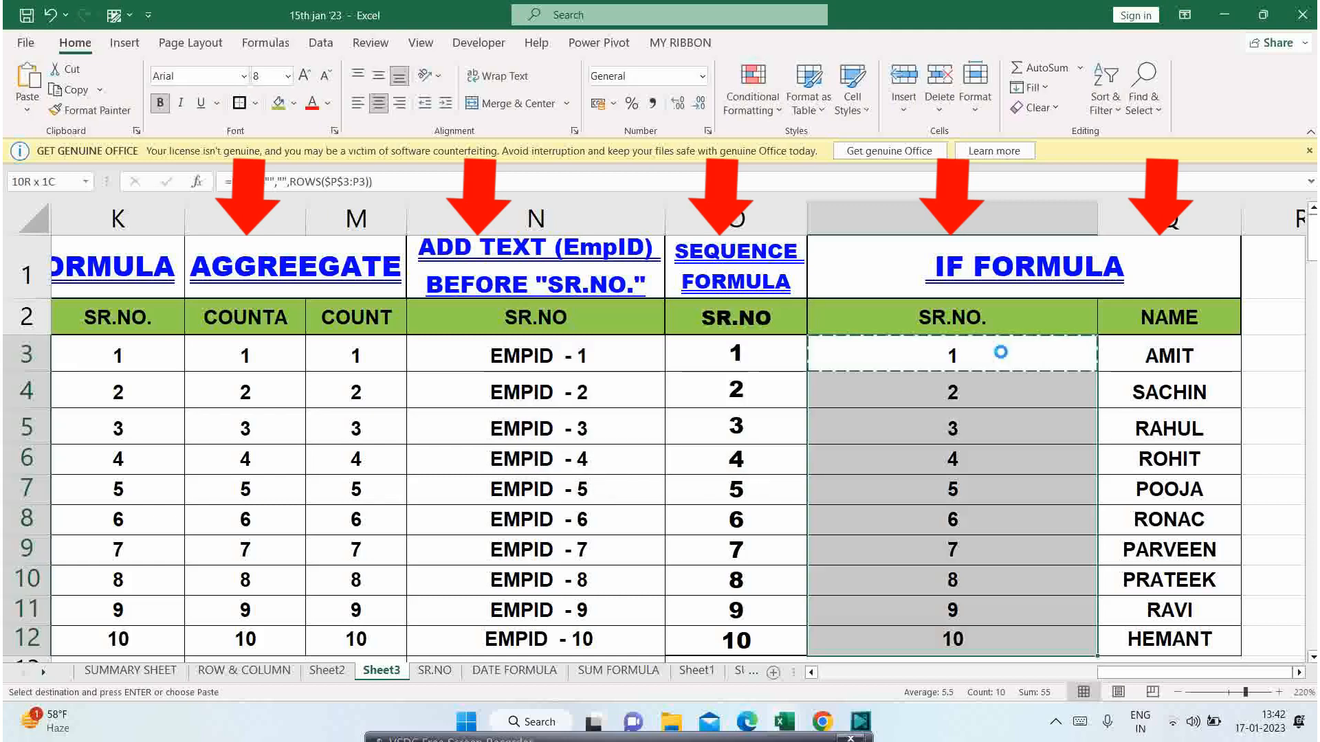
key("ctrl+v")
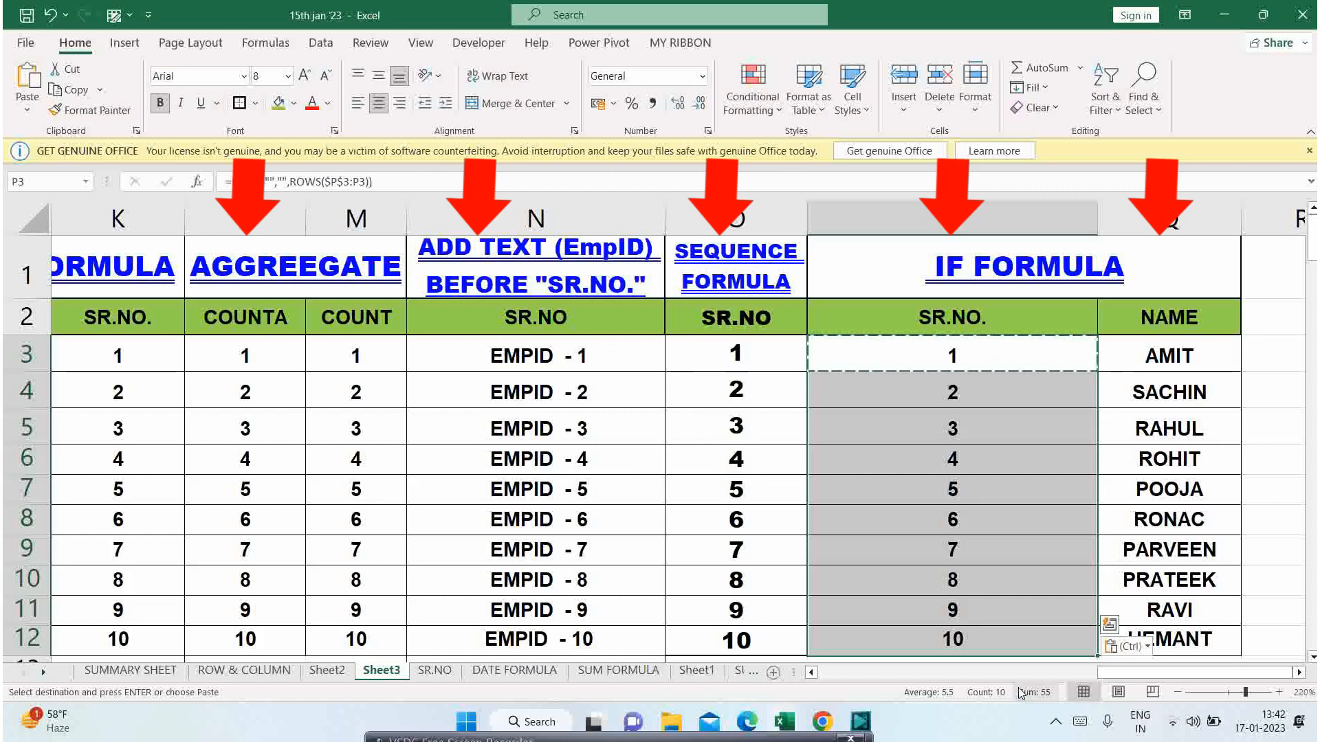
double_click(1098, 214)
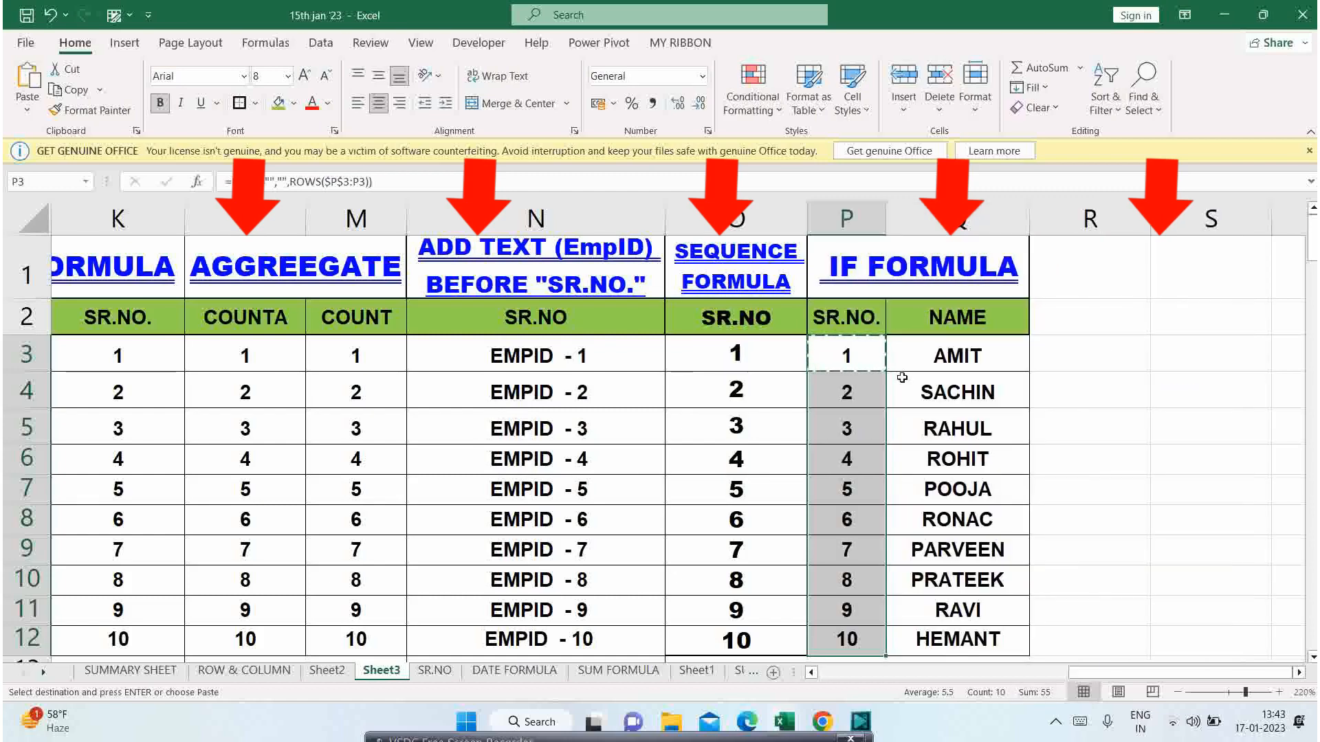
- Review the serial-number columns of Sheet3 by moving across the different methods and back
key("Left")
key("Left")
key("Left")
key("Left")
key("Left")
key("Left")
key("Left")
key("Left")
key("Right")
key("Right")
key("Right")
key("Right")
key("Right")
key("Right")
key("Right")
key("Right")
key("Right")
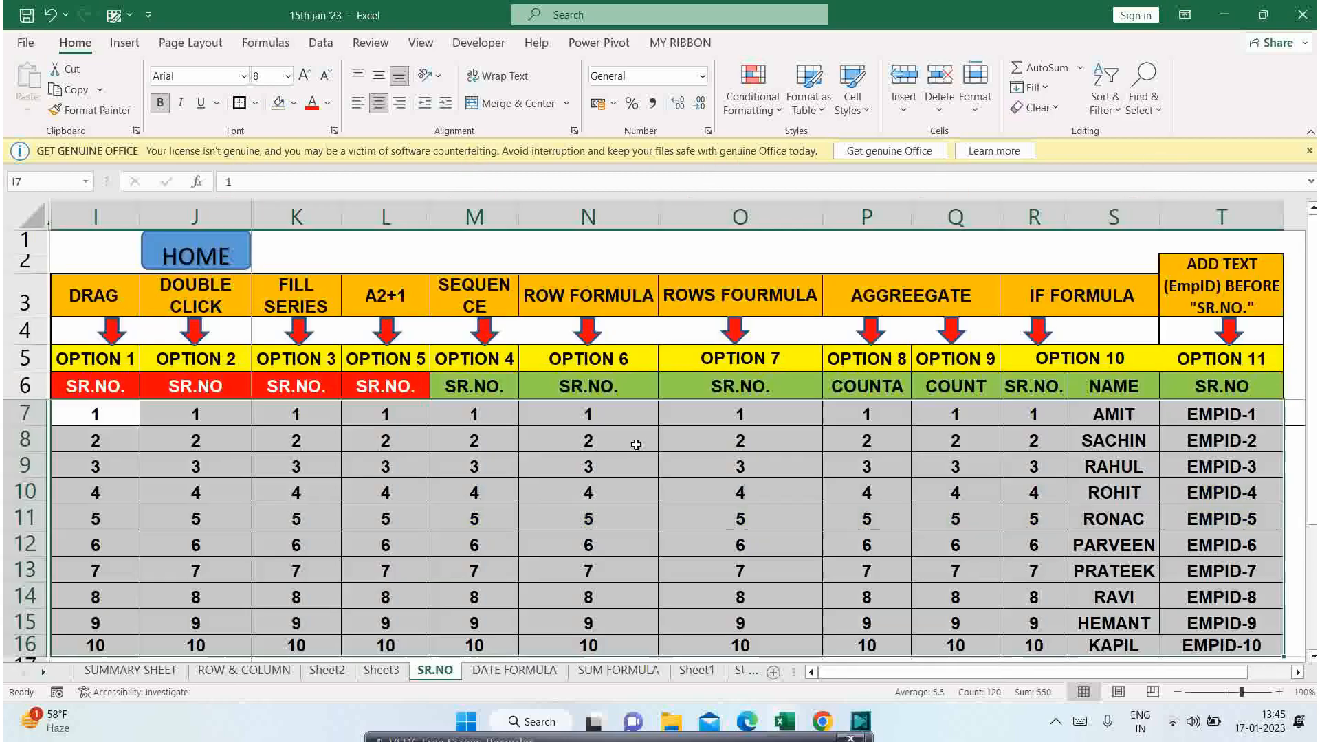
- Widen column M on the SR.NO sheet so the words of its SEQUENCE FORMULA header fit
left_click(629, 456)
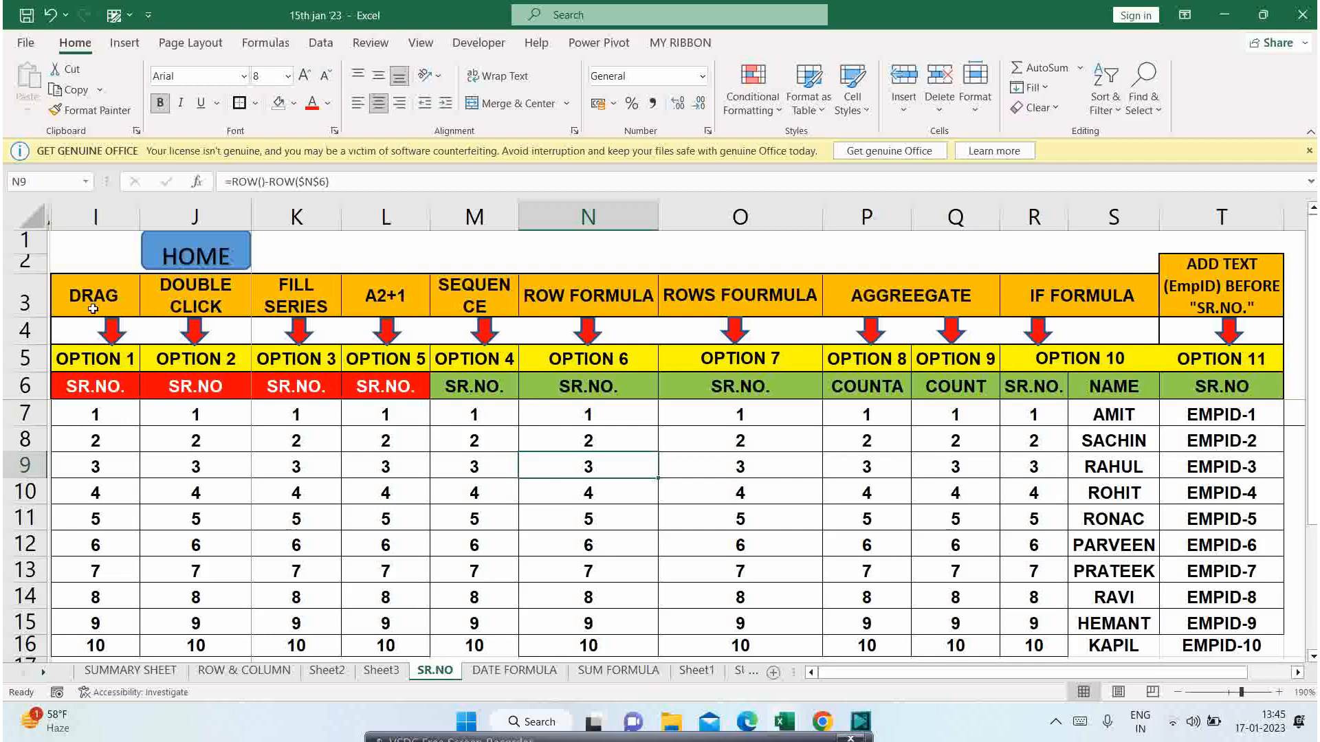
left_click_drag(93, 309, 387, 302)
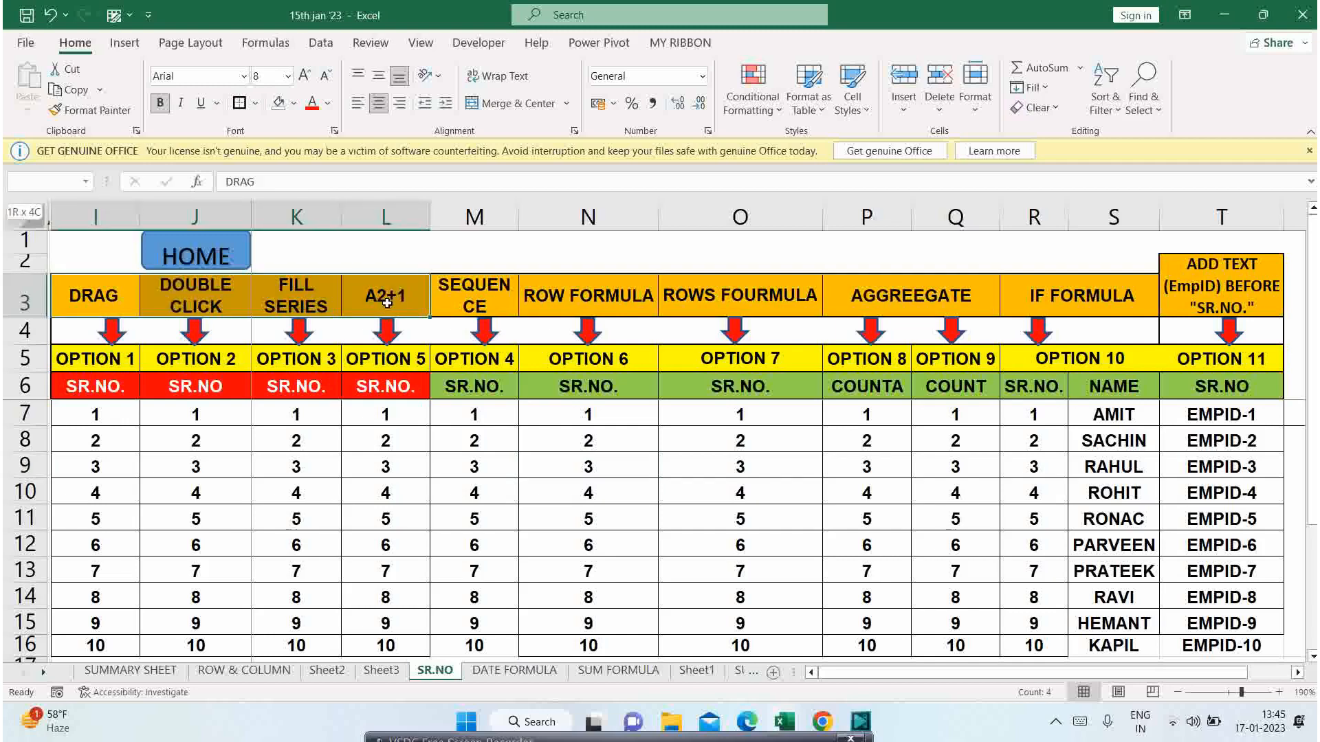
left_click_drag(519, 227, 533, 229)
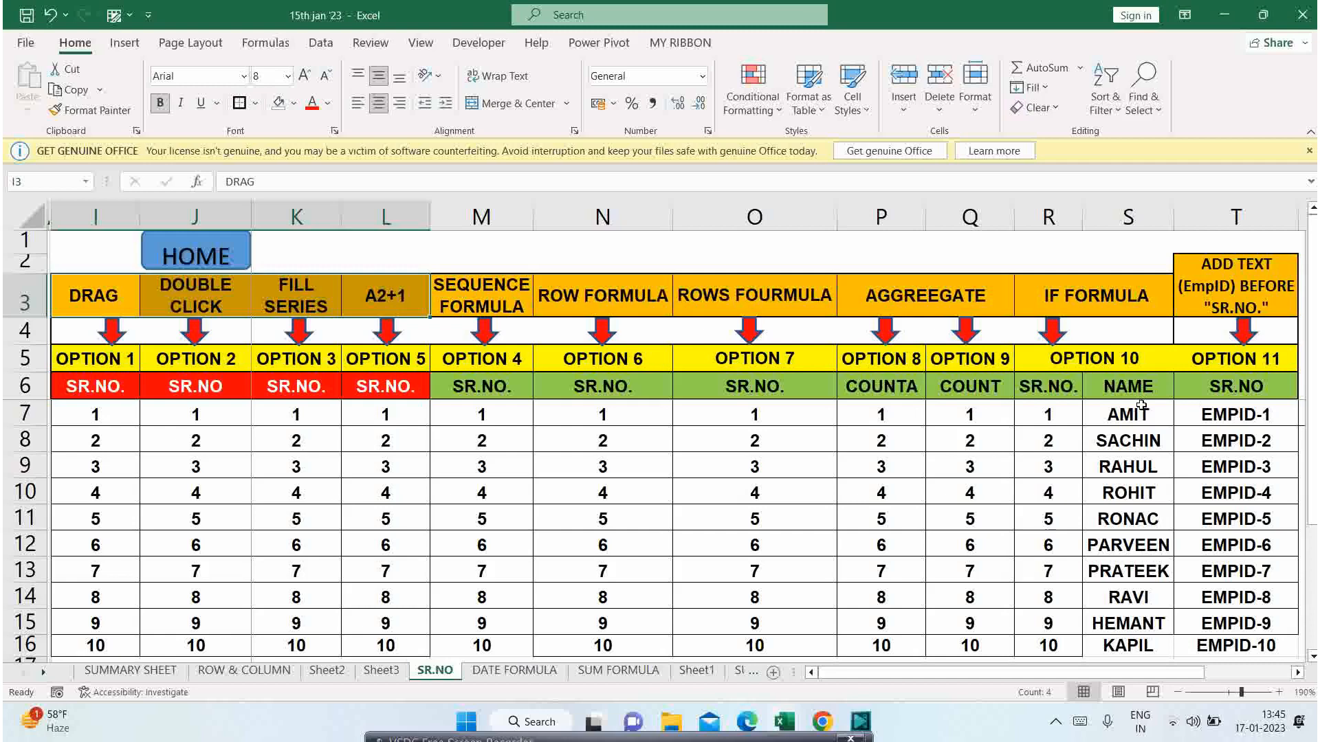
- Delete the entire row 11 from the table of serial-number options on the SR.NO sheet
left_click_drag(124, 521, 1019, 514)
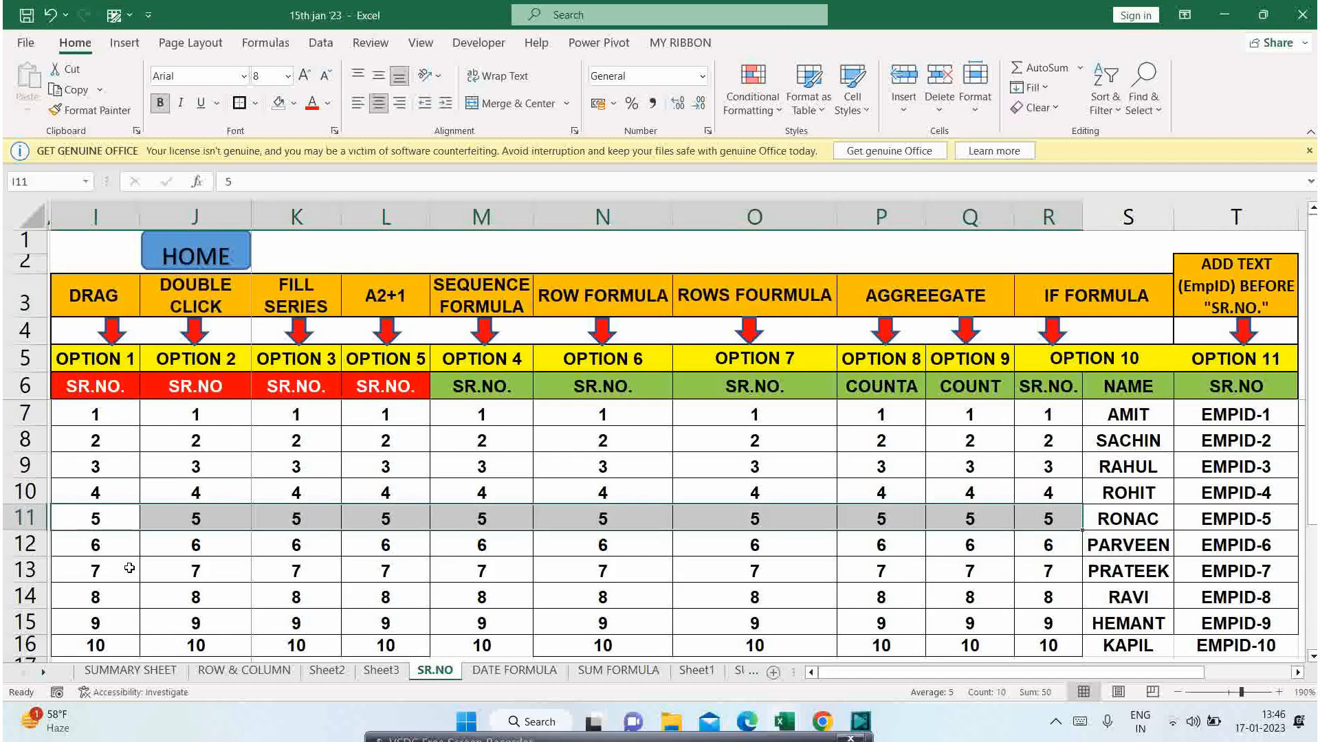
key("alt+e")
key("d")
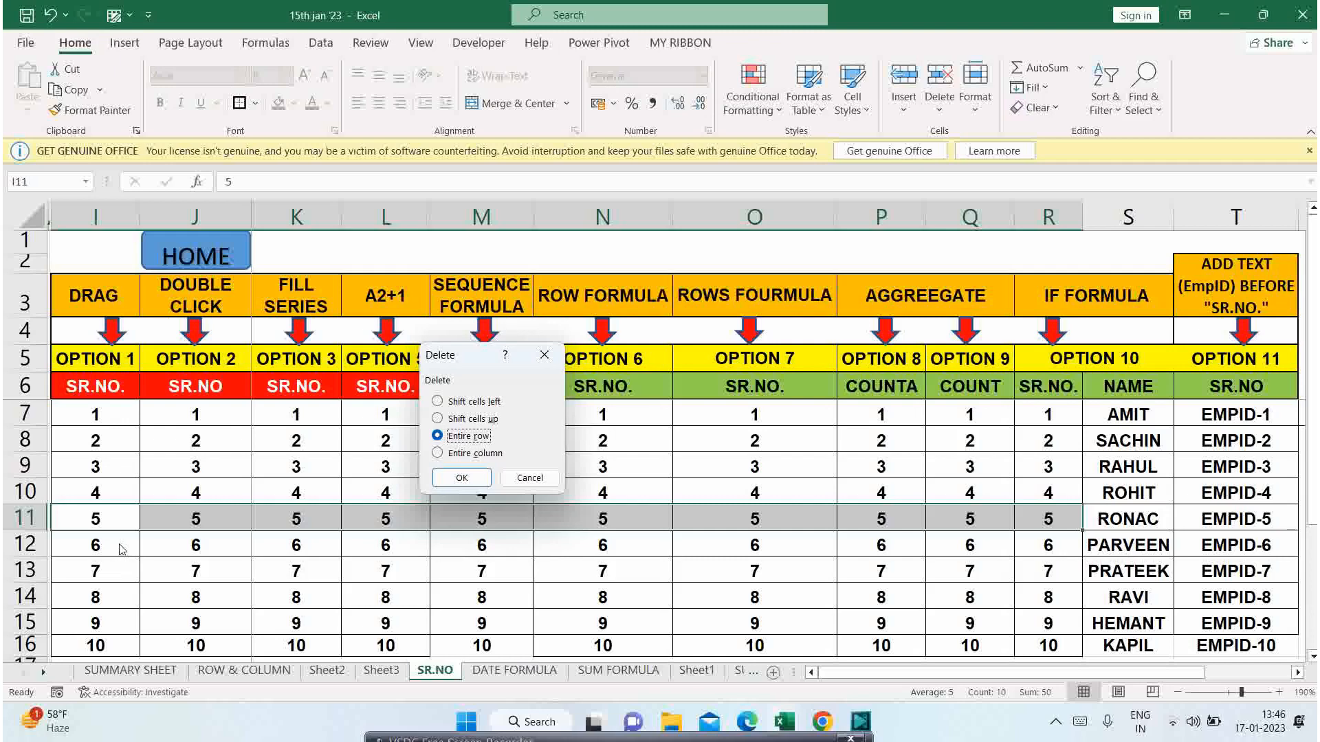
key("Return")
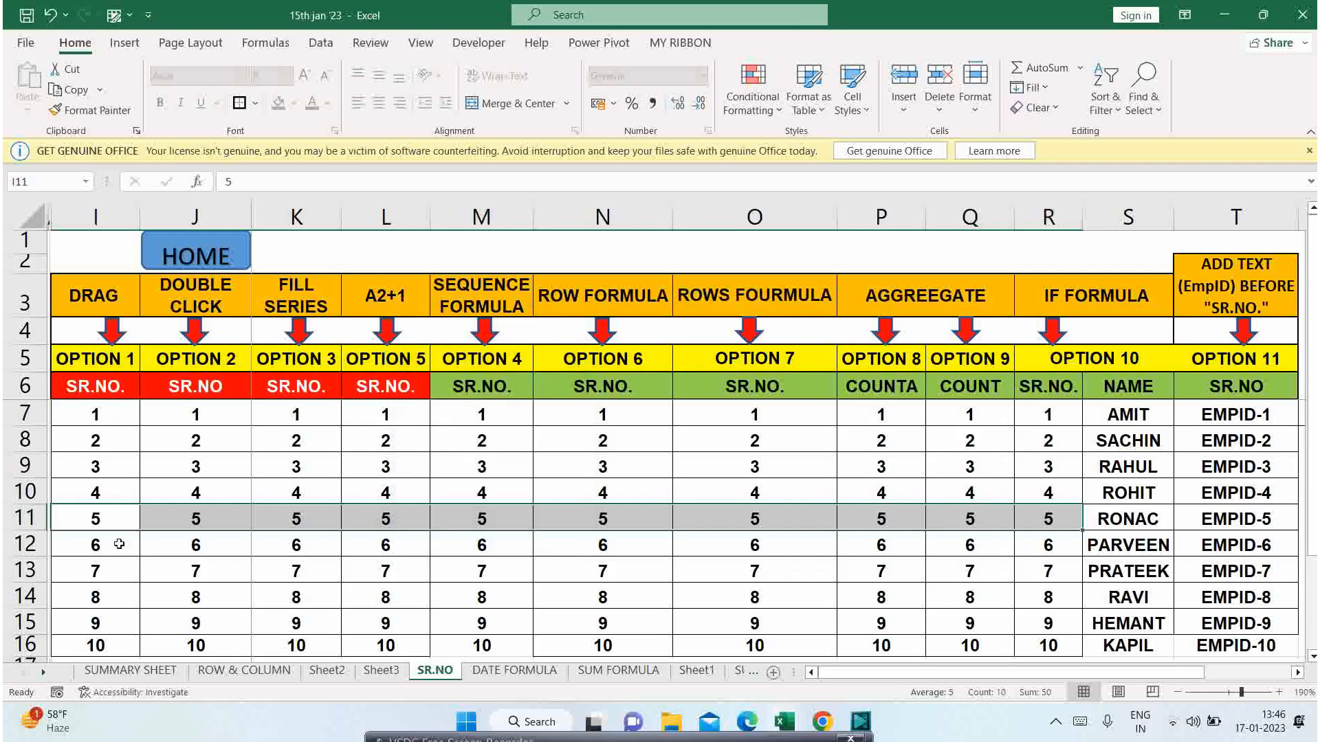
- Colour the serial numbers in I10:L11 red to mark the options around the deleted row
left_click(111, 504)
left_click_drag(111, 504, 385, 521)
left_click(291, 105)
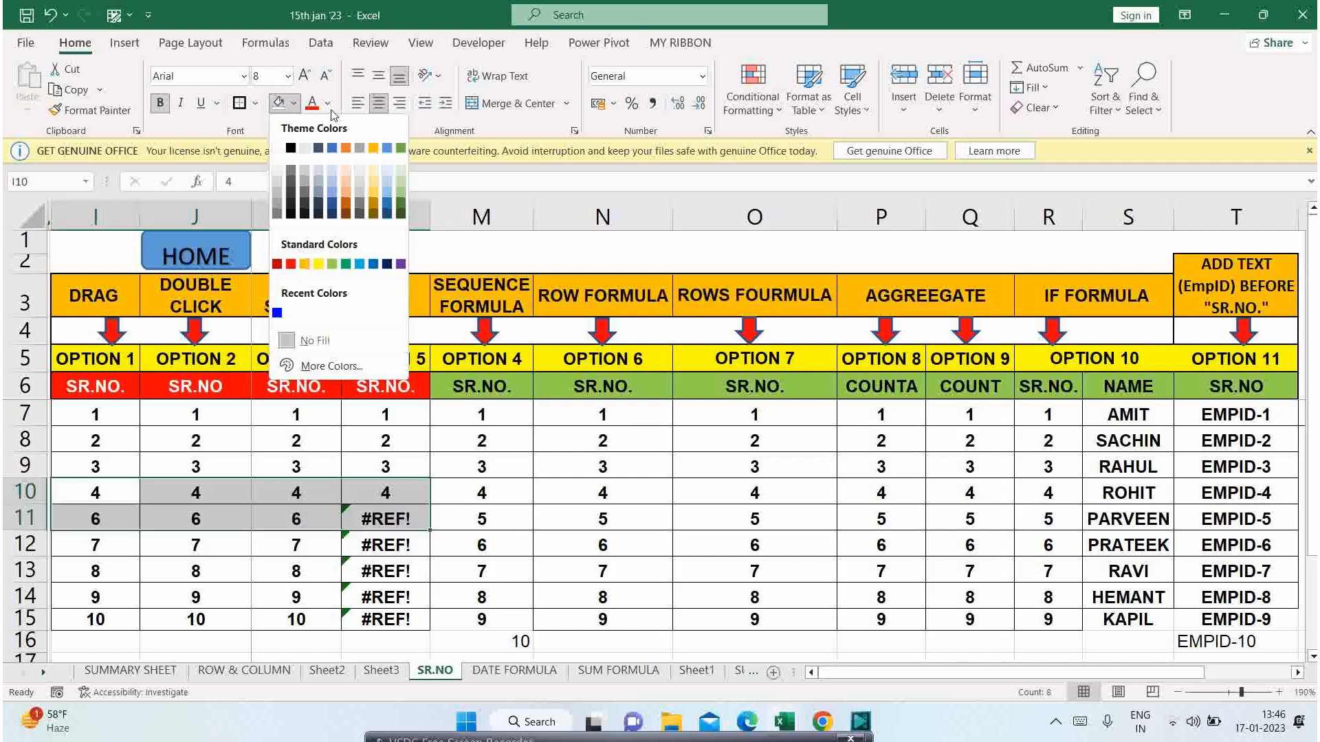
left_click(312, 103)
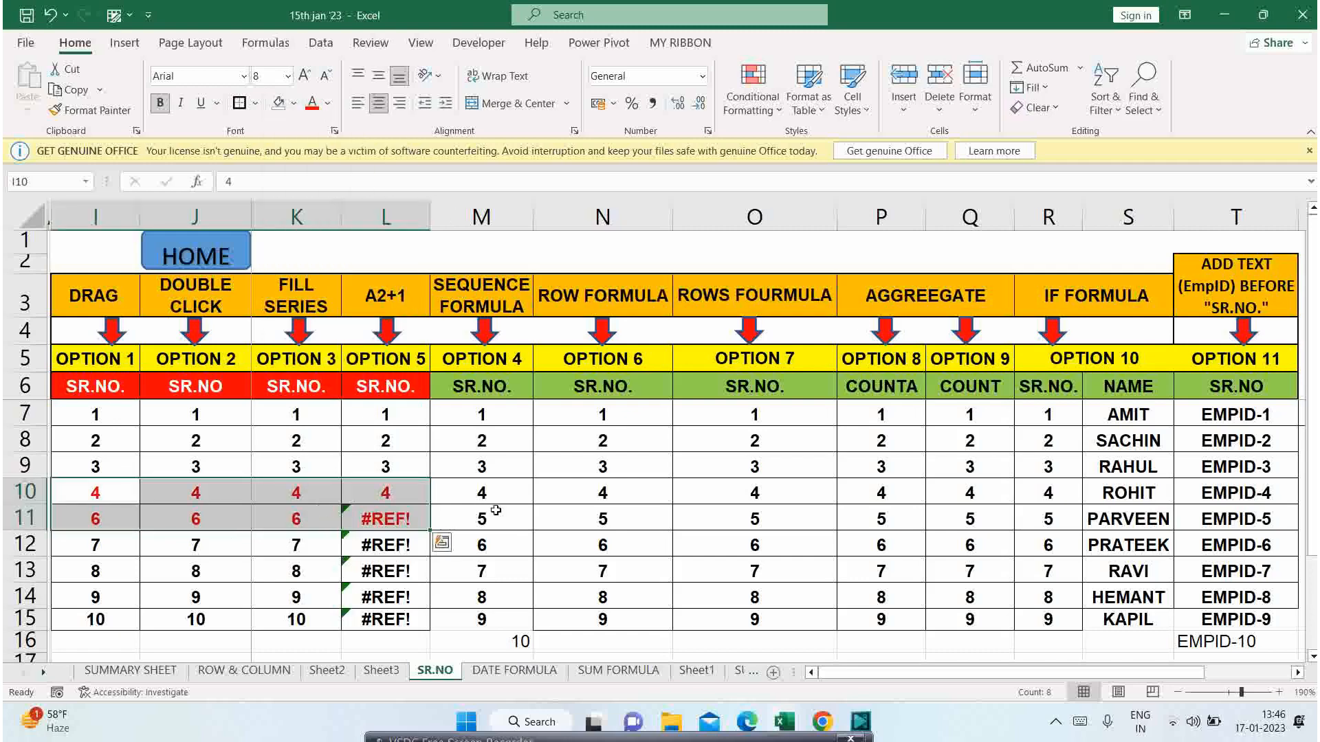
- Centre the leftover SEQUENCE number in cell M16
left_click_drag(490, 491, 497, 518)
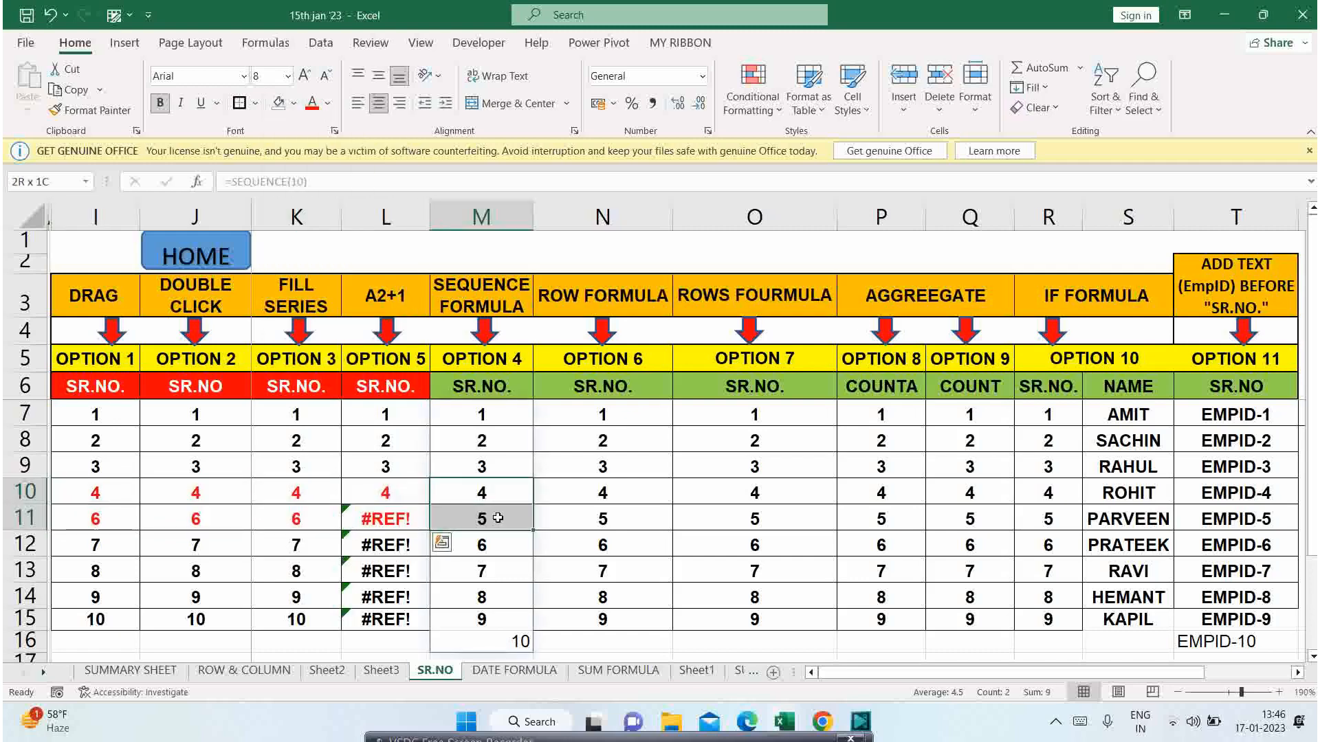
left_click(482, 641)
left_click(378, 103)
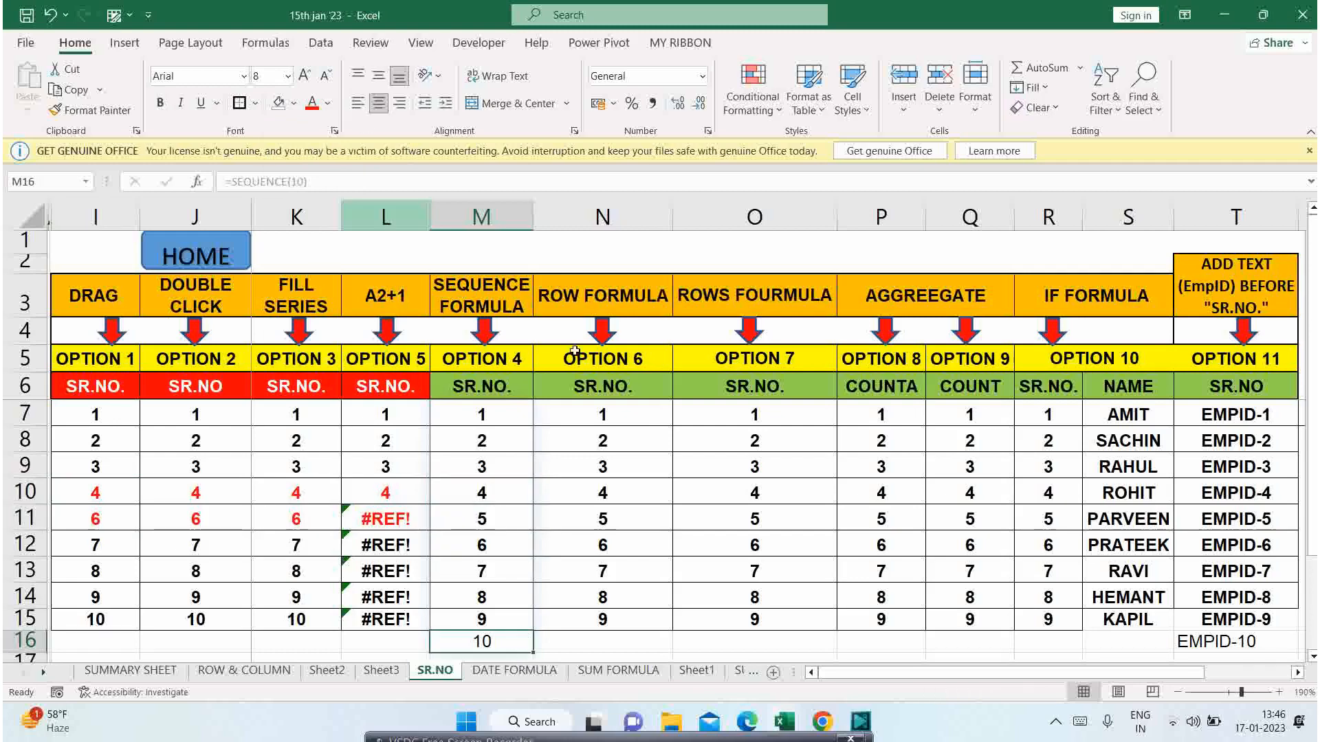
- Highlight the formula-based serial numbers in M10:R11 with a light green fill
left_click_drag(650, 493, 862, 515)
left_click_drag(518, 493, 1237, 516)
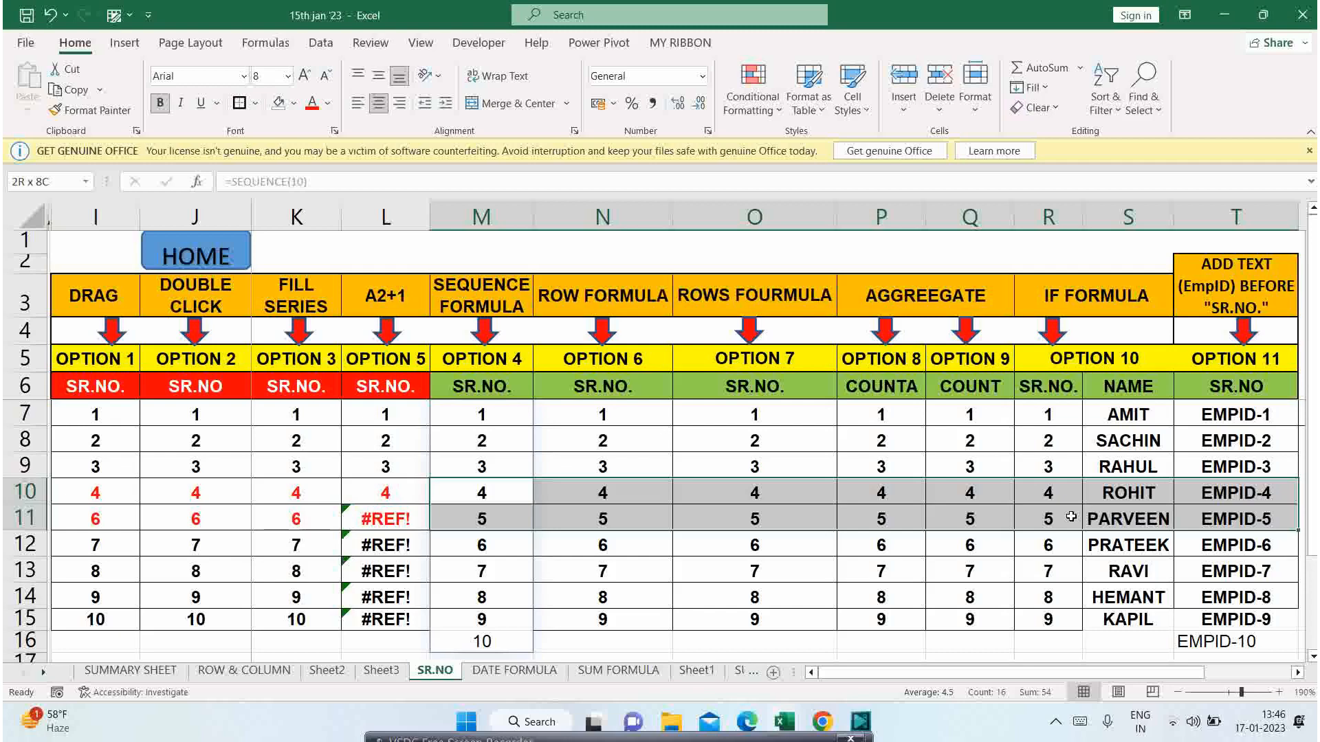
left_click_drag(511, 301, 1051, 331)
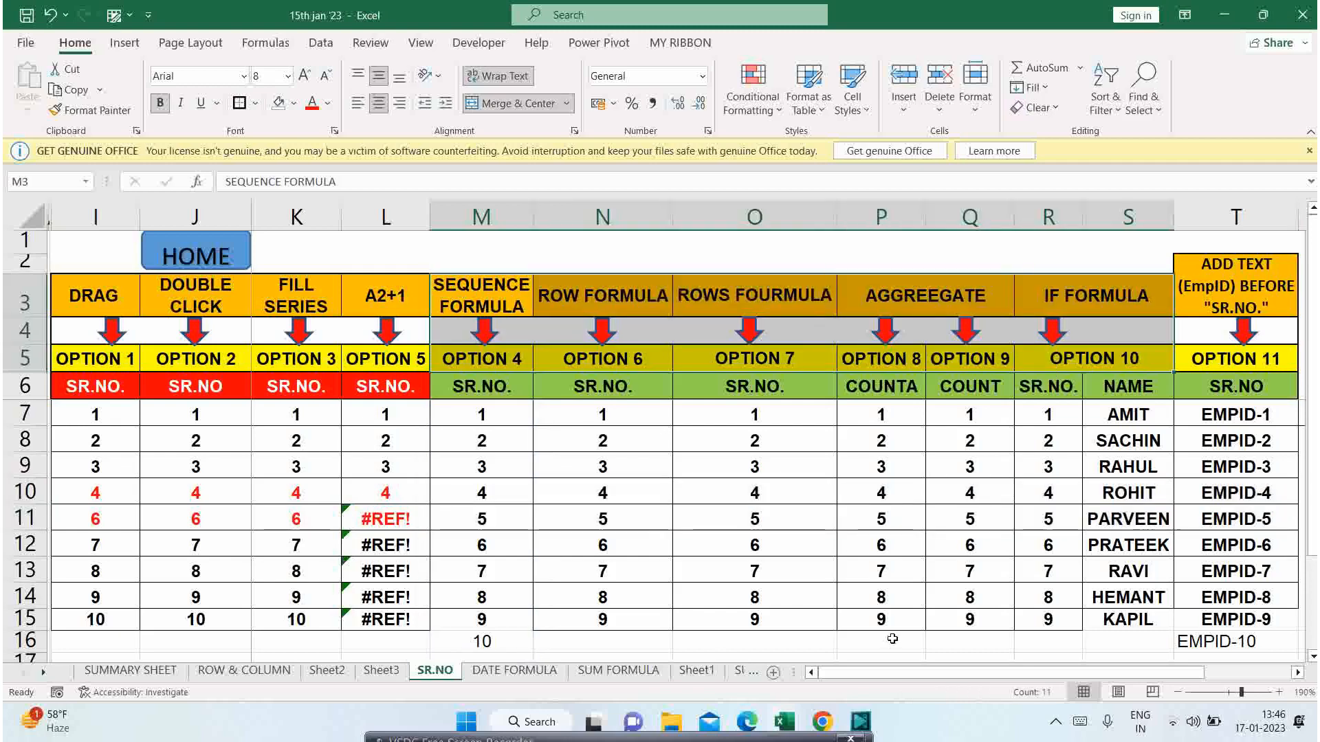
left_click_drag(481, 495, 1020, 510)
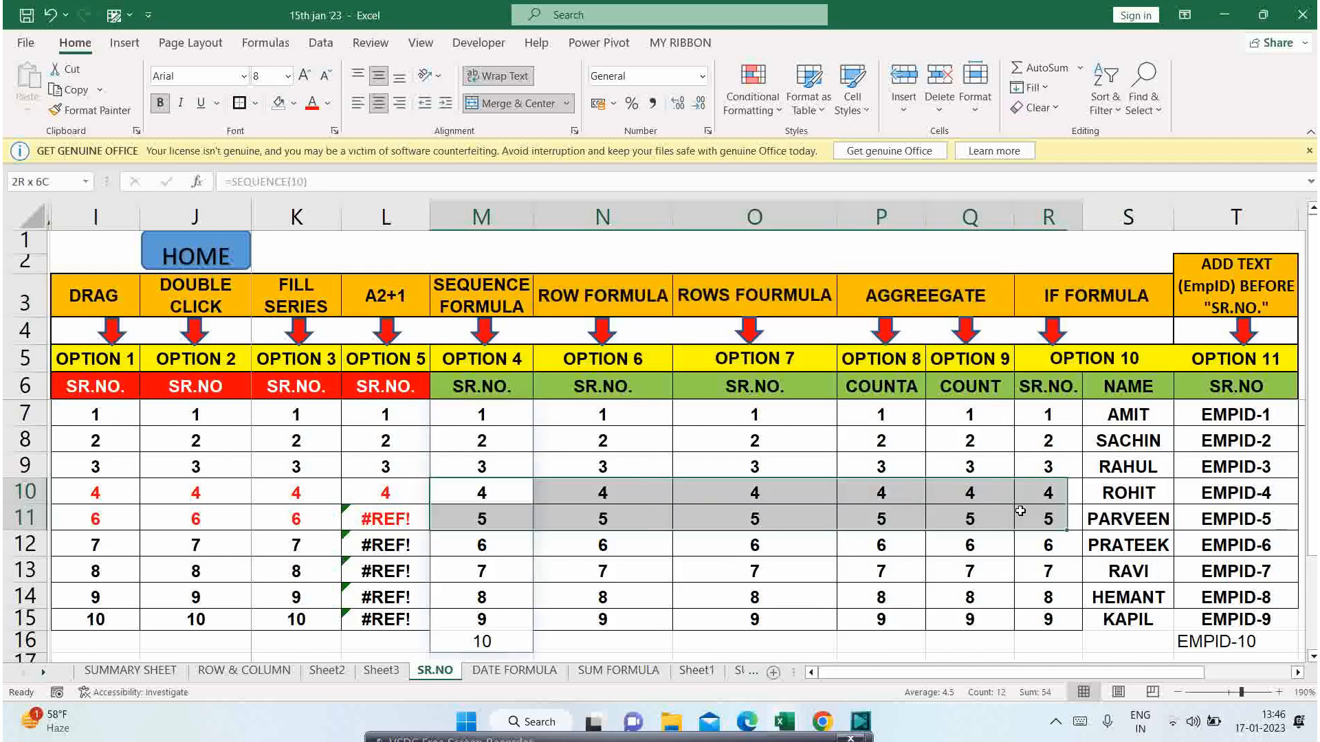
left_click(295, 103)
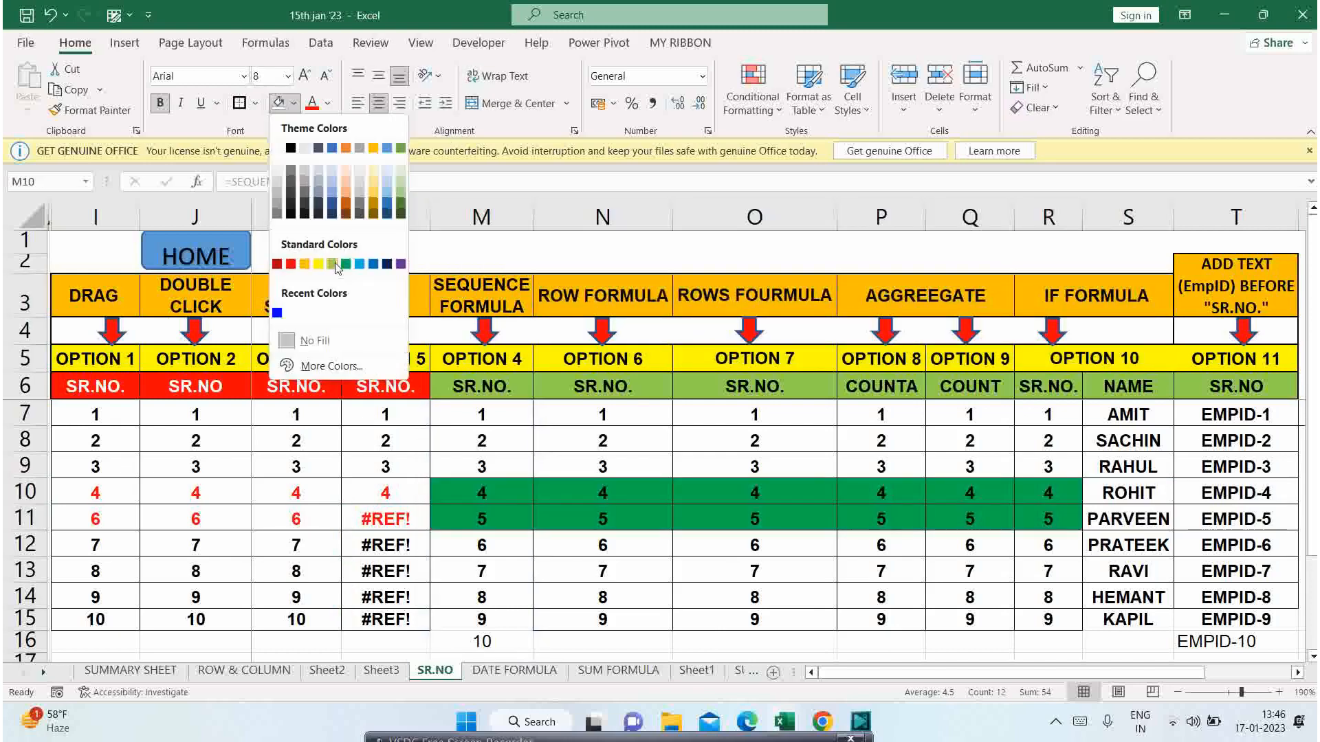
left_click(334, 265)
left_click(513, 498)
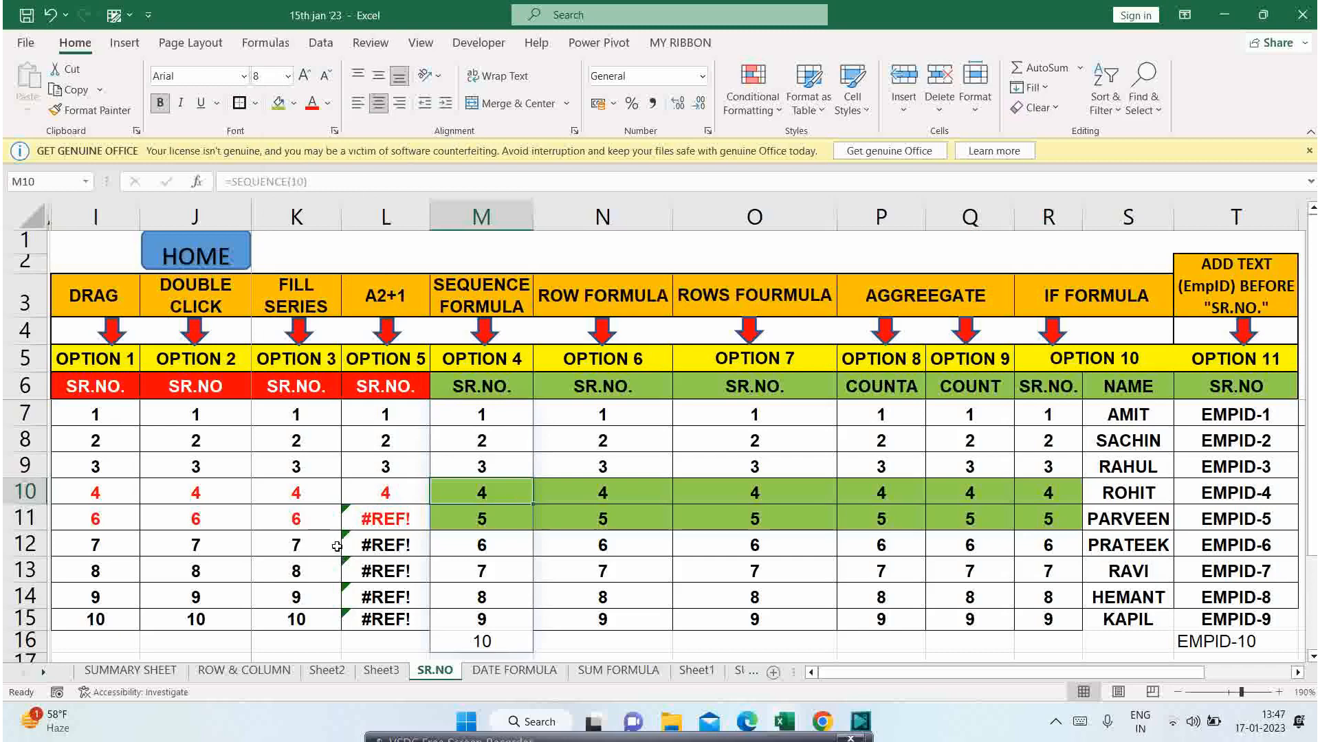
- Undo the green fill, the M16 centring, the red font colour and the deletion of row 11
key("ctrl+z")
key("ctrl+z")
key("ctrl+z")
key("ctrl+z")
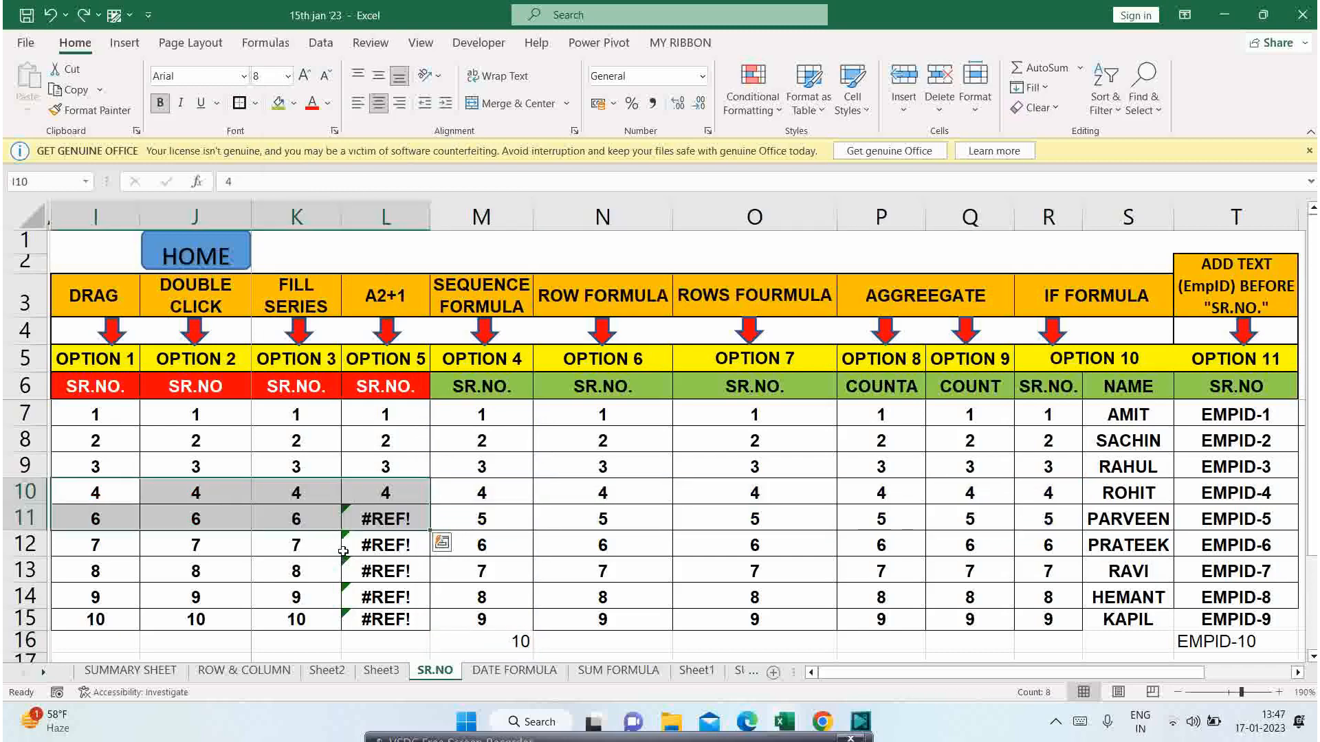
- Hide row 11 of the serial-number options table
left_click(93, 520)
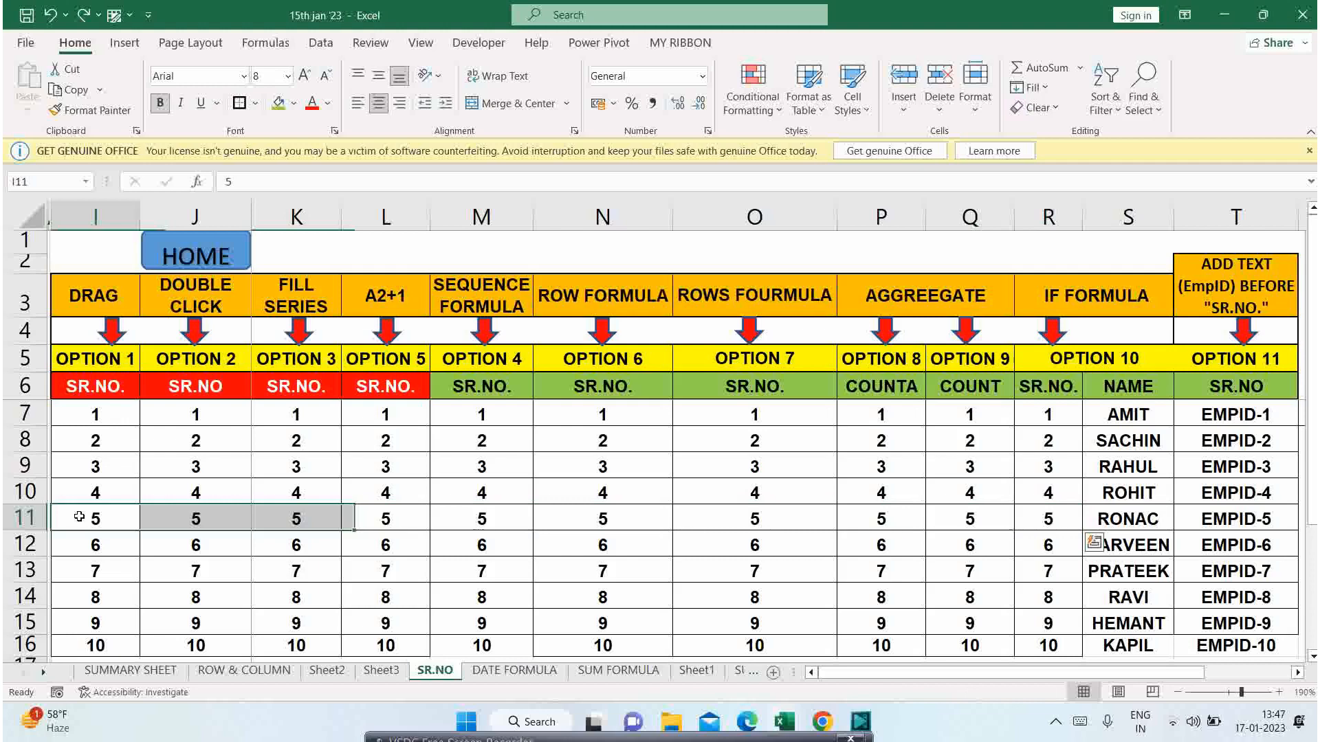
right_click(43, 524)
left_click(86, 483)
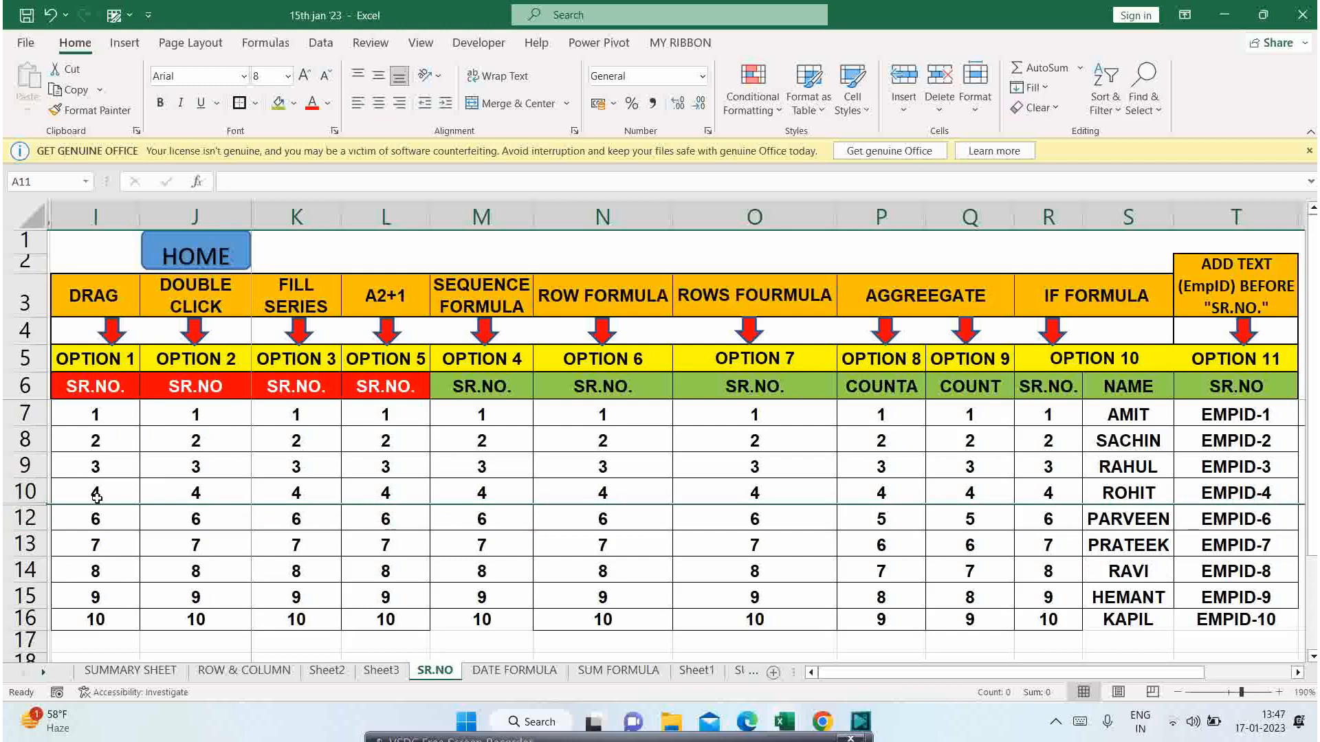
- Colour the AGGREGATE serial numbers in rows 10 and 12 of columns P and Q red
left_click_drag(96, 497, 830, 515)
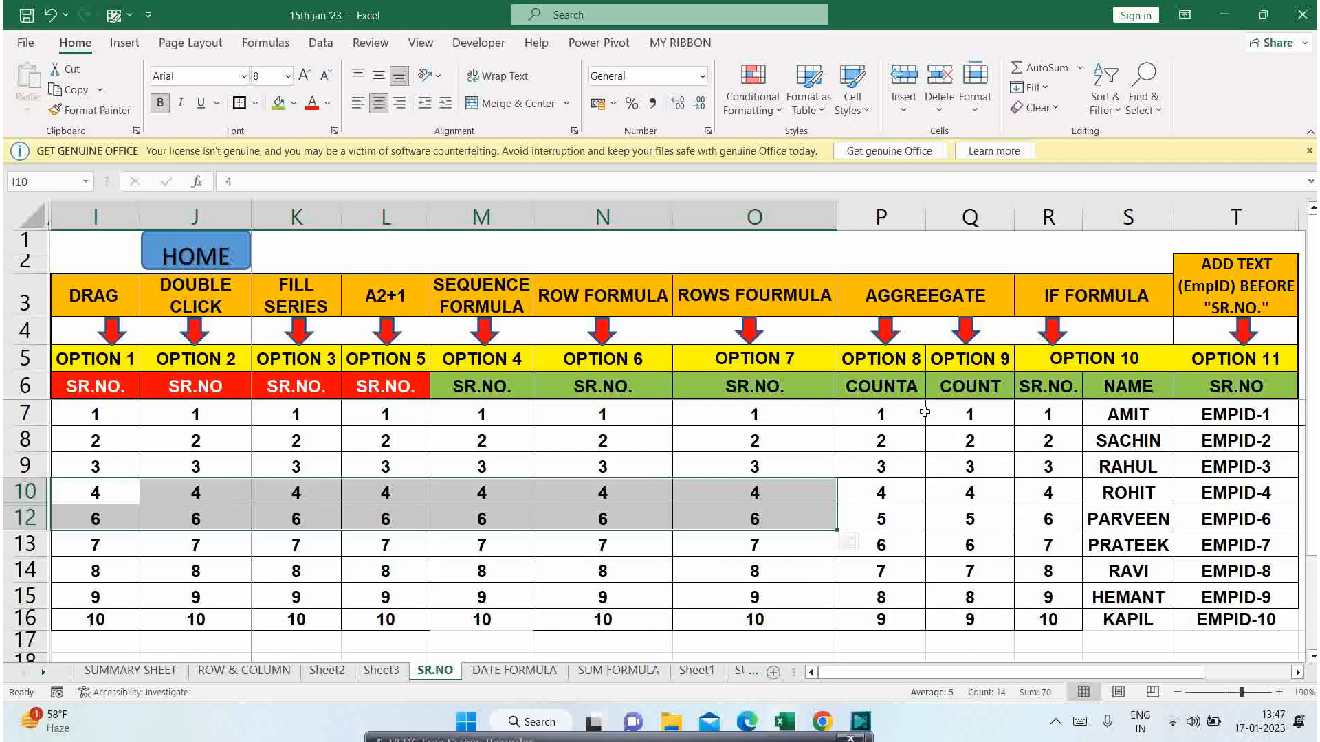
left_click_drag(896, 488, 998, 530)
left_click(312, 104)
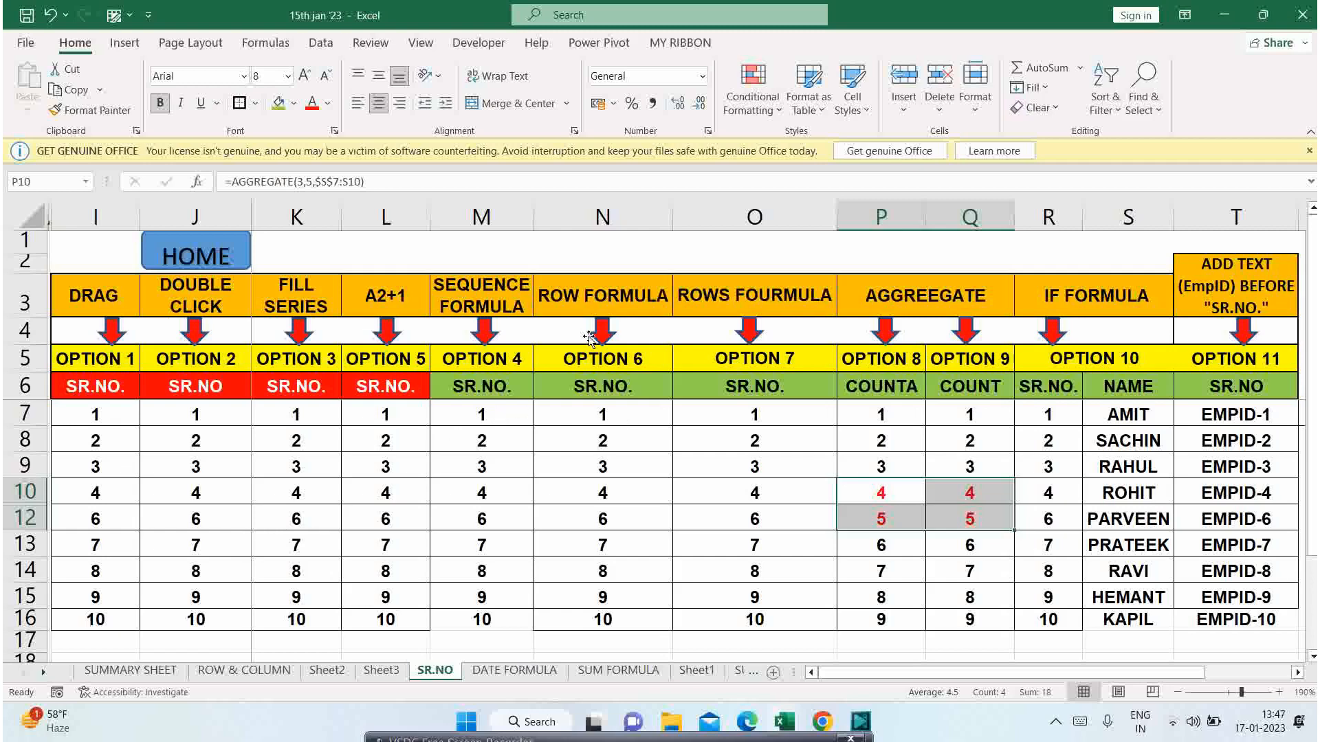
- Compare the headers and the numbers around the hidden row in the SEQUENCE, ROW and ROWS formula columns
left_click_drag(605, 301, 742, 297)
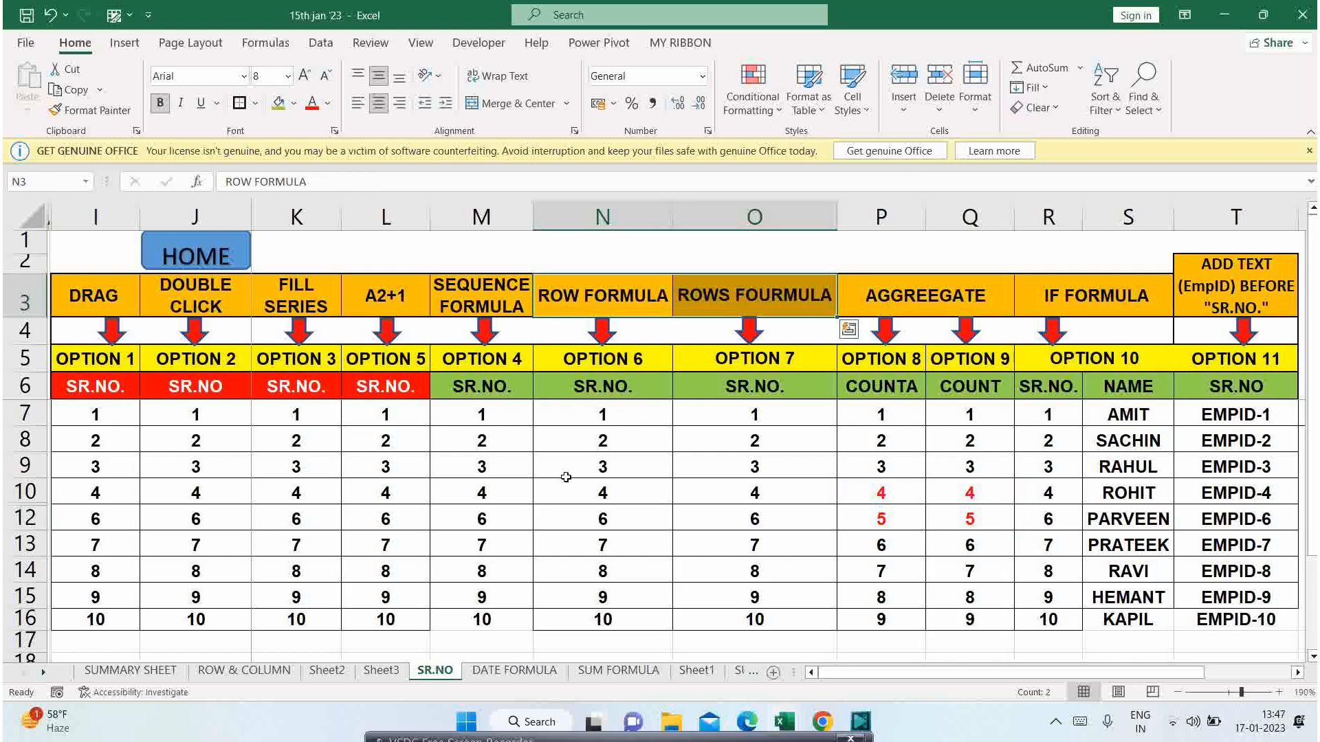
left_click_drag(511, 468, 735, 520)
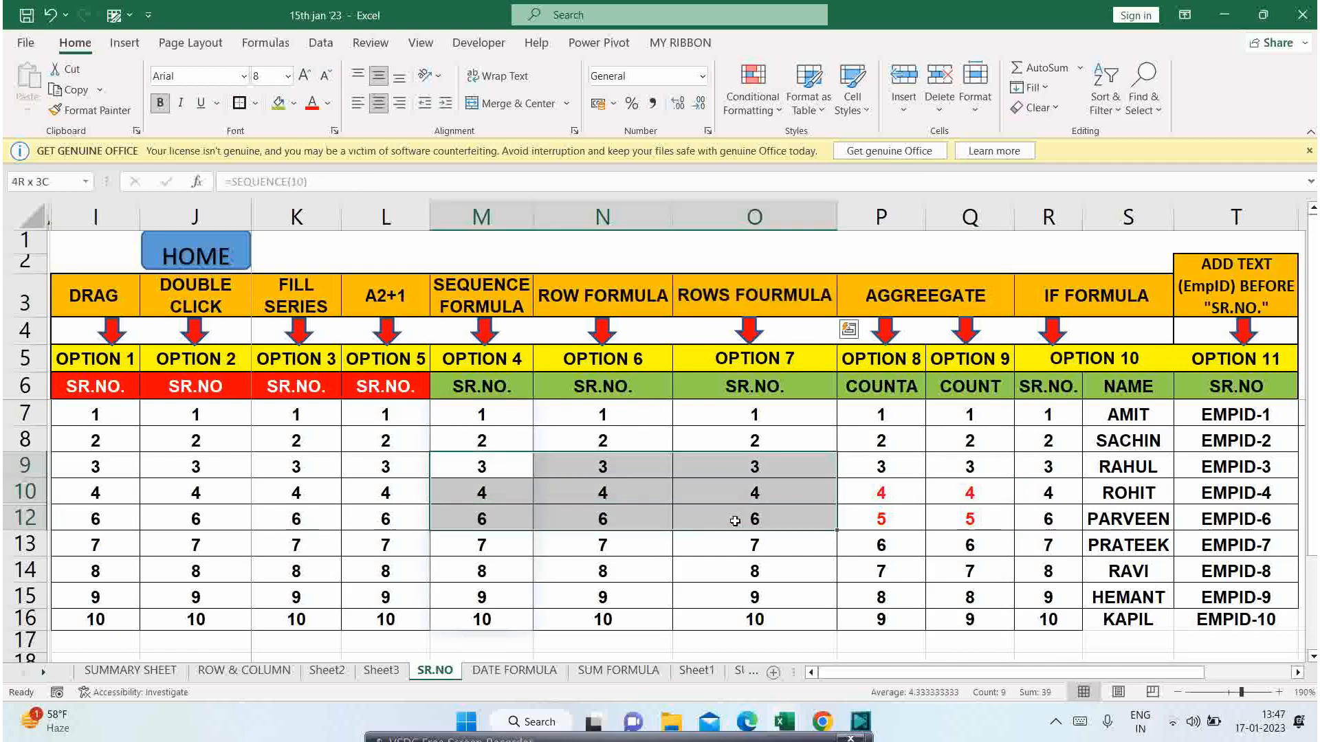
left_click_drag(505, 296, 727, 290)
left_click_drag(506, 385, 725, 385)
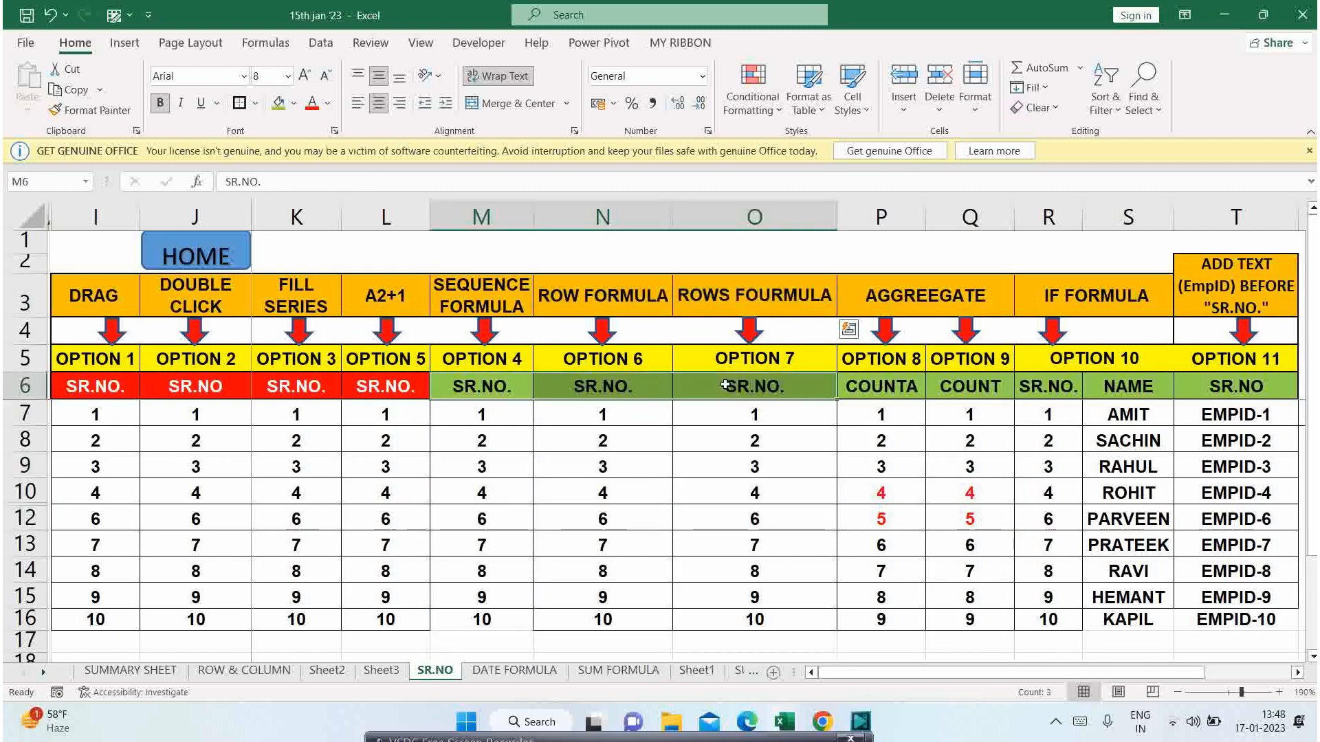